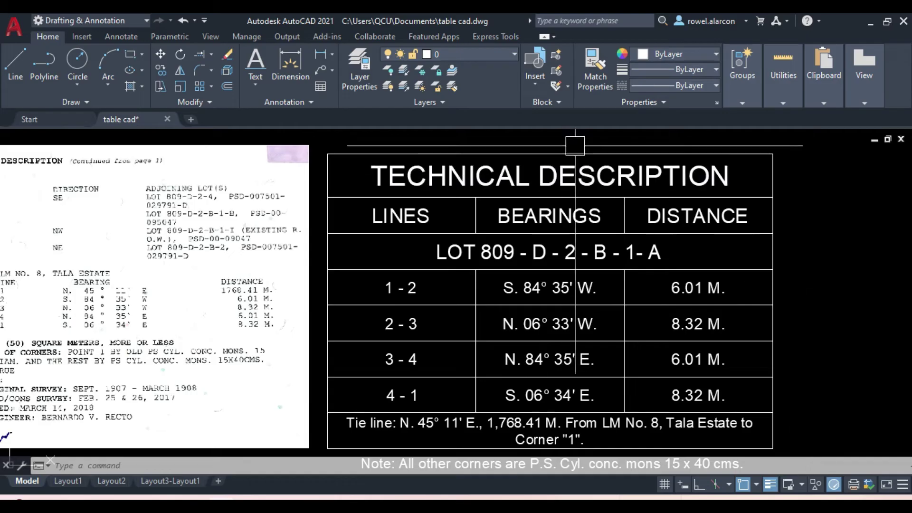
Inspect the technical description table by selecting and deselecting it and panning it into view
left_click(337, 244)
key("Escape")
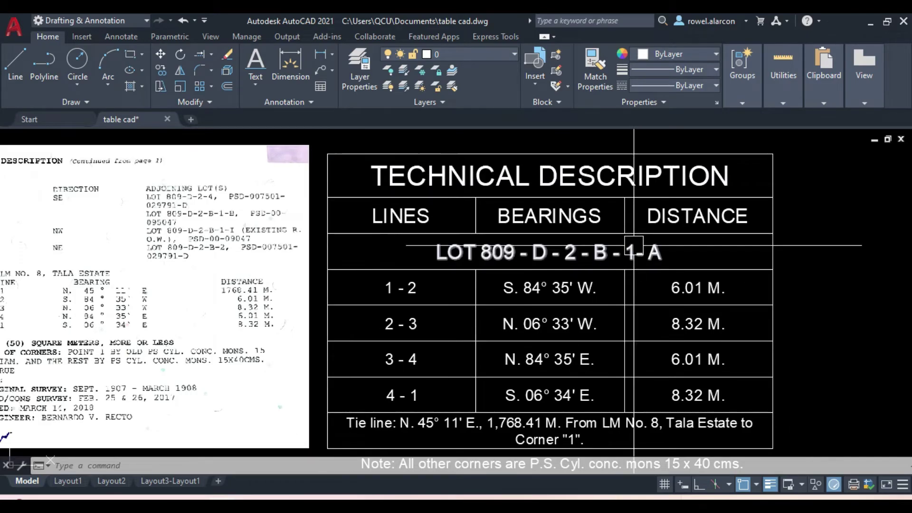
scroll(470, 218, "up", 2)
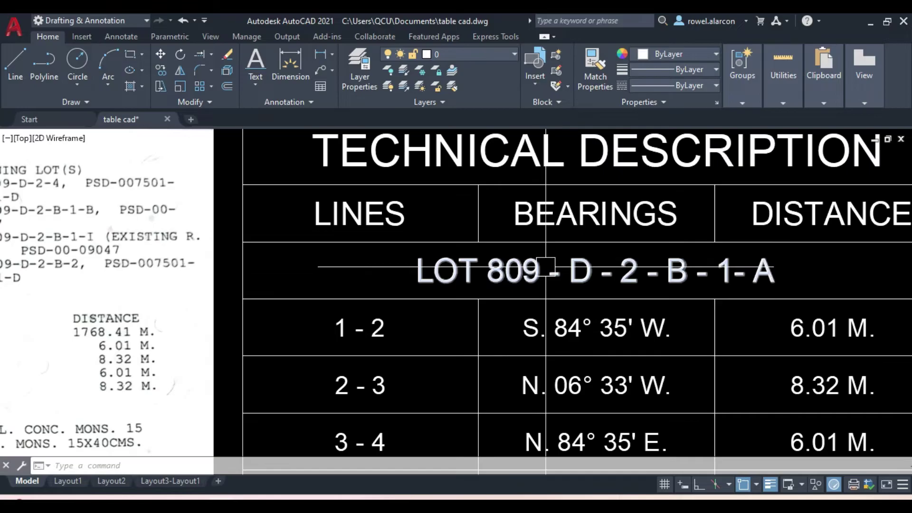
scroll(521, 217, "down", 3)
mouse_move(727, 213)
middle_mouse_down()
mouse_move(777, 245)
mouse_move(901, 246)
middle_mouse_up()
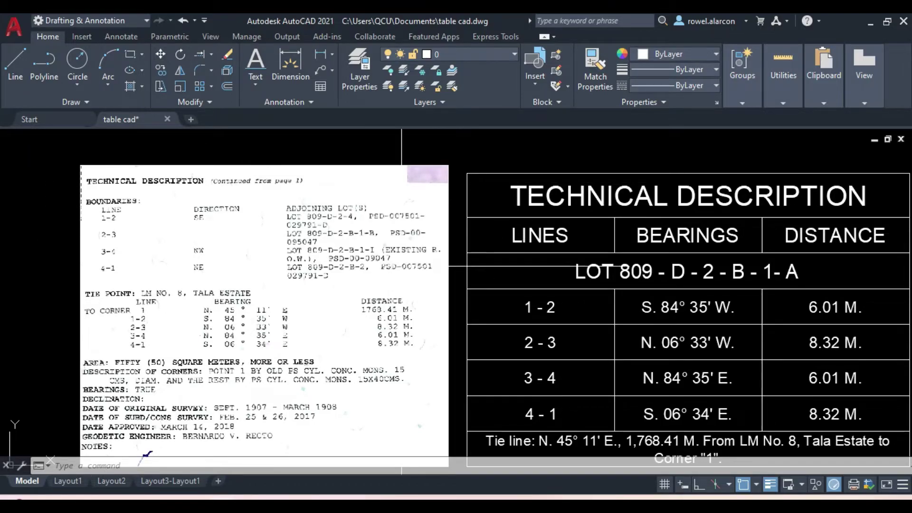
scroll(323, 268, "up", 2)
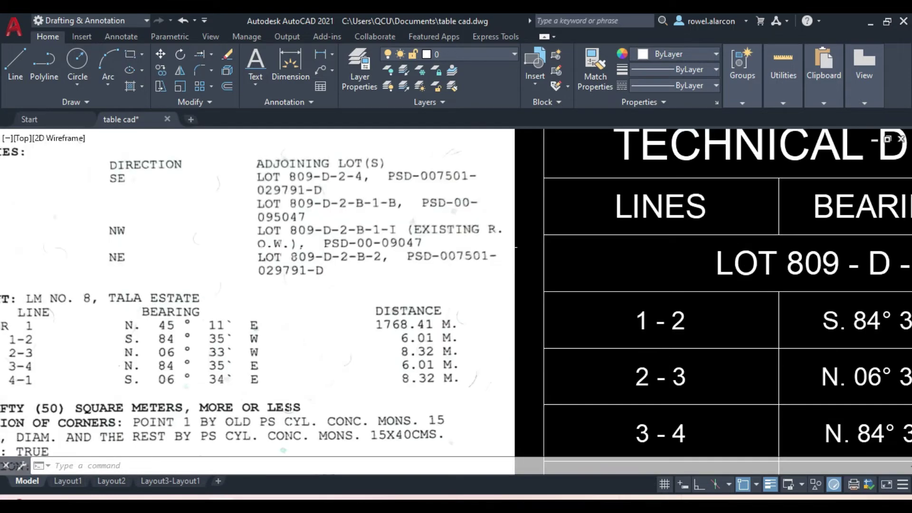
scroll(534, 237, "down", 2)
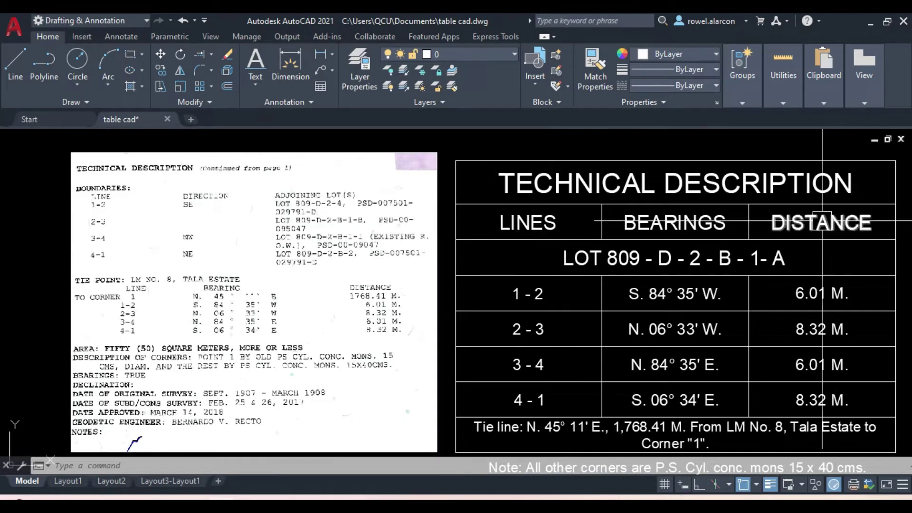
left_click(678, 205)
key("Escape")
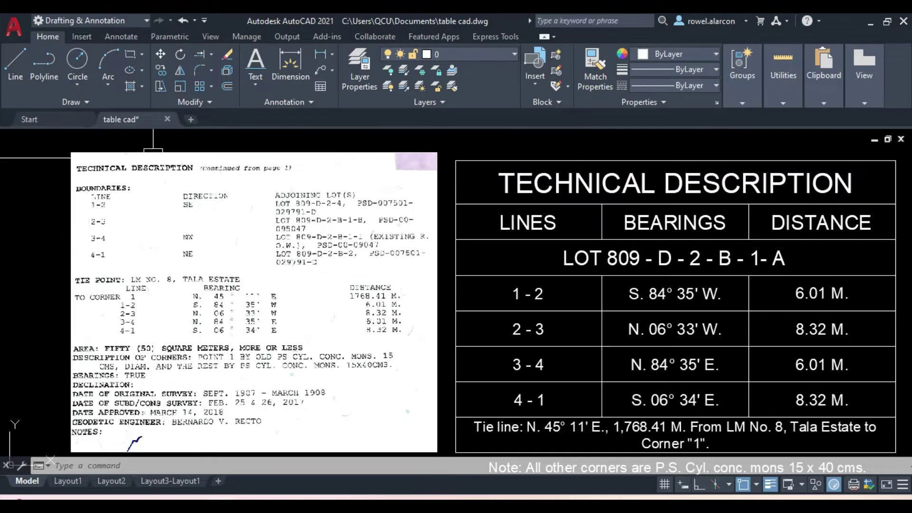
scroll(498, 199, "down", 2)
scroll(489, 211, "up", 2)
left_click(845, 254)
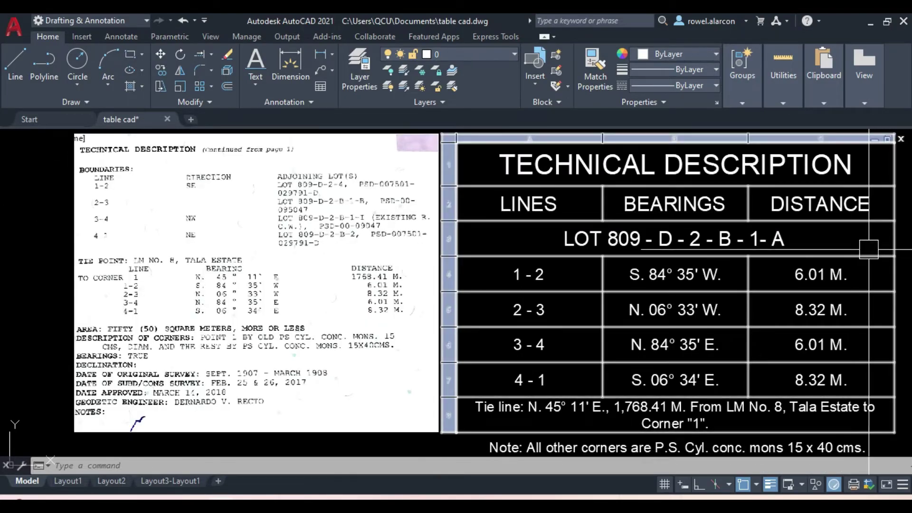
key("Escape")
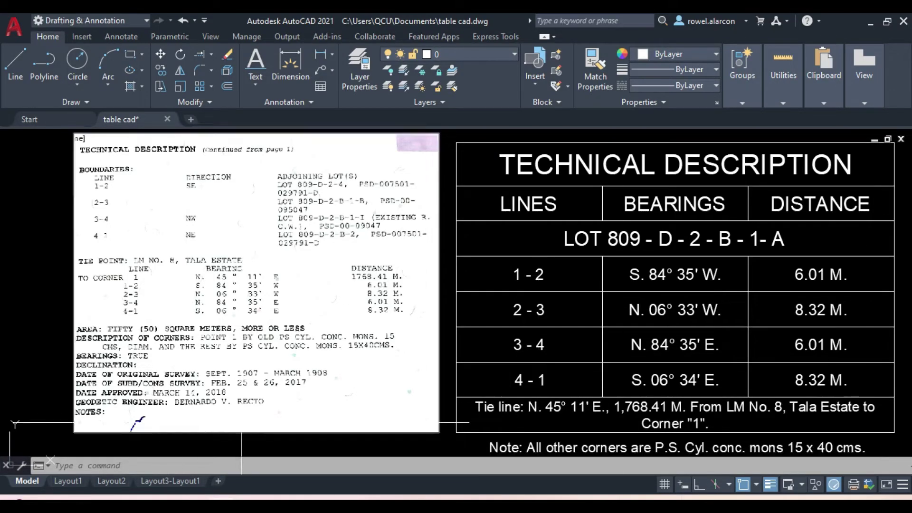
Set drawing units to Surveyor's Units angles, 0.00 length precision and Meters insertion scale
type("UNITS")
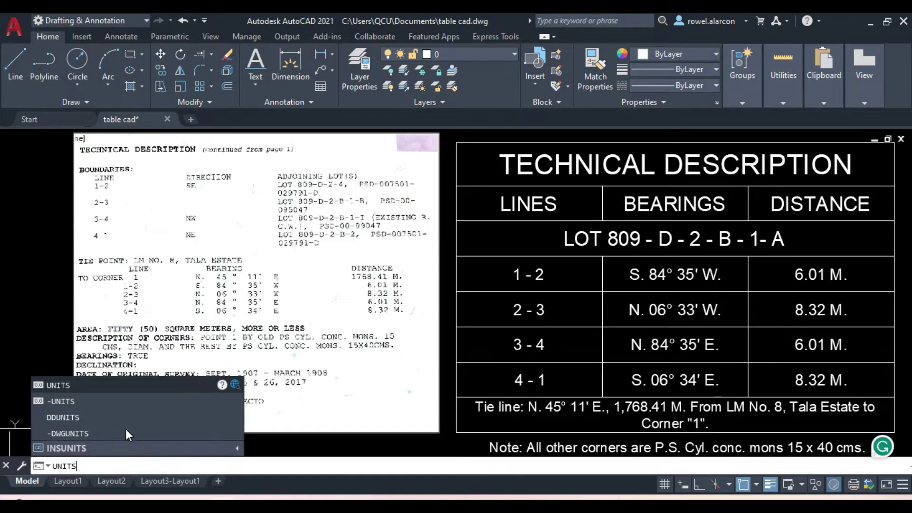
key("Return")
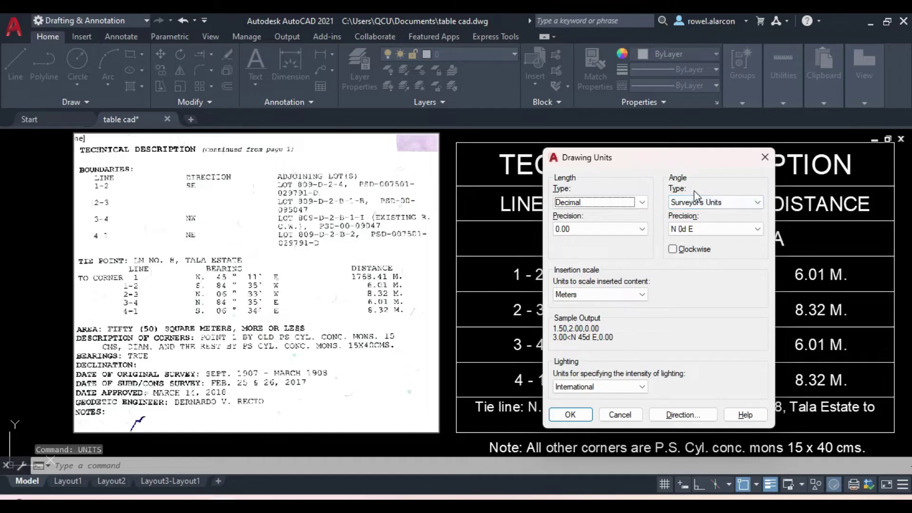
left_click(754, 202)
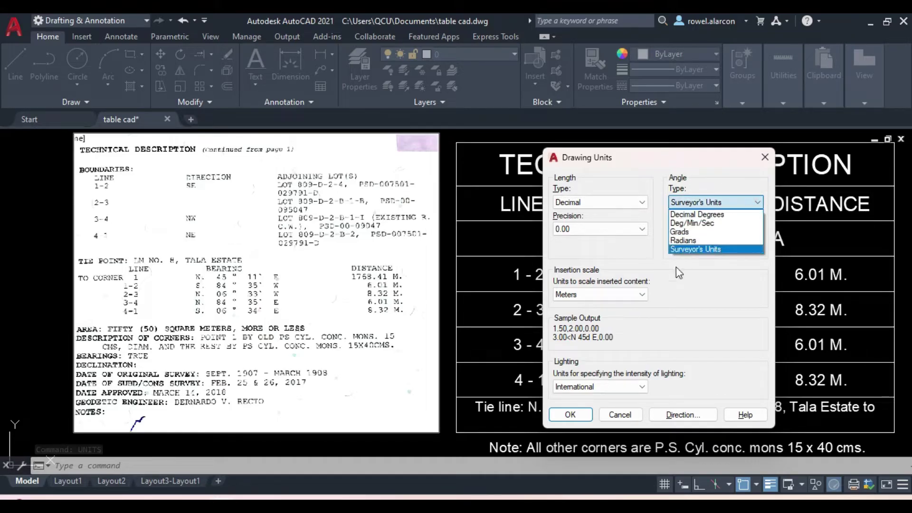
left_click(713, 252)
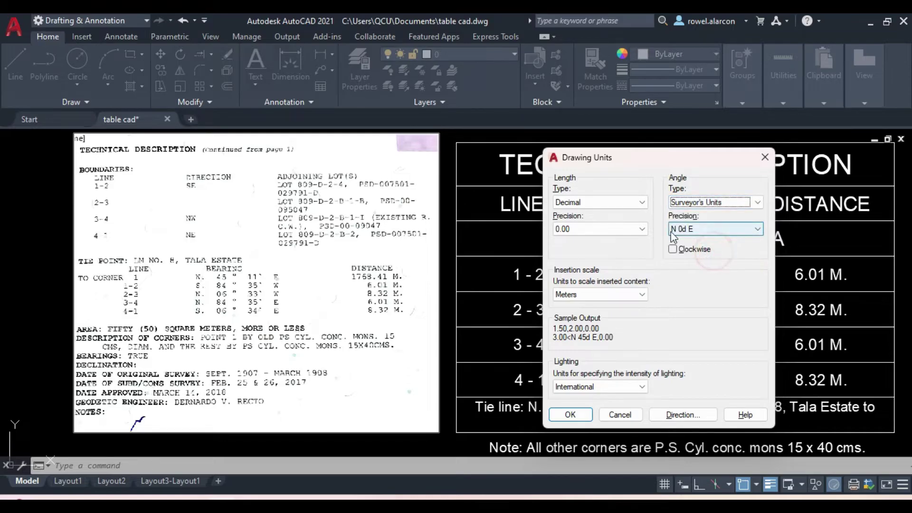
left_click(643, 229)
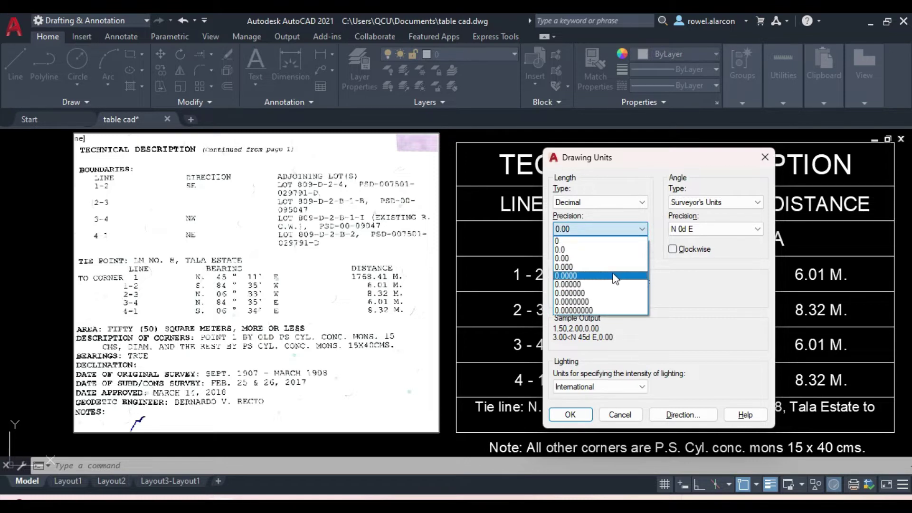
left_click(568, 259)
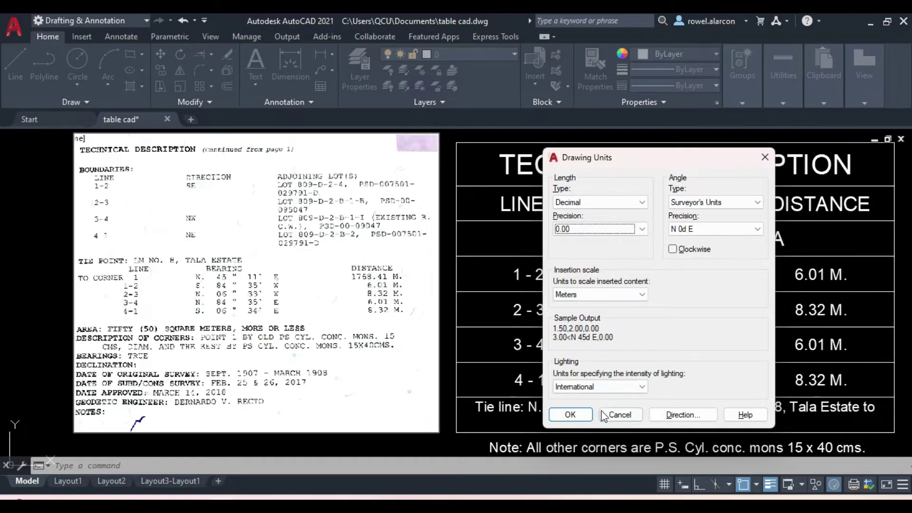
left_click(644, 298)
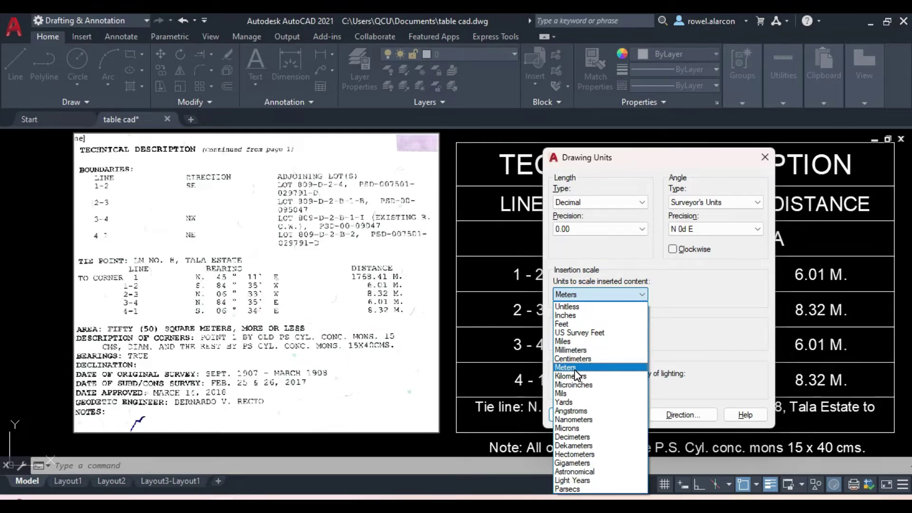
left_click(575, 368)
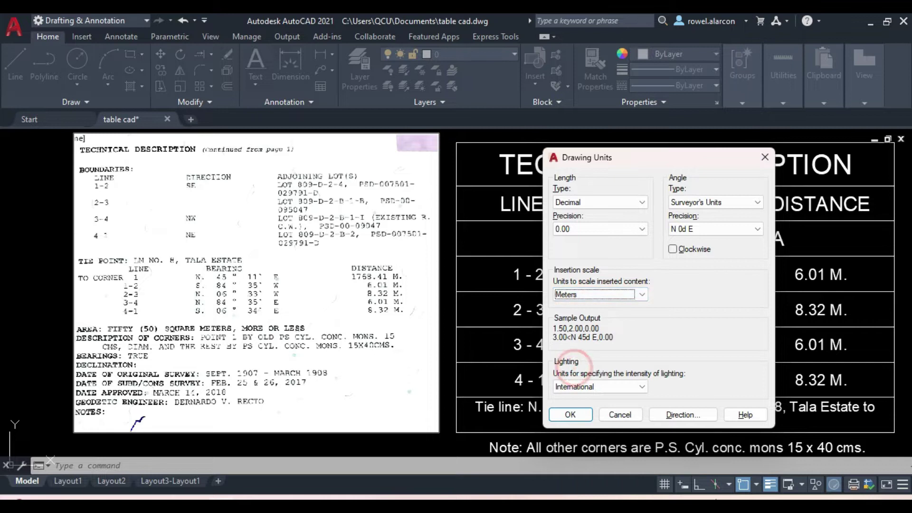
left_click(571, 414)
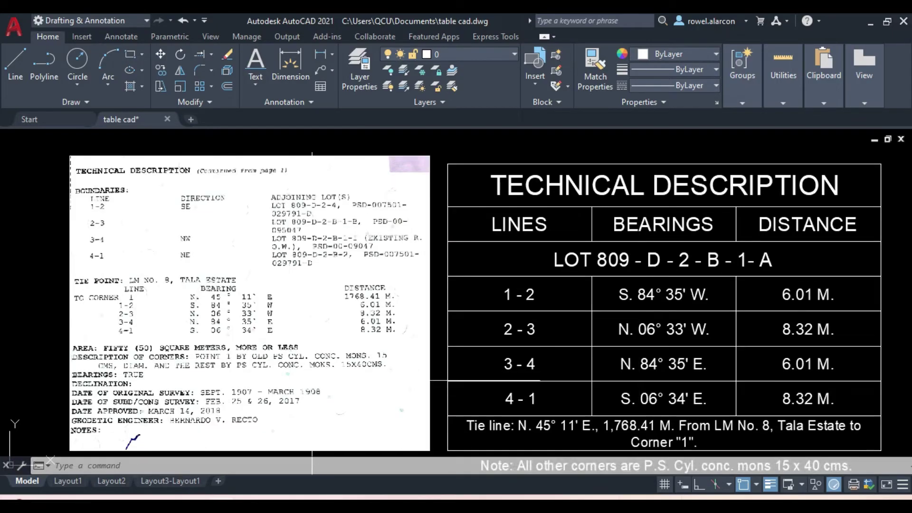
left_click(539, 382)
key("Escape")
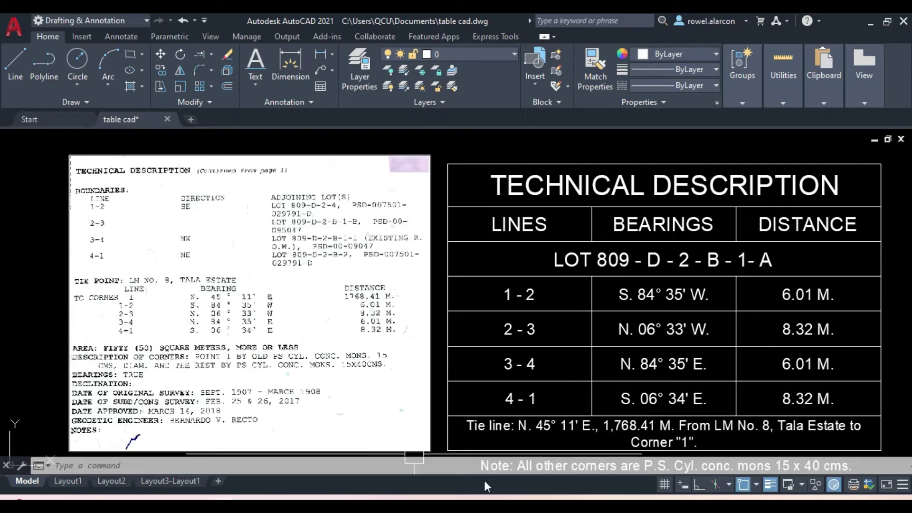
left_click(531, 446)
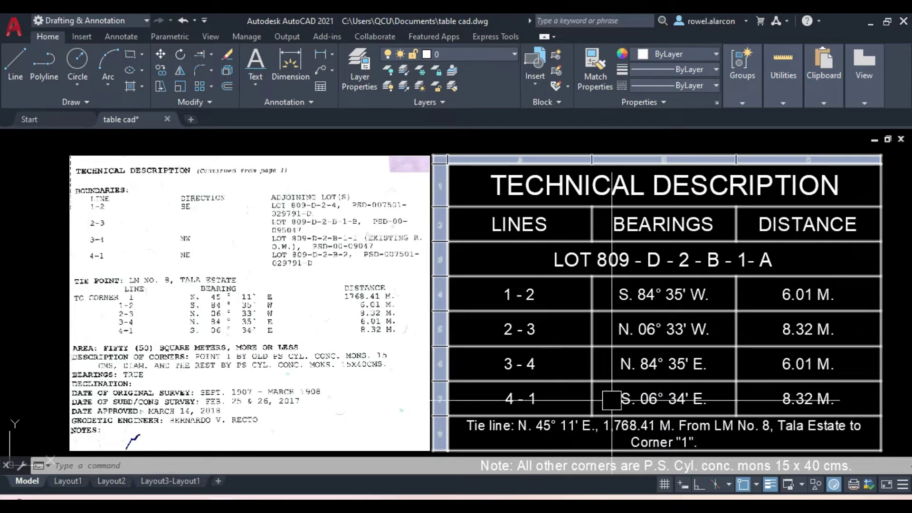
key("Escape")
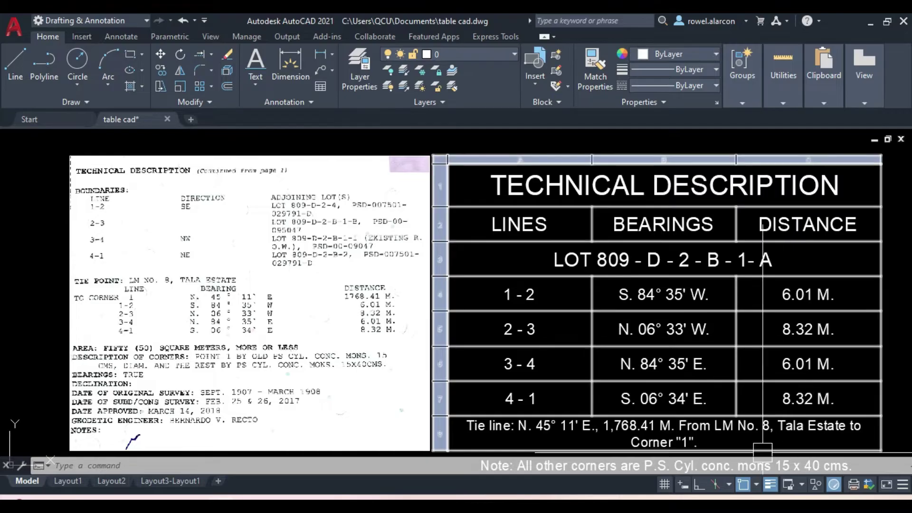
left_click(595, 246)
key("Escape")
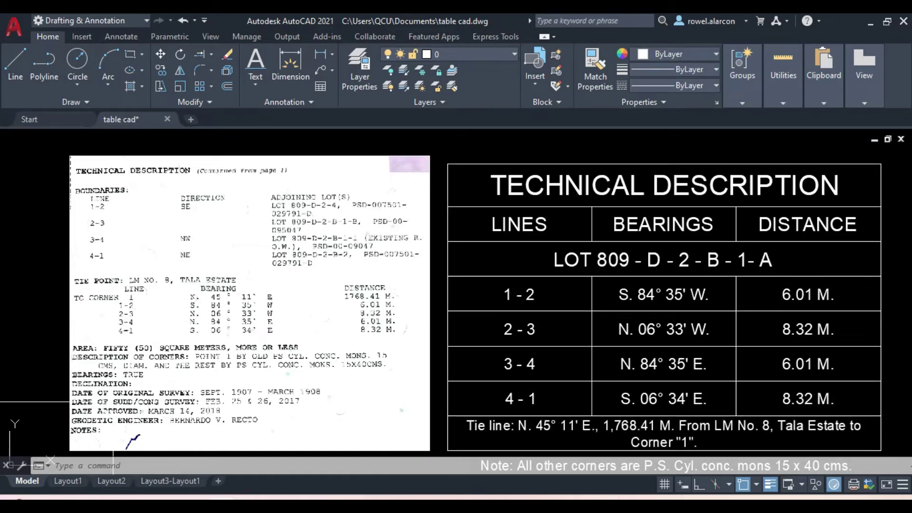
left_click(116, 466)
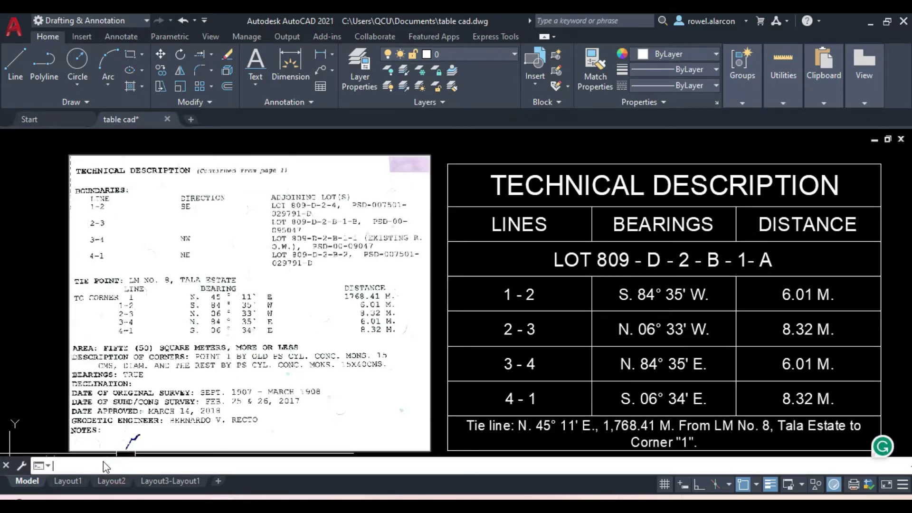
Start a polyline 1768.41 m at N 45° 11' E from the tie point
type("PL")
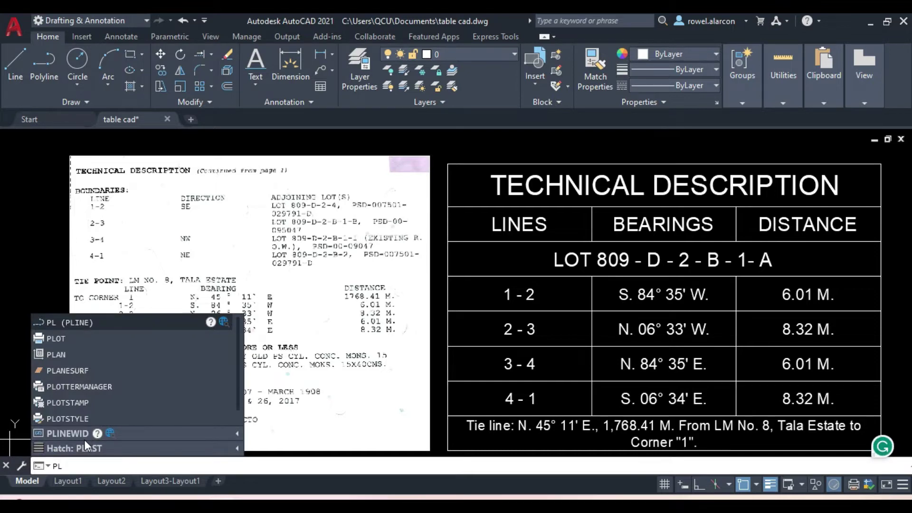
key("Return")
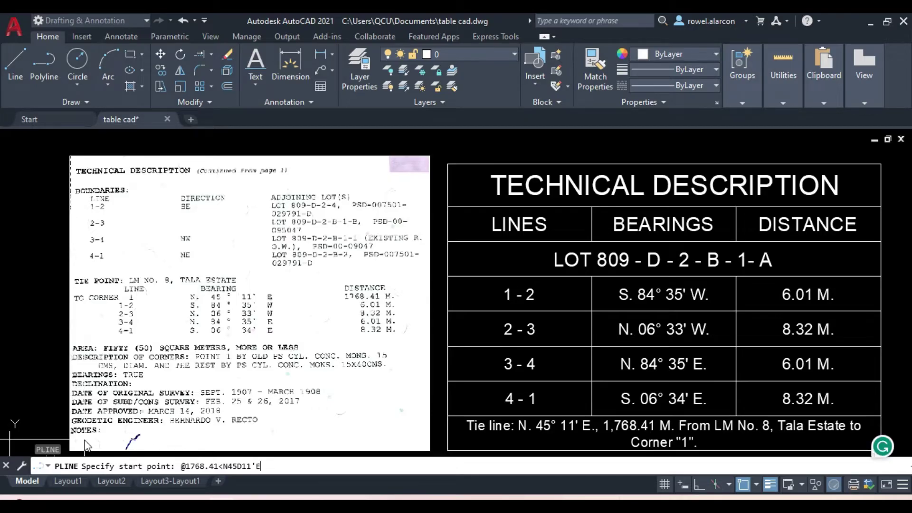
key("Return")
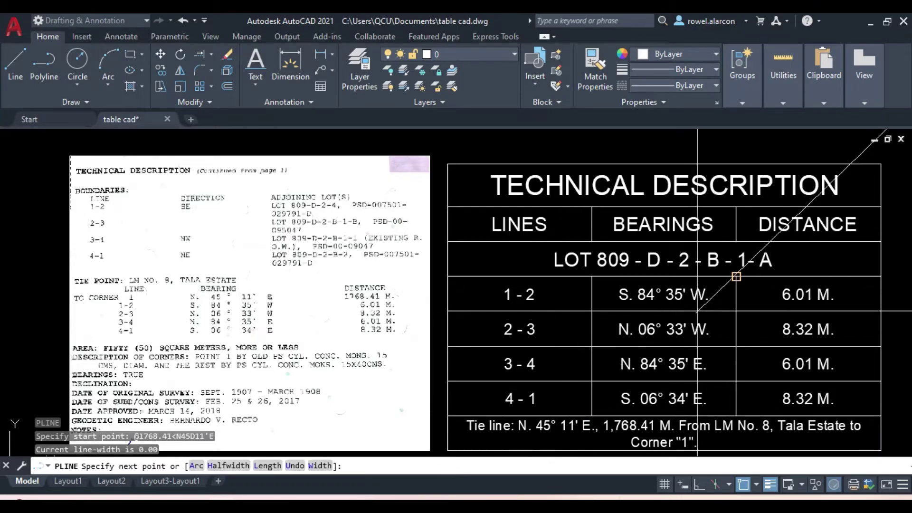
scroll(819, 266, "down", 2)
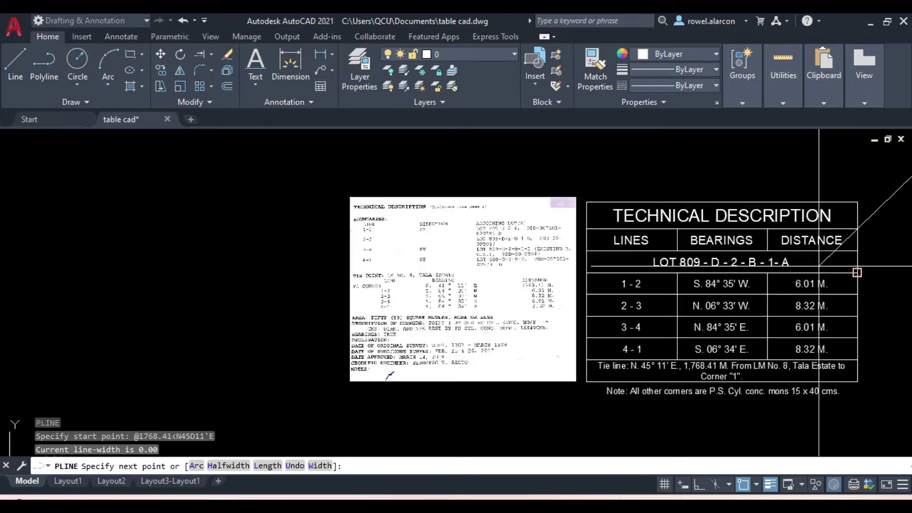
scroll(819, 266, "down", 3)
scroll(834, 258, "up", 1)
scroll(657, 266, "down", 2)
scroll(618, 257, "up", 2)
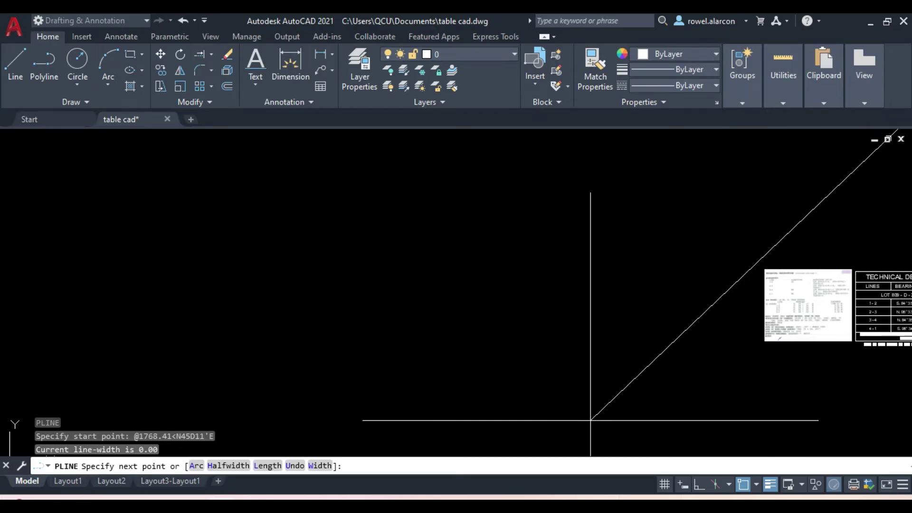
Draw side 1-2 as 6.01 m at S 84° 35' W and end the polyline
middle_click_drag(869, 196, 346, 206)
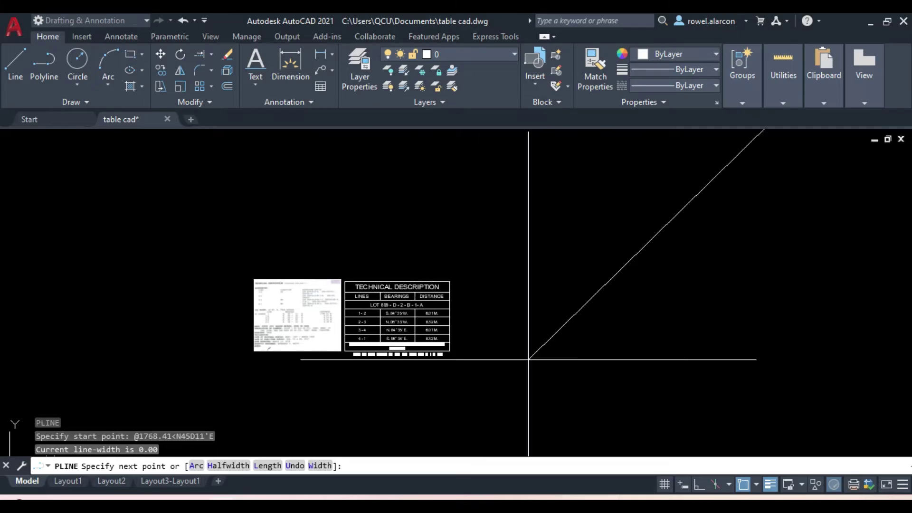
scroll(463, 322, "up", 6)
middle_click_drag(498, 304, 784, 309)
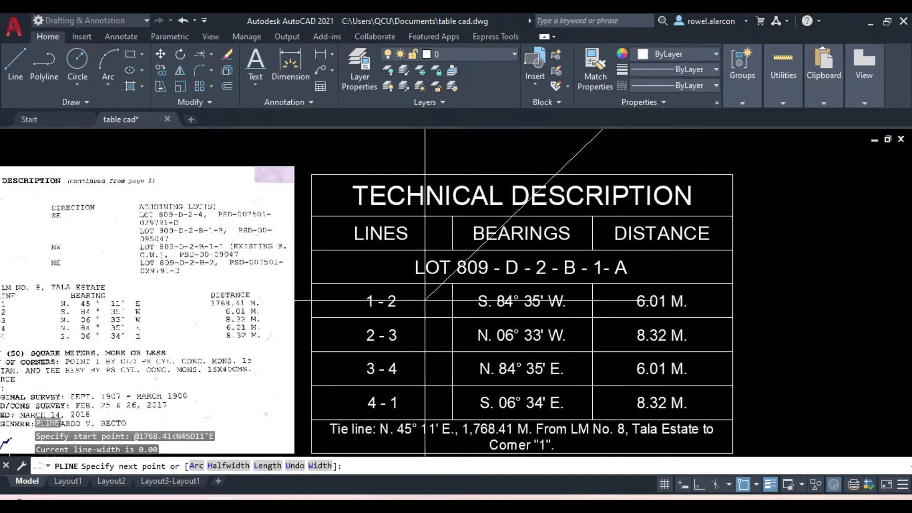
scroll(424, 301, "down", 2)
scroll(406, 299, "up", 2)
type("@6.01<S84D35'W")
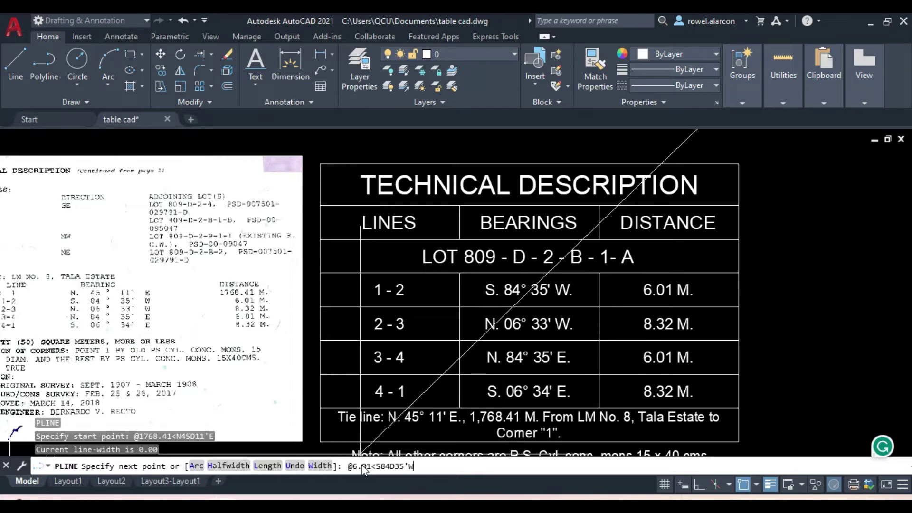
key("Return")
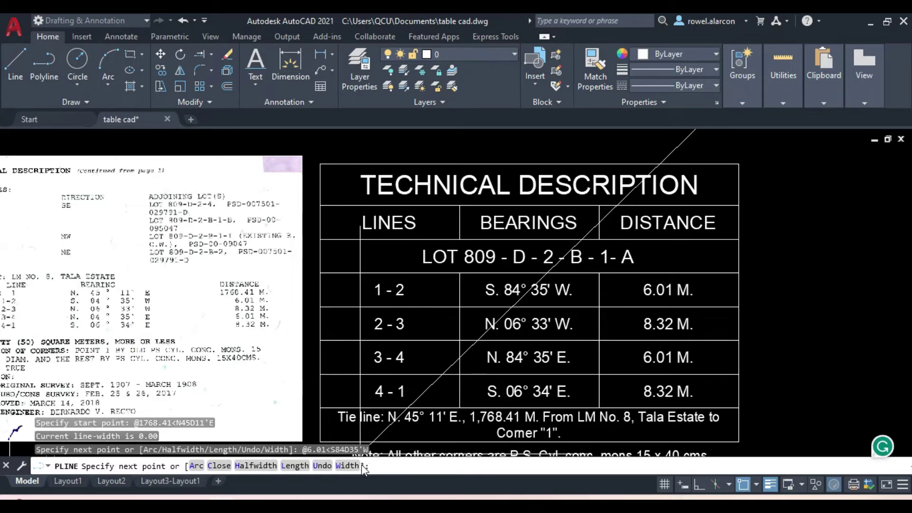
key("Escape")
scroll(789, 299, "down", 5)
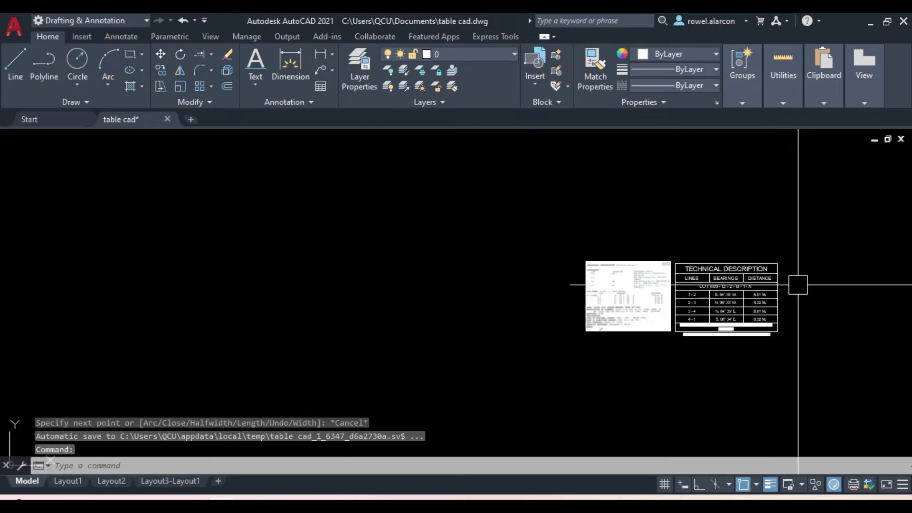
Erase the stray polyline at the top of the drawing and zoom to extents
middle_click(818, 253)
middle_click(818, 253)
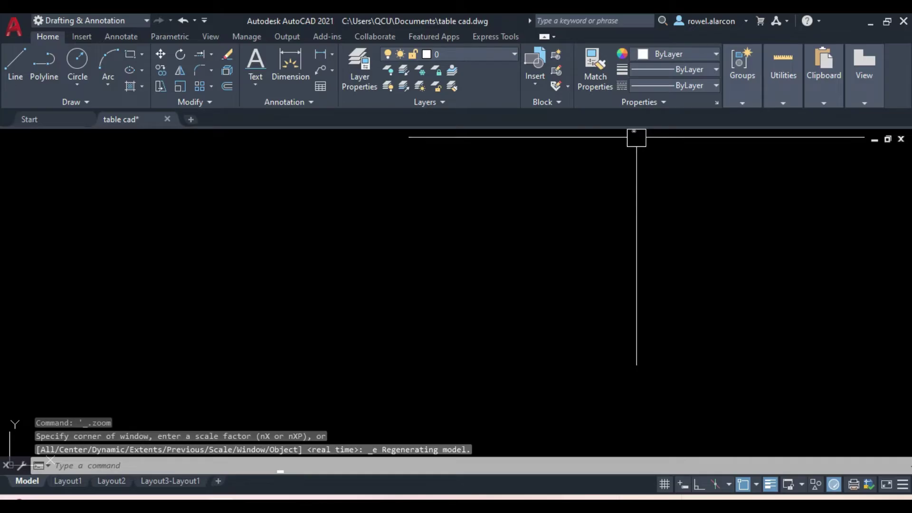
mouse_move(7, 465)
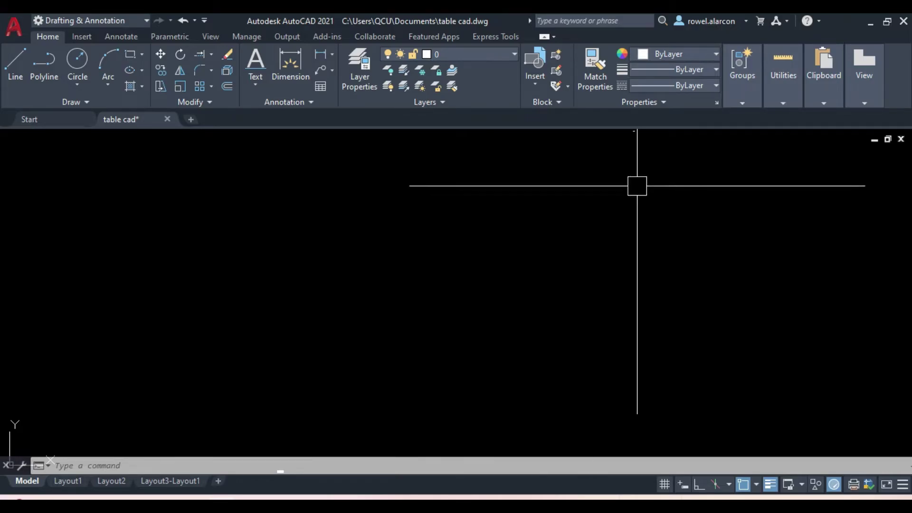
left_click(636, 135)
key("Delete")
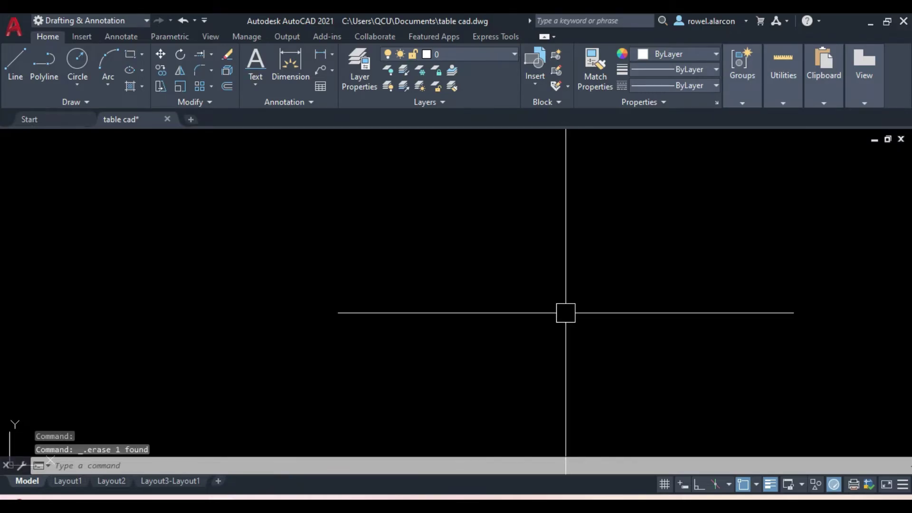
key("Escape")
key("Escape")
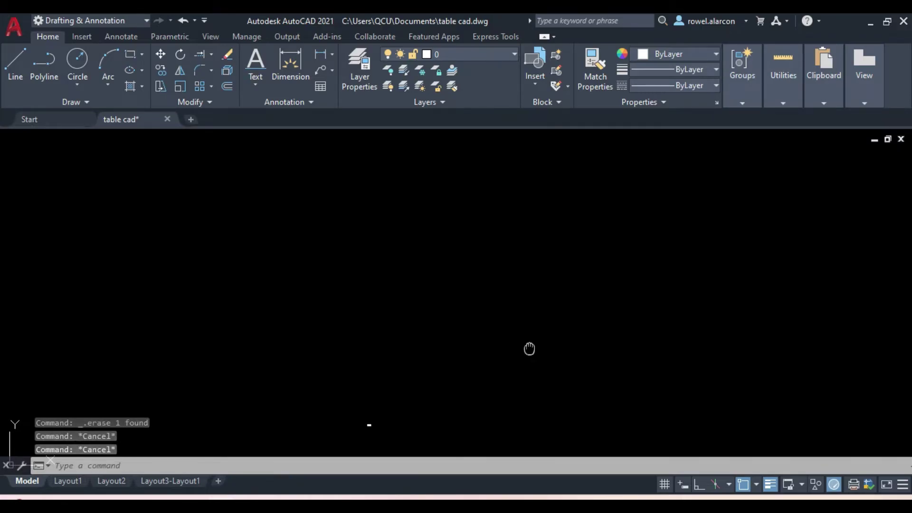
key("Escape")
middle_click_drag(476, 370, 480, 373)
middle_click(372, 423)
middle_click(372, 423)
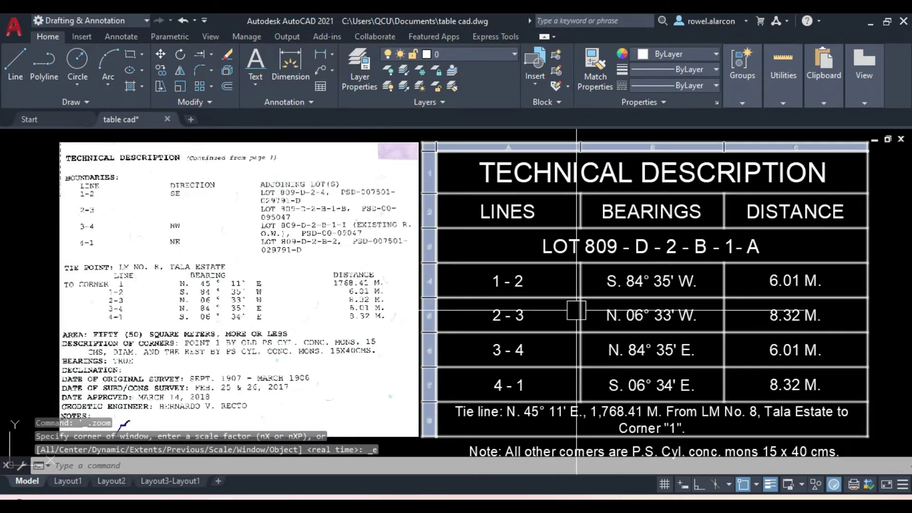
Begin a new polyline with its first lot corner placed below-right of the table
left_click(192, 464)
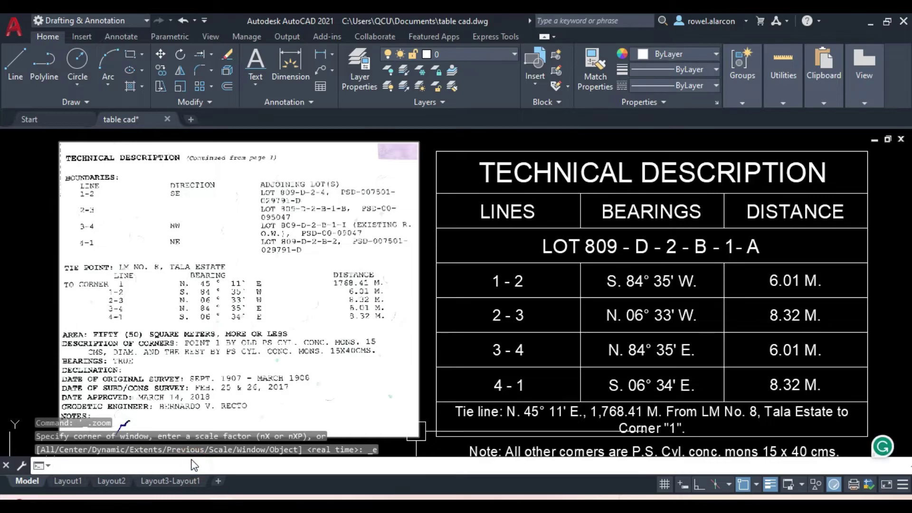
type("Pl")
key("Return")
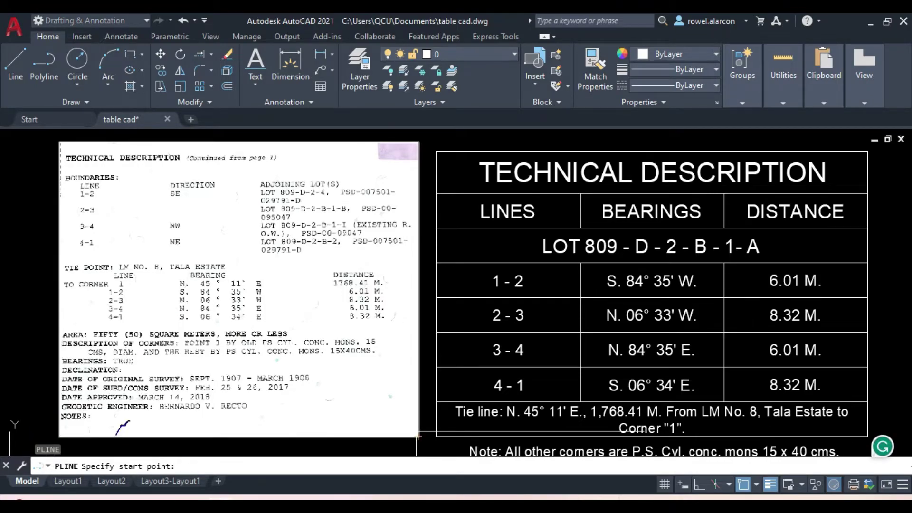
scroll(787, 294, "down", 3)
mouse_move(873, 278)
middle_mouse_down()
mouse_move(710, 287)
mouse_move(439, 271)
mouse_move(577, 275)
middle_mouse_up()
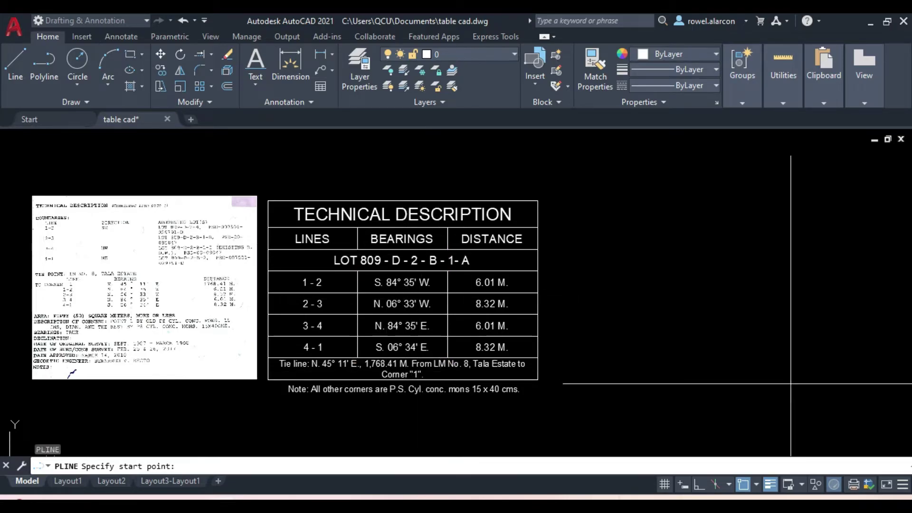
left_click(833, 385)
type("@6.01<S")
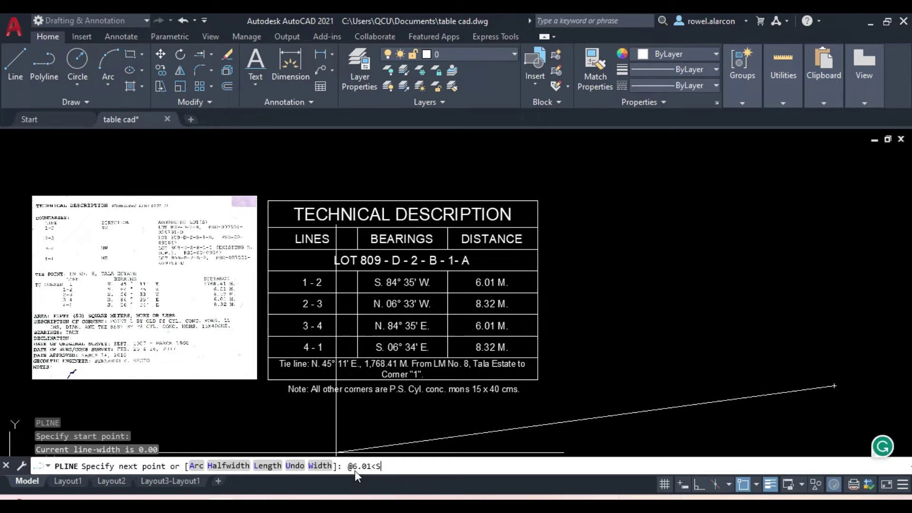
Draw lot sides 6.01 S84°35'W, 8.32 N6°33'W, 6.01 N84°35'E and 8.32 S6°34'E
type("84D")
type("35'W")
key("Return")
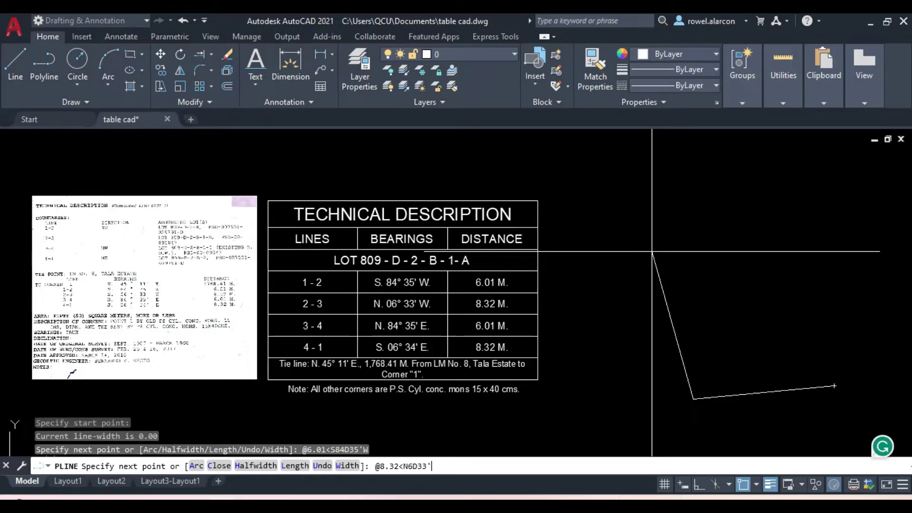
key("Return")
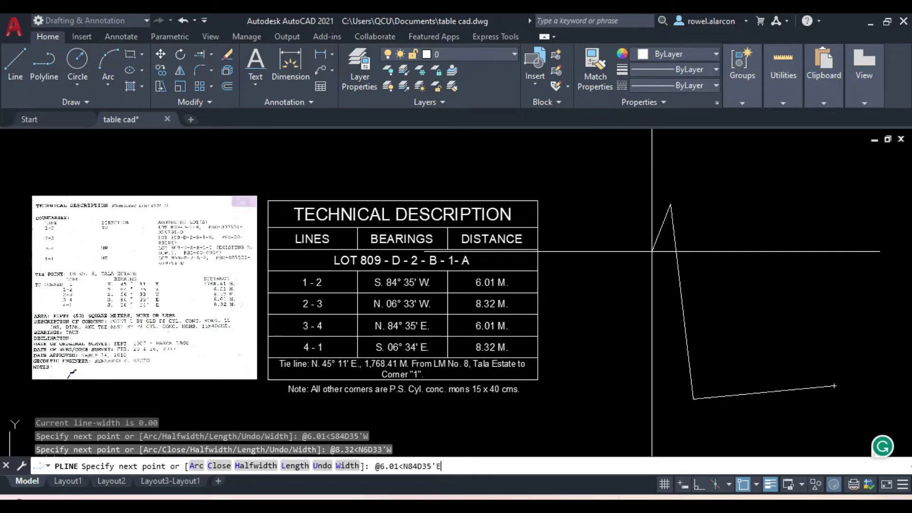
key("Return")
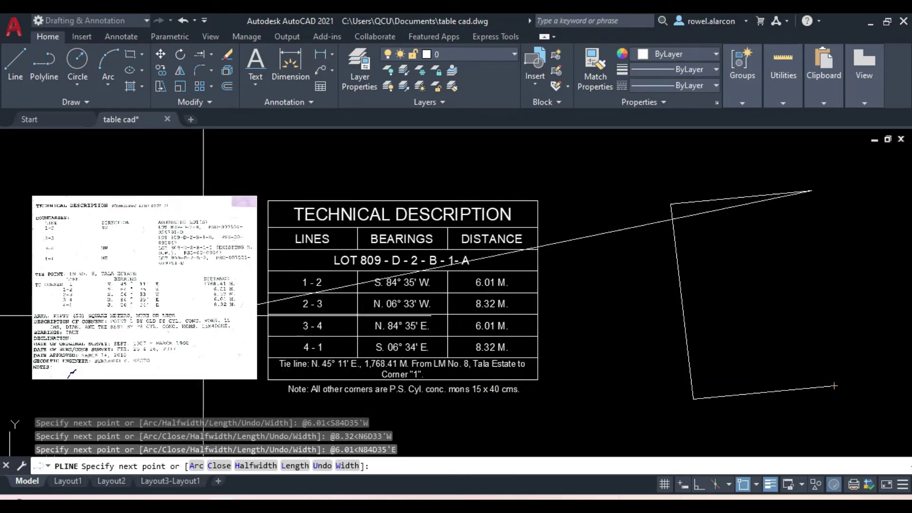
left_click(403, 467)
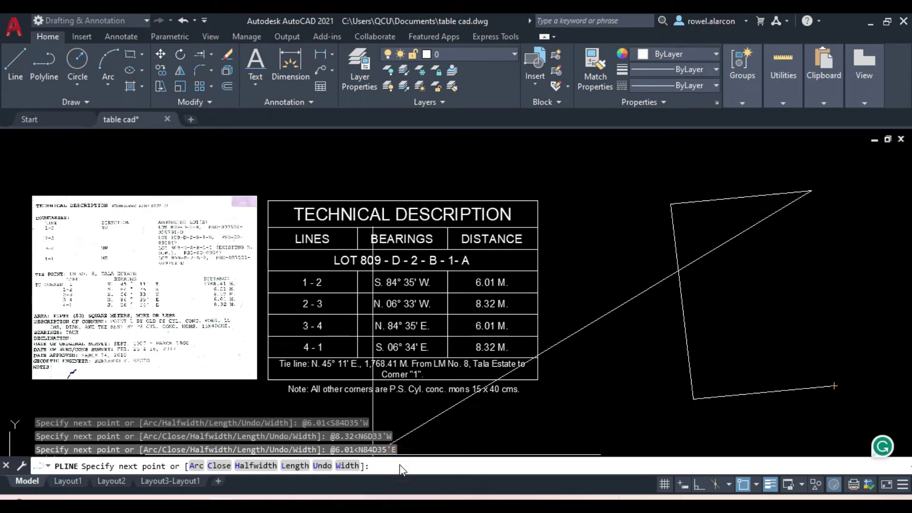
type("@8.32")
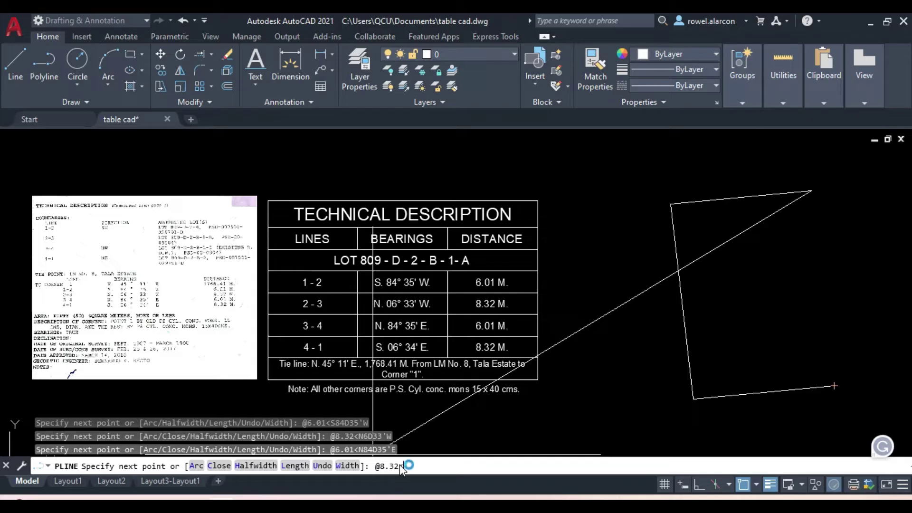
type("<")
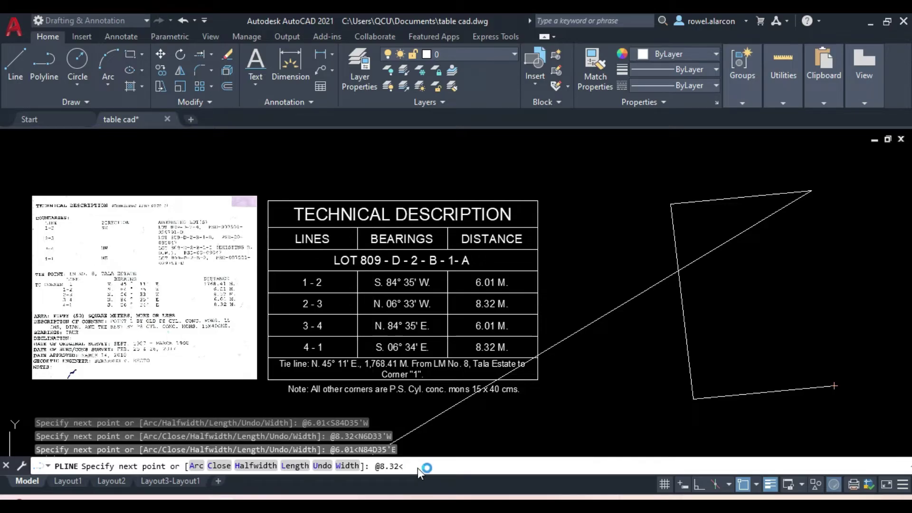
type("S6D34'E")
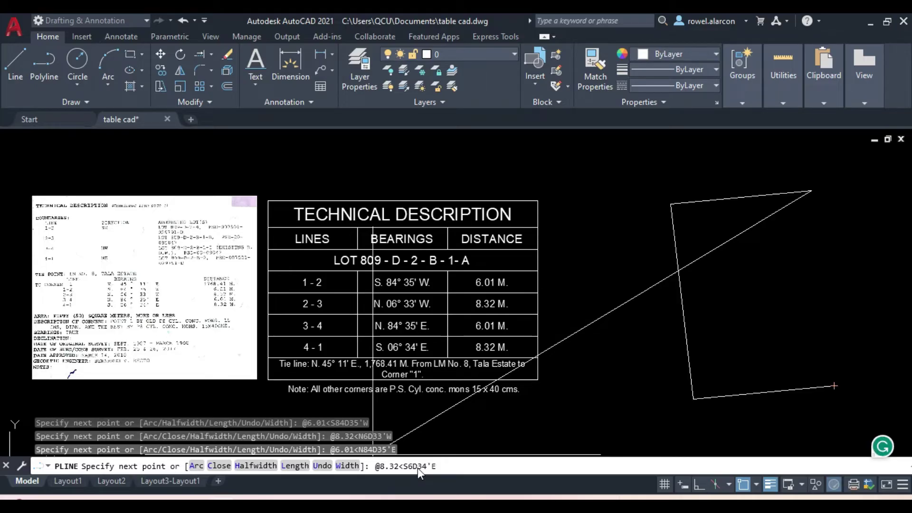
key("Return")
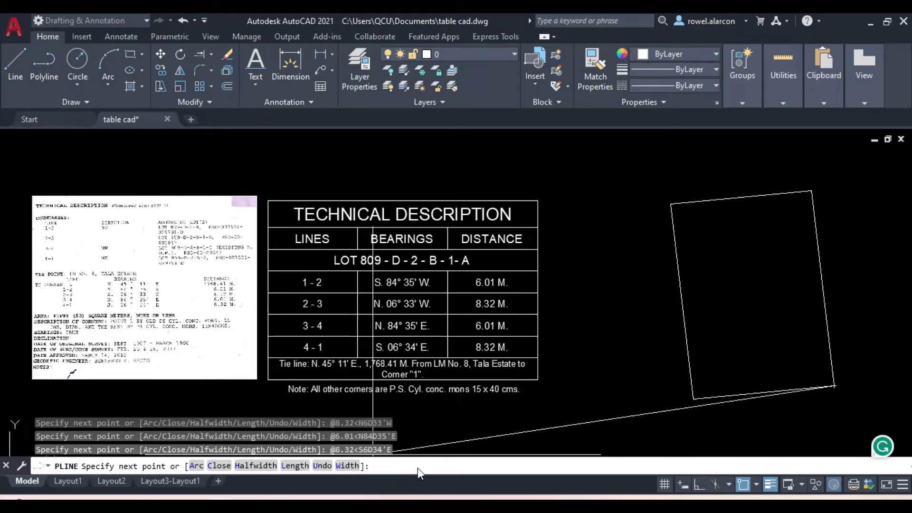
key("Escape")
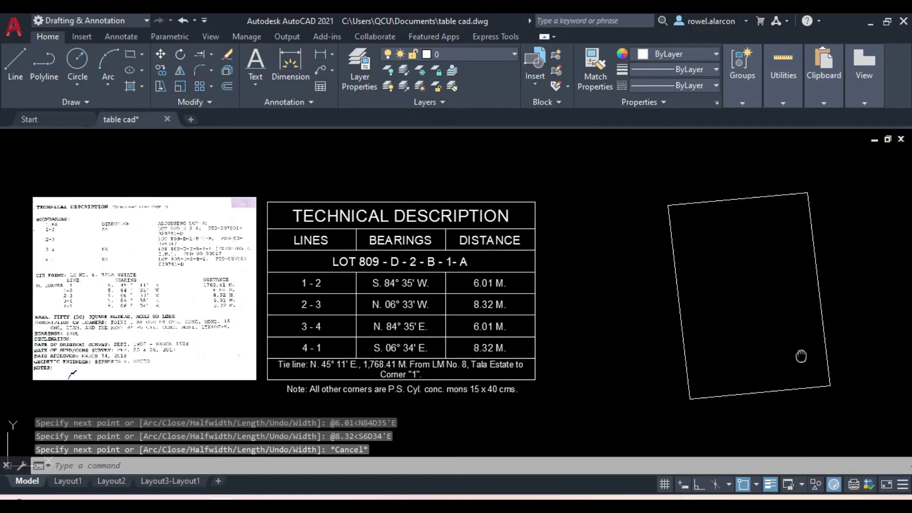
middle_click_drag(745, 301, 599, 227)
scroll(721, 295, "up", 2)
scroll(692, 378, "up", 3)
mouse_move(692, 378)
middle_mouse_down()
mouse_move(635, 261)
mouse_move(643, 346)
mouse_move(464, 224)
middle_mouse_up()
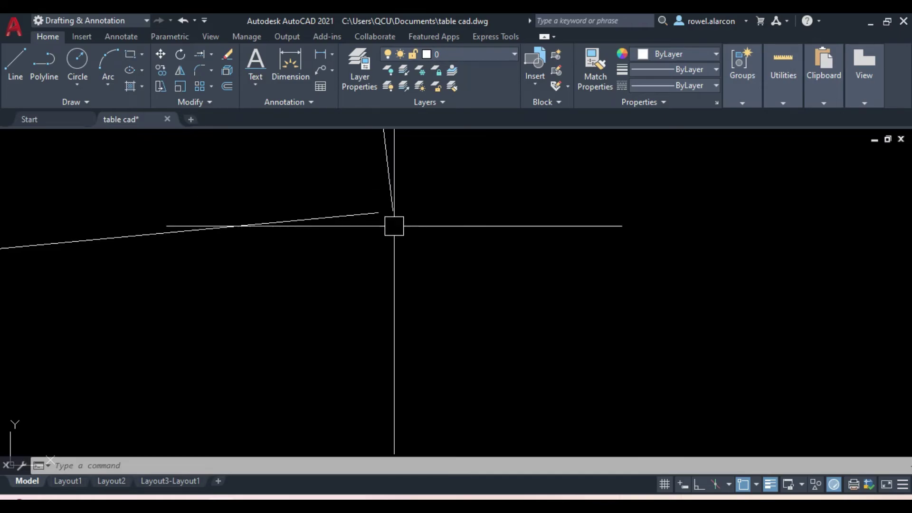
middle_click_drag(398, 227, 423, 299)
middle_click_drag(414, 346, 464, 382)
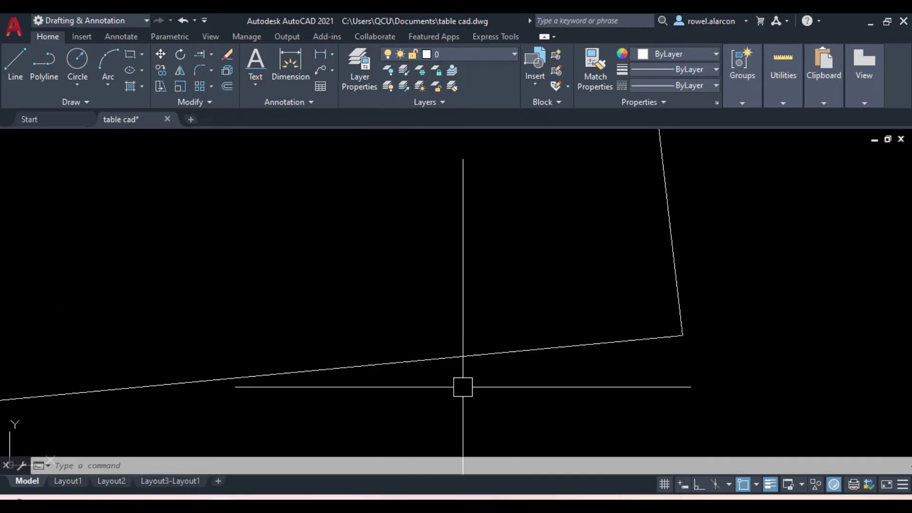
mouse_move(403, 298)
middle_mouse_down()
mouse_move(551, 315)
mouse_move(490, 293)
mouse_move(629, 327)
mouse_move(400, 252)
middle_mouse_up()
middle_click_drag(726, 439, 401, 366)
middle_click_drag(668, 342, 490, 351)
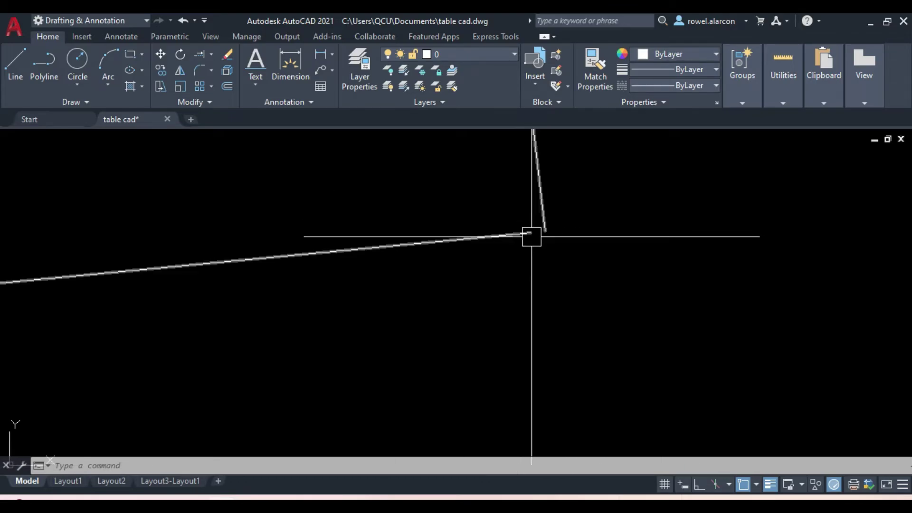
scroll(586, 262, "up", 2)
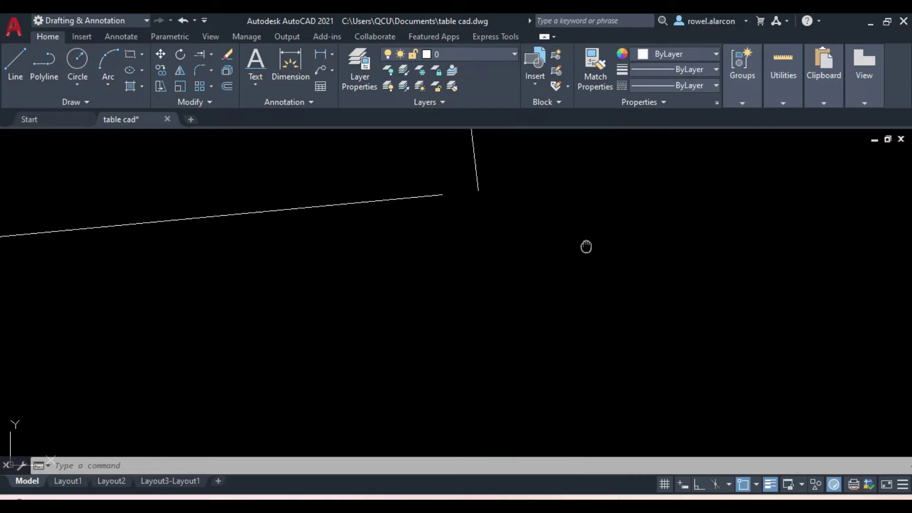
middle_click_drag(533, 238, 519, 310)
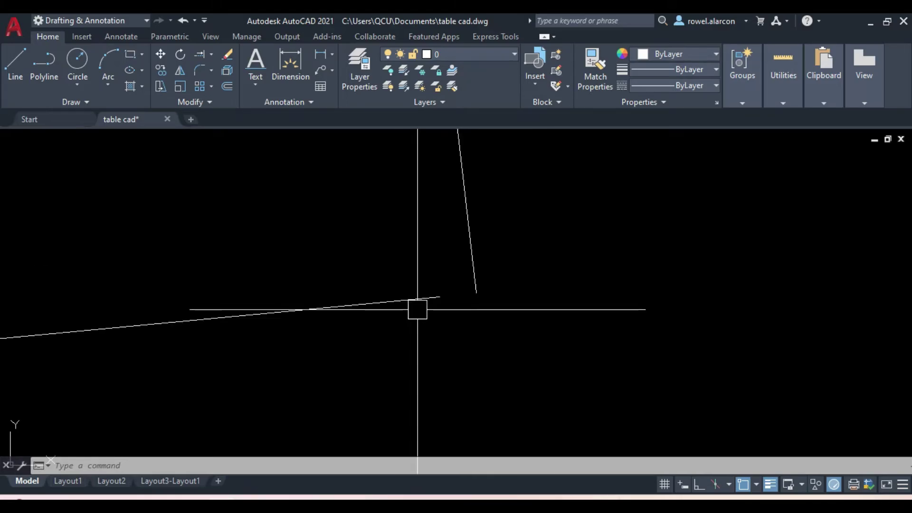
left_click(211, 56)
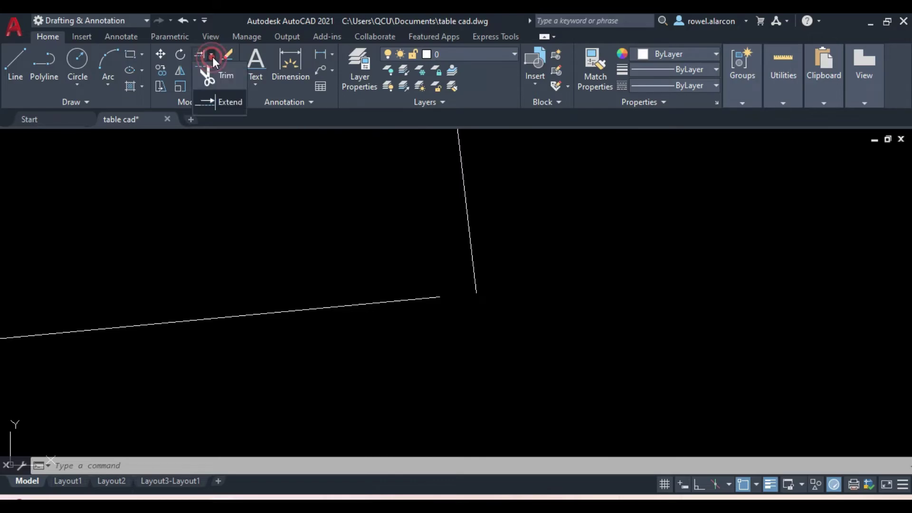
left_click(237, 100)
left_click(383, 301)
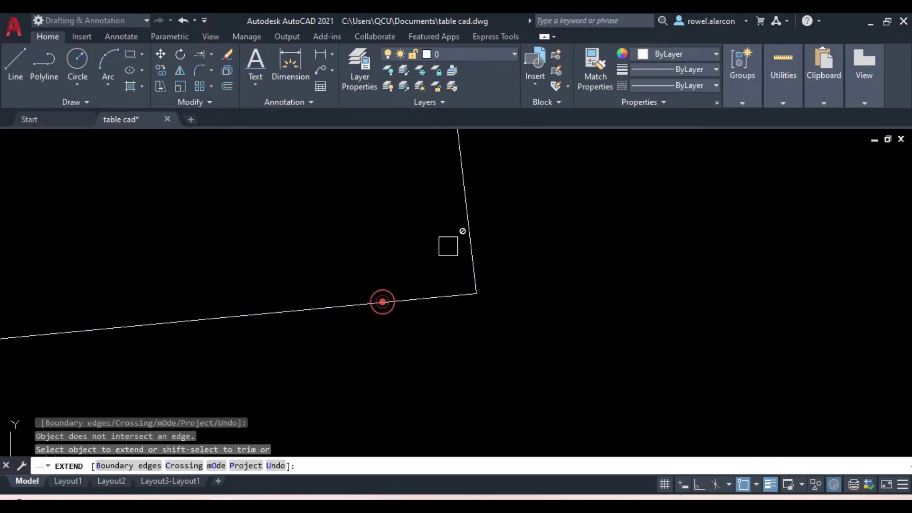
scroll(498, 304, "up", 2)
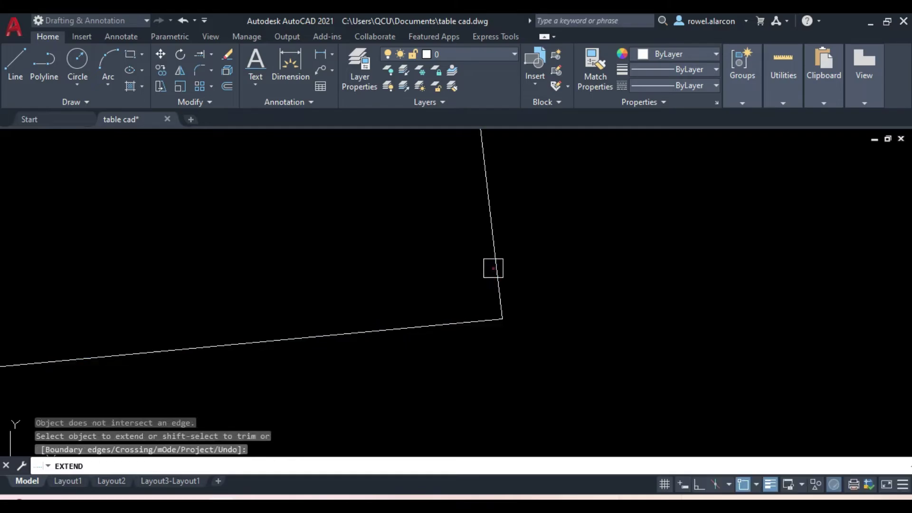
key("Escape")
key("Escape")
scroll(470, 255, "up", 1)
left_click(463, 254)
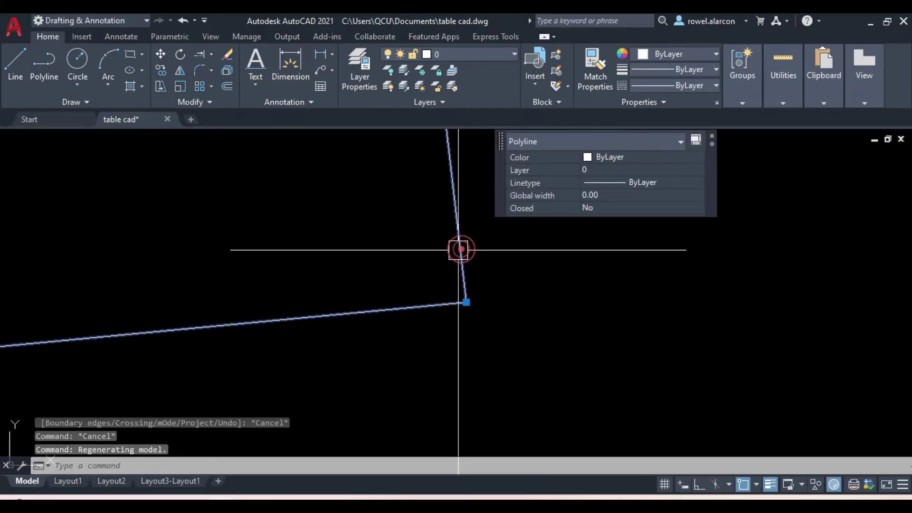
mouse_move(488, 285)
middle_mouse_down()
mouse_move(602, 321)
mouse_move(633, 344)
mouse_move(677, 336)
middle_mouse_up()
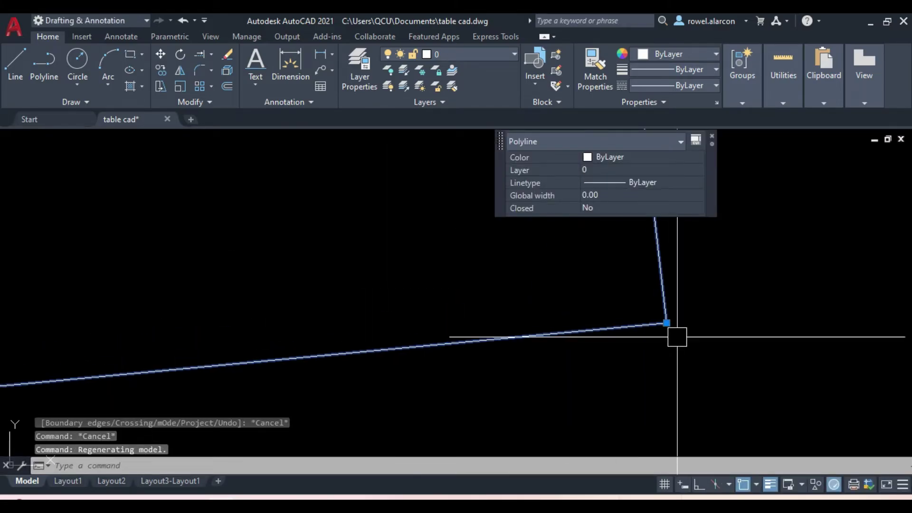
scroll(684, 342, "down", 3)
scroll(717, 319, "up", 2)
key("Escape")
key("Escape")
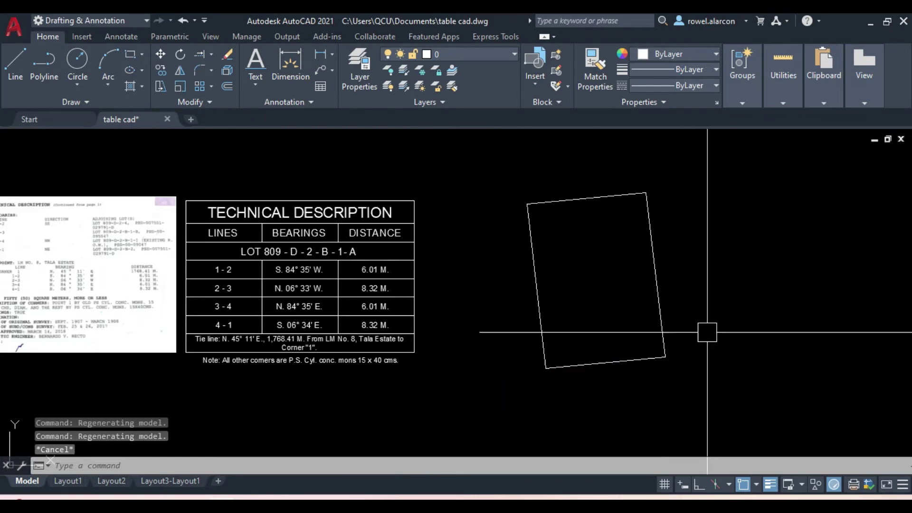
left_click(783, 104)
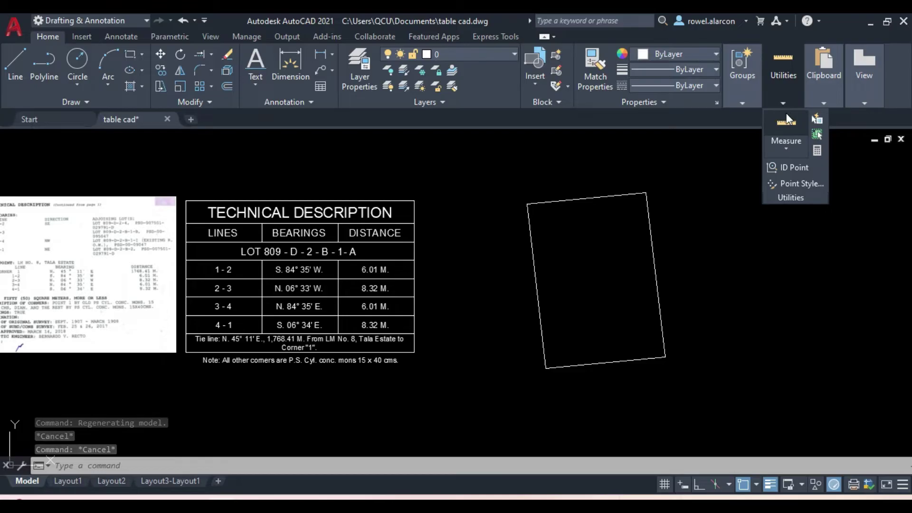
left_click(791, 144)
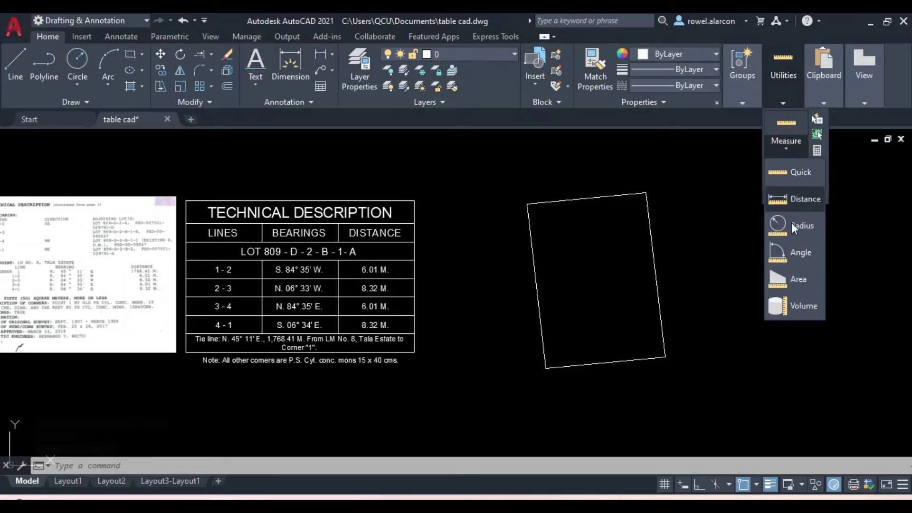
left_click(798, 172)
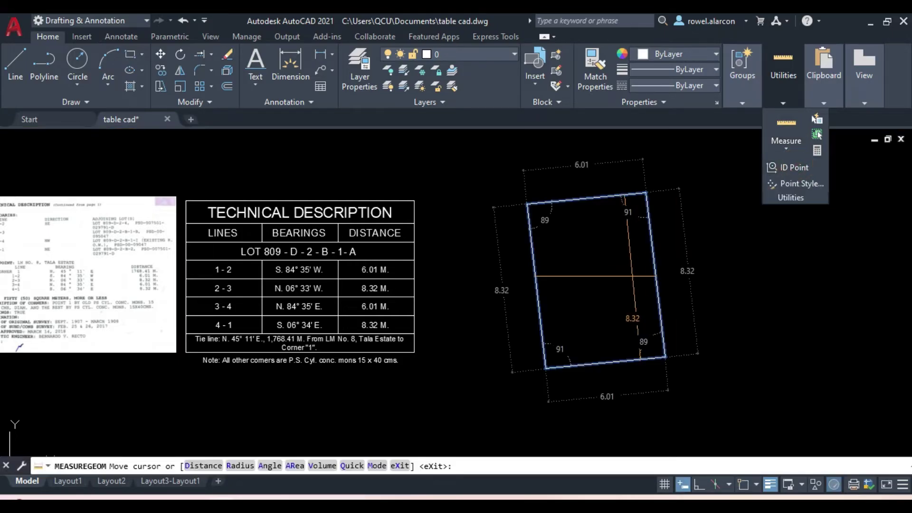
left_click(626, 275)
left_click(628, 291)
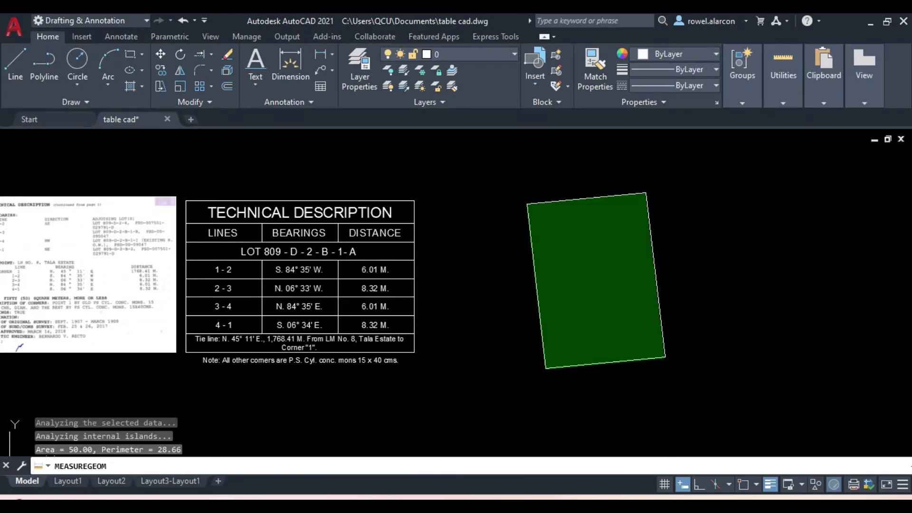
key("Escape")
key("Escape")
middle_click_drag(437, 277, 693, 289)
scroll(286, 199, "up", 2)
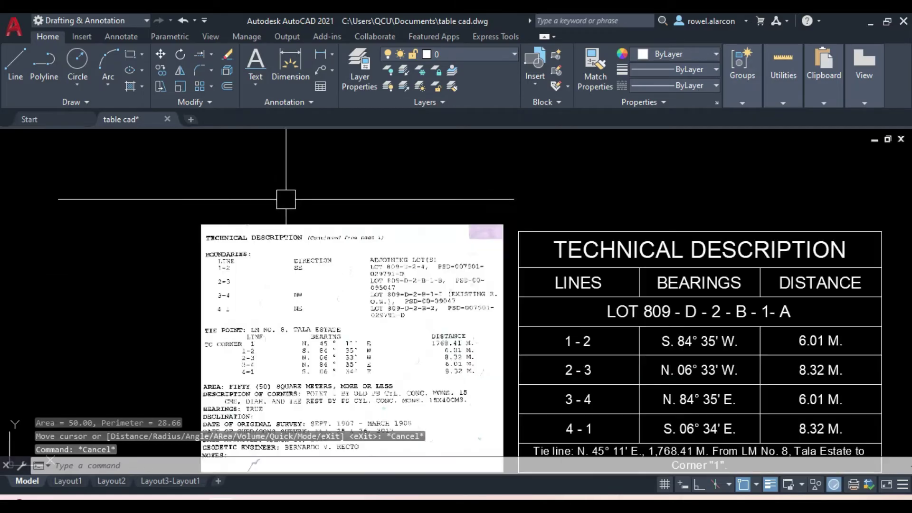
scroll(285, 200, "up", 3)
middle_click_drag(368, 304, 368, 163)
scroll(367, 300, "down", 3)
scroll(366, 300, "up", 2)
scroll(367, 301, "down", 1)
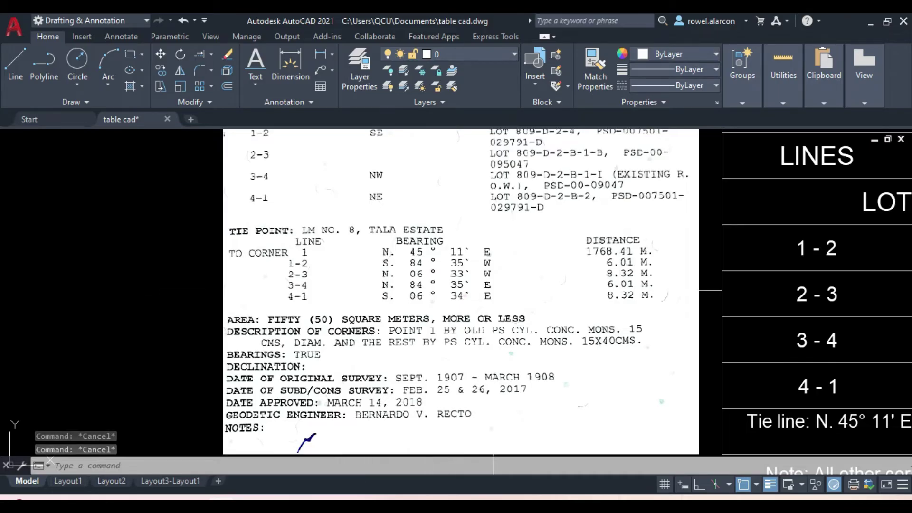
key("Delete")
scroll(664, 311, "down", 3)
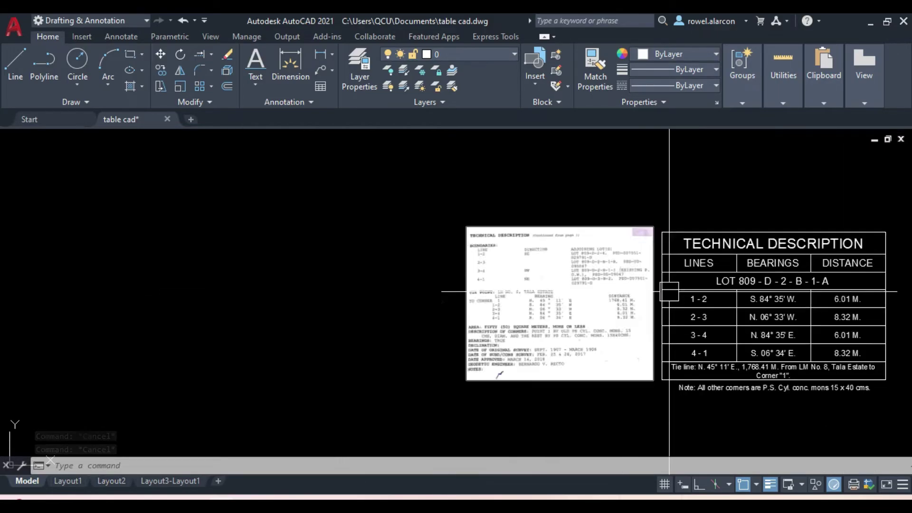
scroll(540, 247, "up", 3)
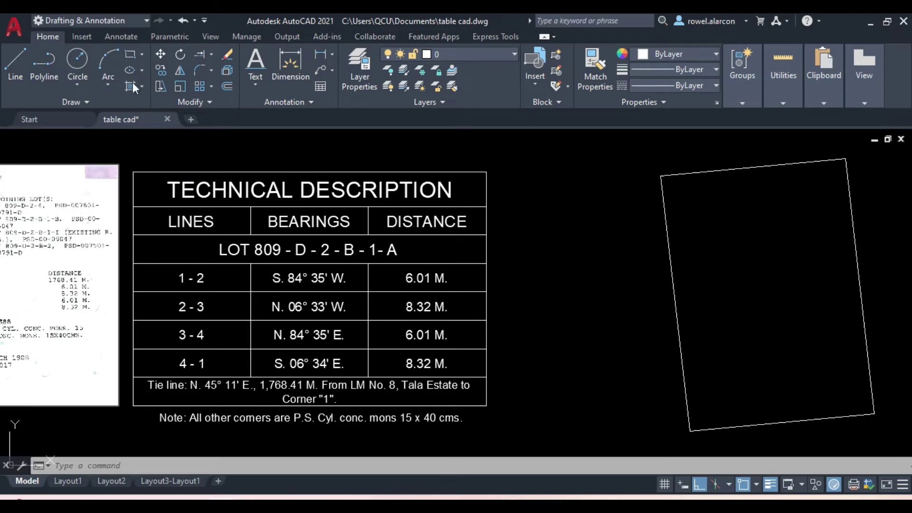
Create single-line text '1' left of the lot, between it and the table
left_click(256, 84)
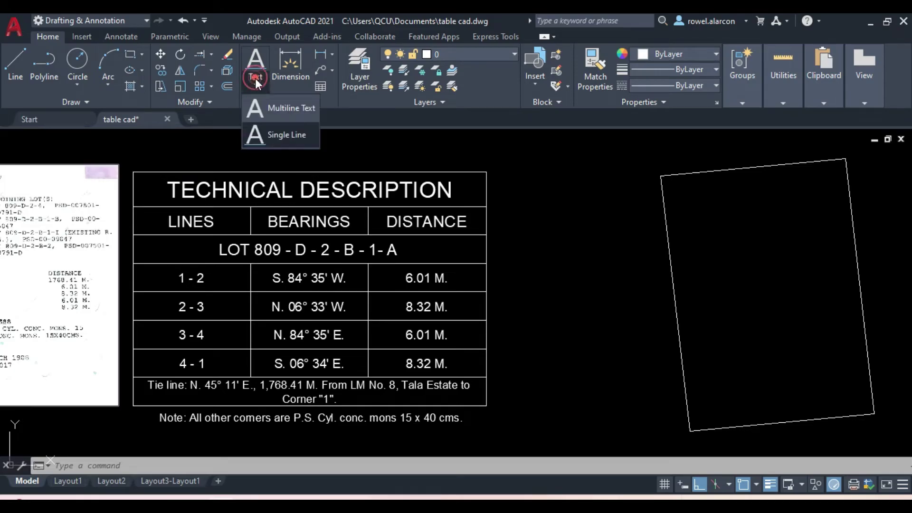
left_click(282, 133)
left_click(541, 263)
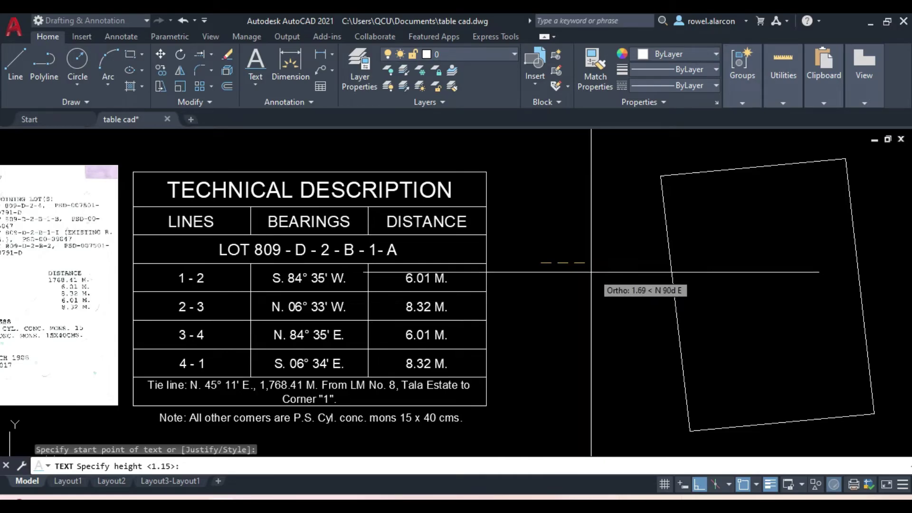
left_click(579, 261)
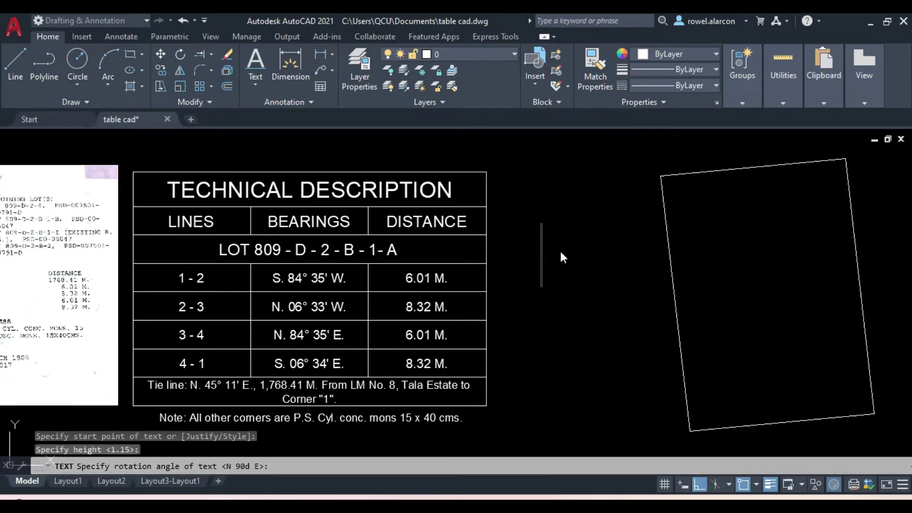
type("1")
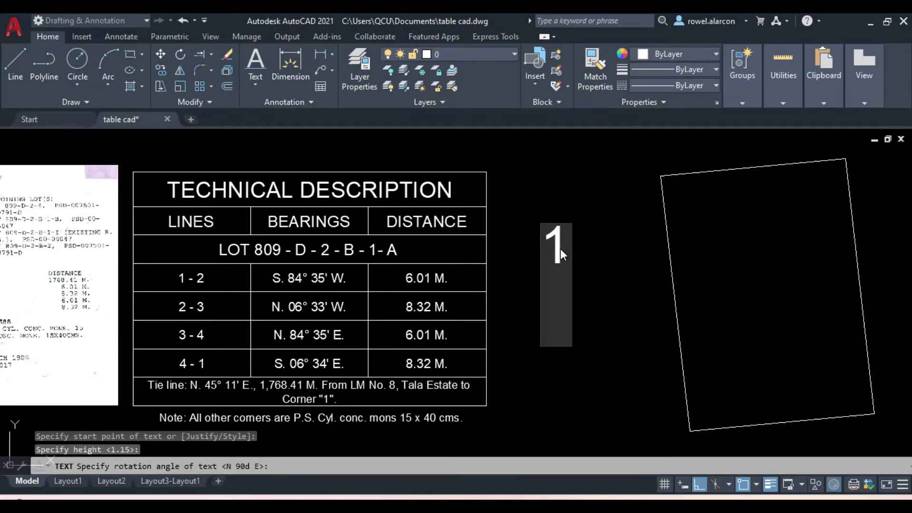
left_click(605, 212)
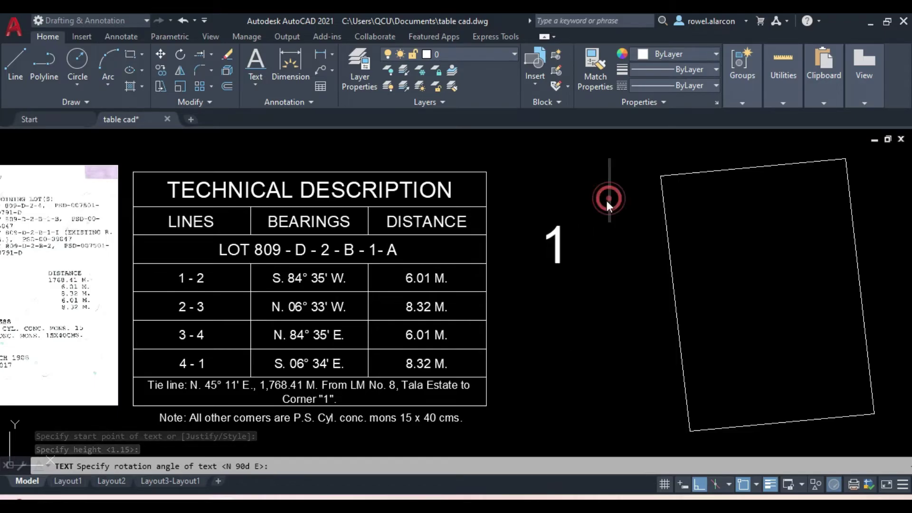
key("Escape")
Change the '1' text height to 0.50 in Quick Properties
left_click(551, 242)
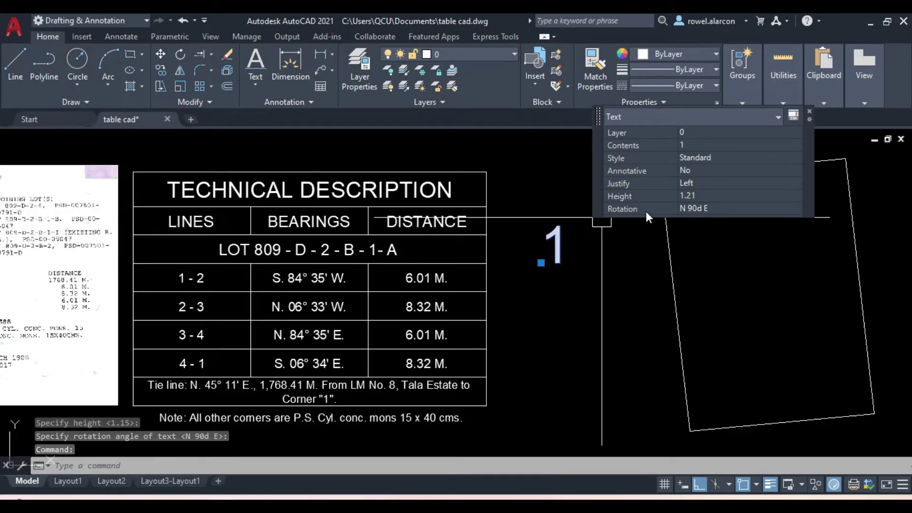
left_click(702, 197)
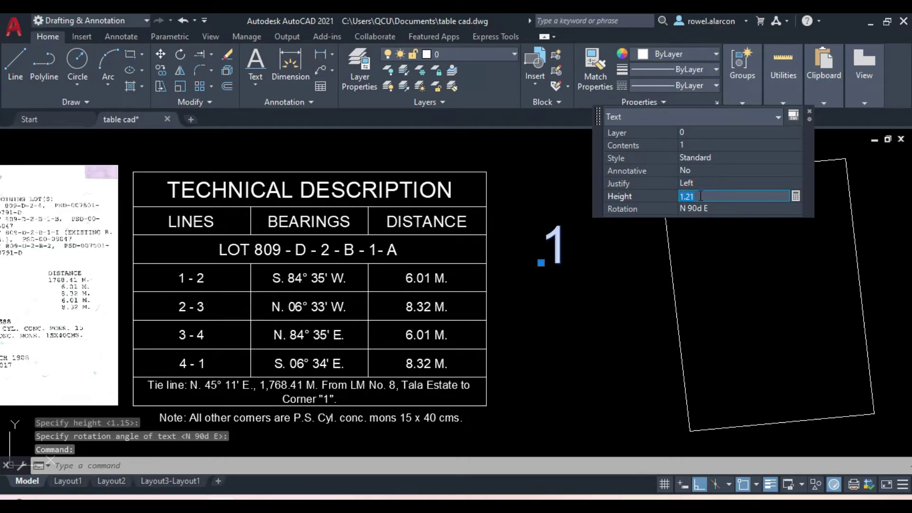
type("0.5")
key("Return")
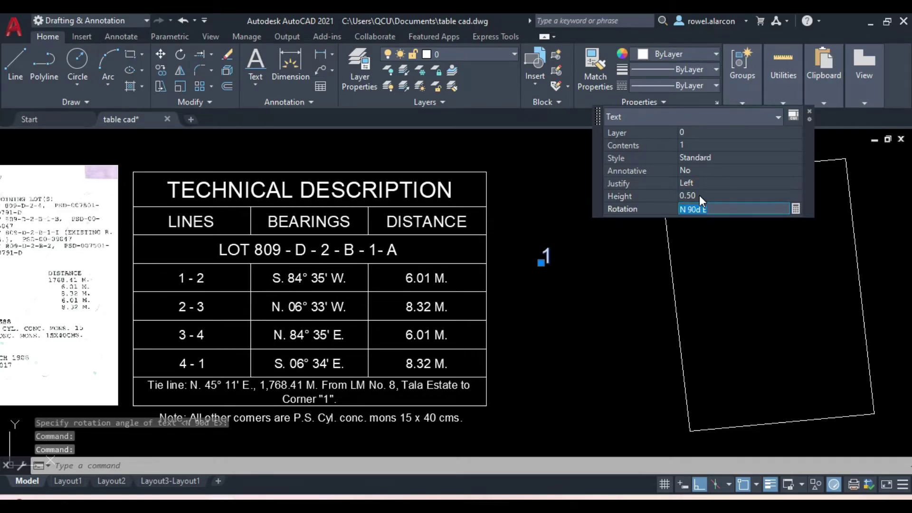
left_click(602, 284)
key("Escape")
key("Escape")
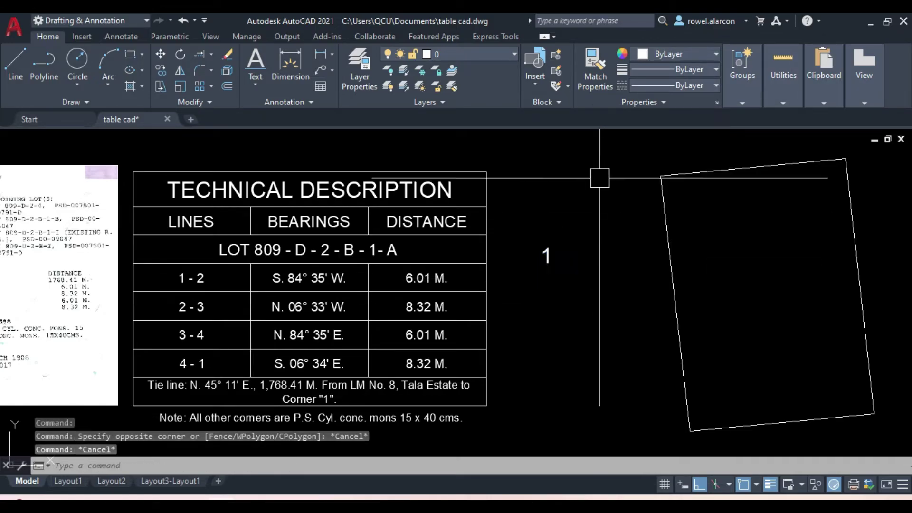
left_click(545, 254)
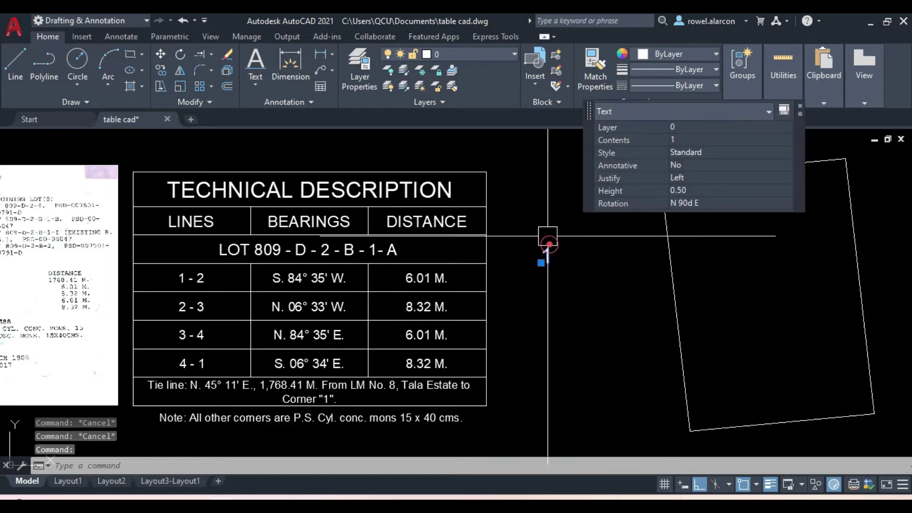
Copy the '1' text, with Ortho off, into the bottom-left, top-left and top-right lot corners
left_click(160, 68)
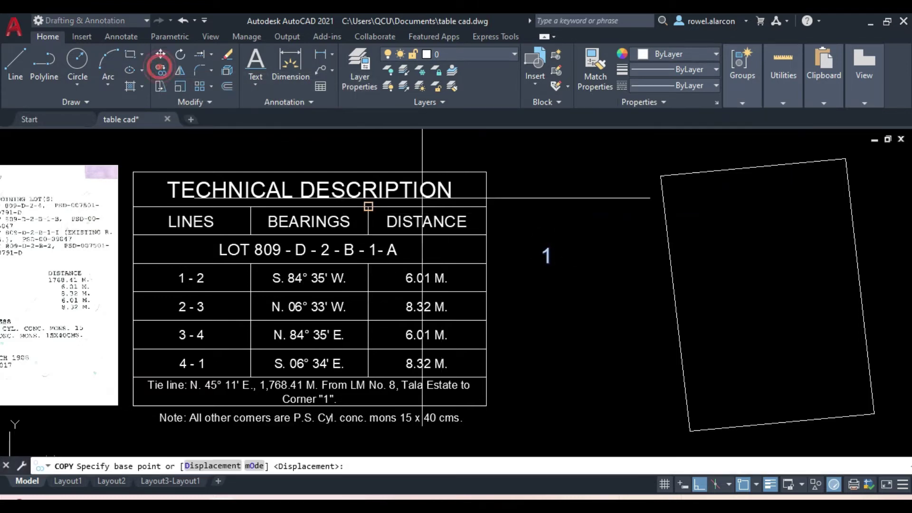
left_click(547, 258)
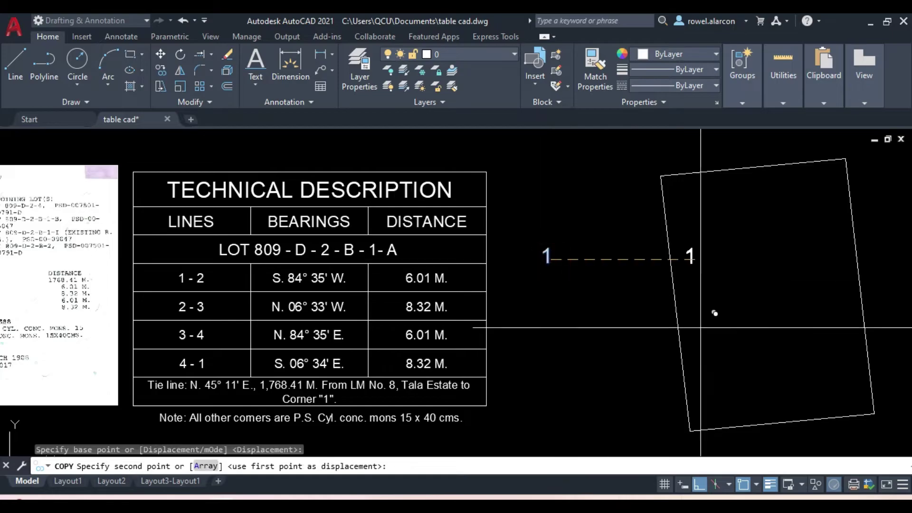
left_click(698, 485)
left_click(723, 401)
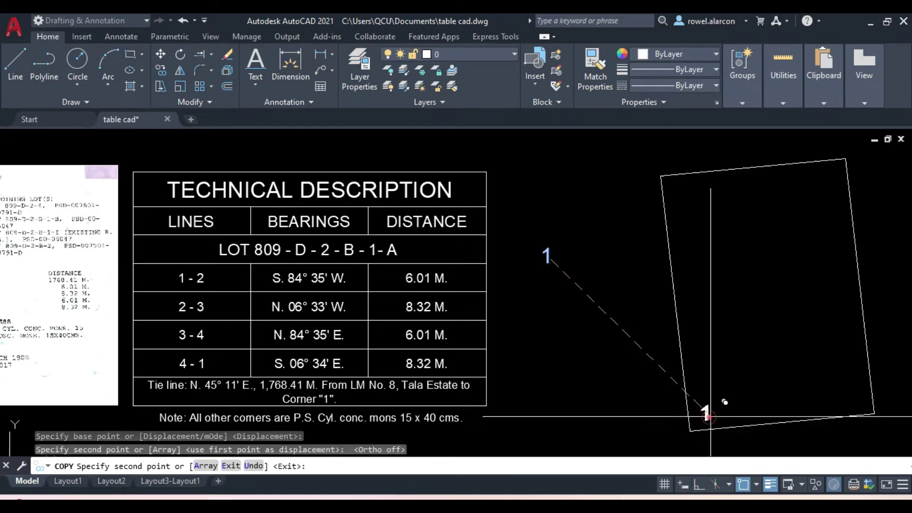
left_click(681, 194)
left_click(833, 178)
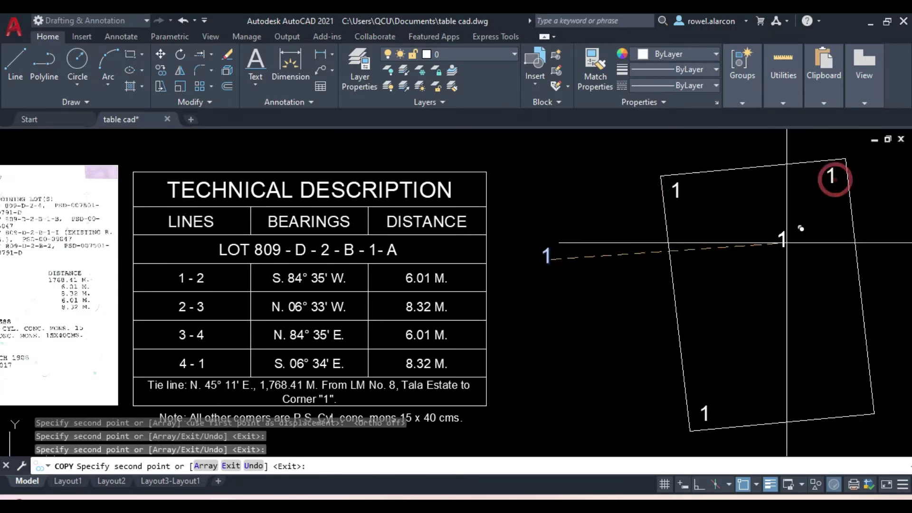
key("Escape")
key("ctrl+z")
Move the original '1' text into the bottom-right lot corner
left_click(546, 253)
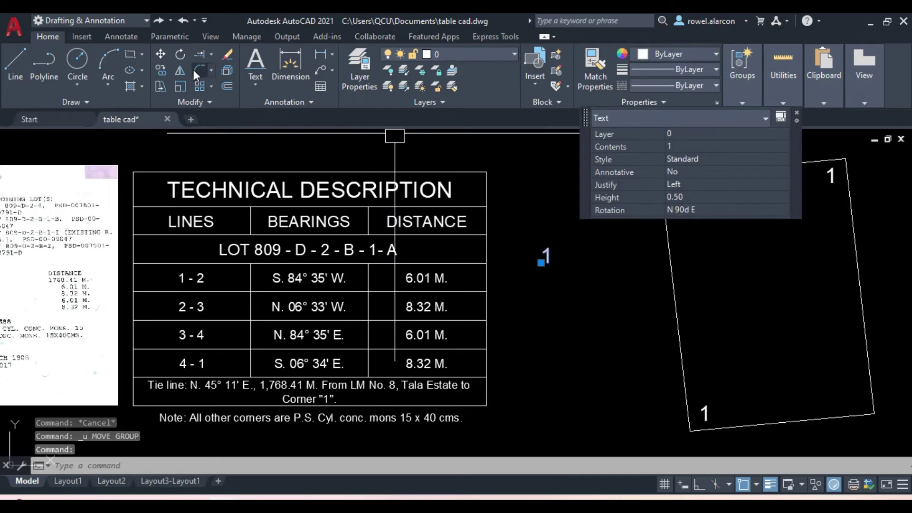
left_click(160, 54)
scroll(562, 292, "up", 3)
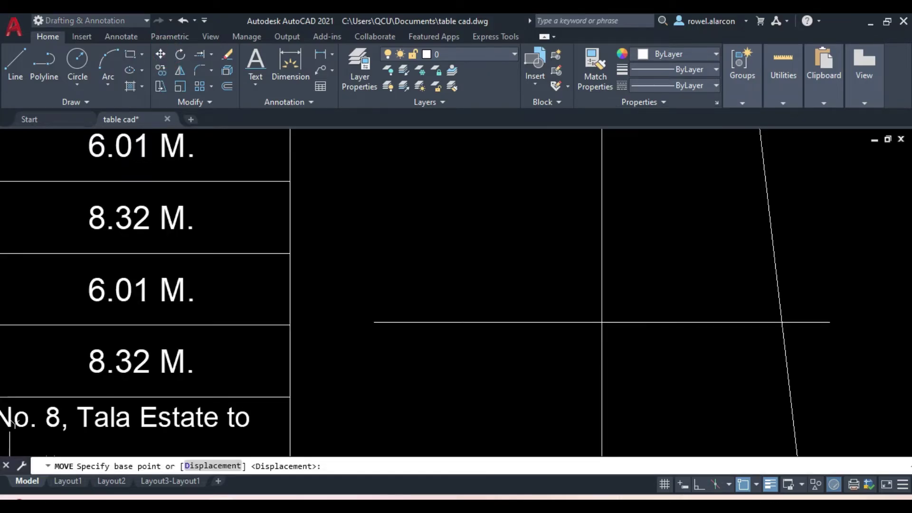
scroll(563, 293, "down", 3)
left_click(515, 207)
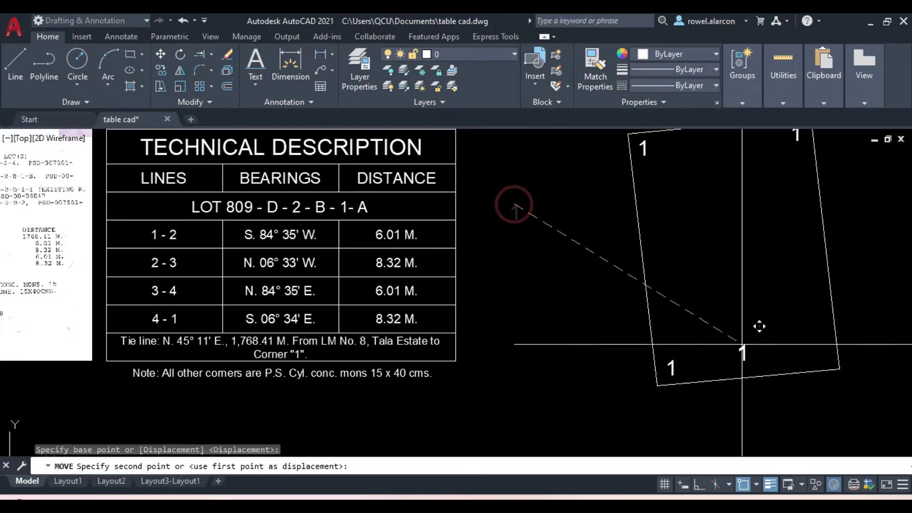
scroll(769, 346, "up", 2)
left_click(853, 340)
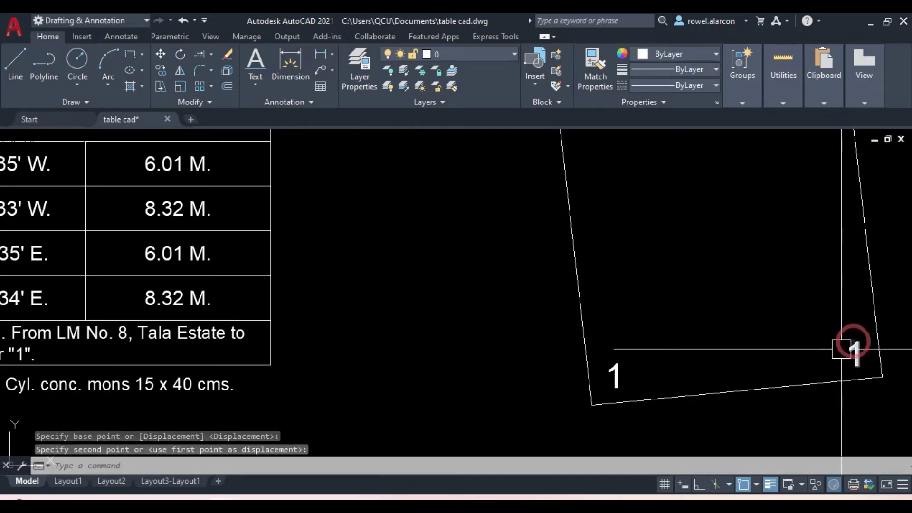
scroll(773, 311, "down", 3)
scroll(591, 326, "down", 1)
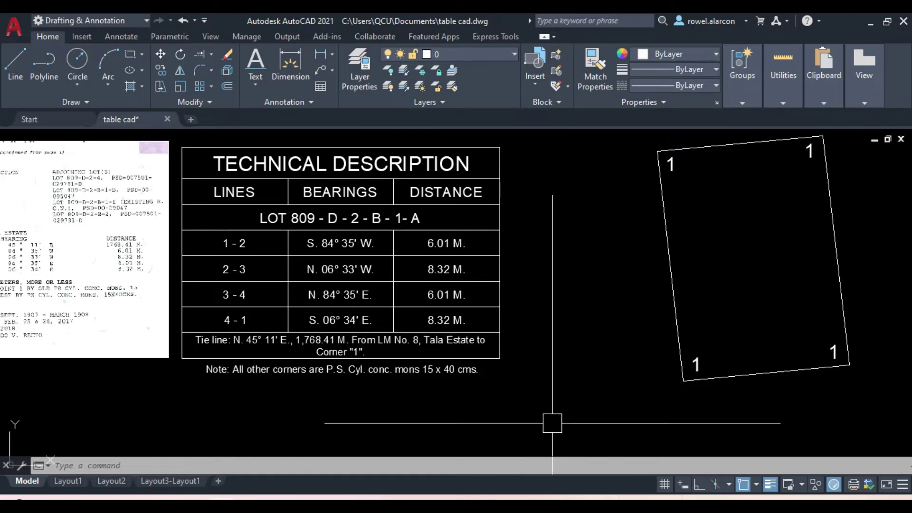
Draw a 0.075-radius circle centred on the lot's lower-left endpoint
type("c")
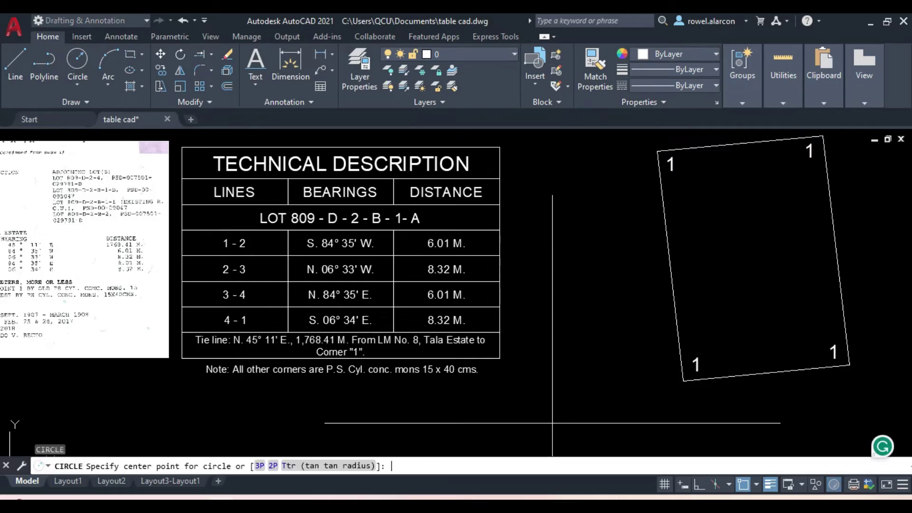
scroll(647, 404, "up", 2)
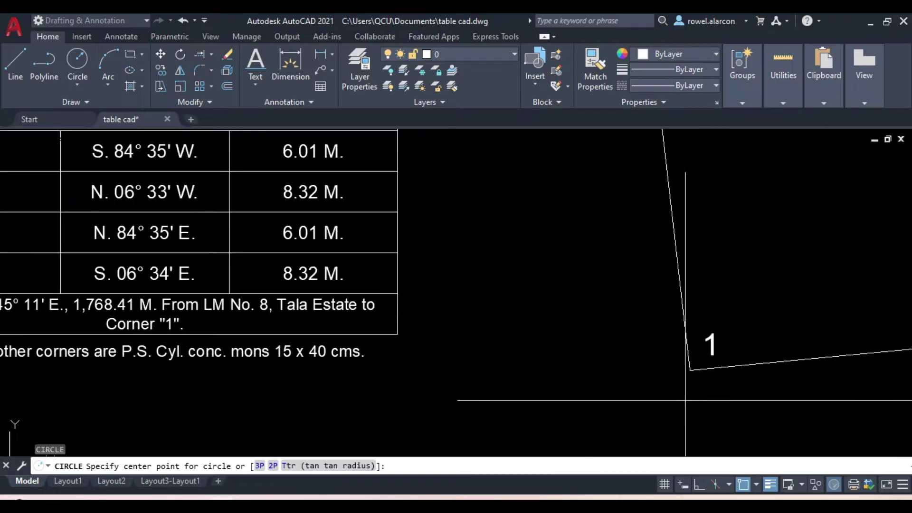
scroll(686, 395, "up", 2)
left_click(655, 334)
type("0.075")
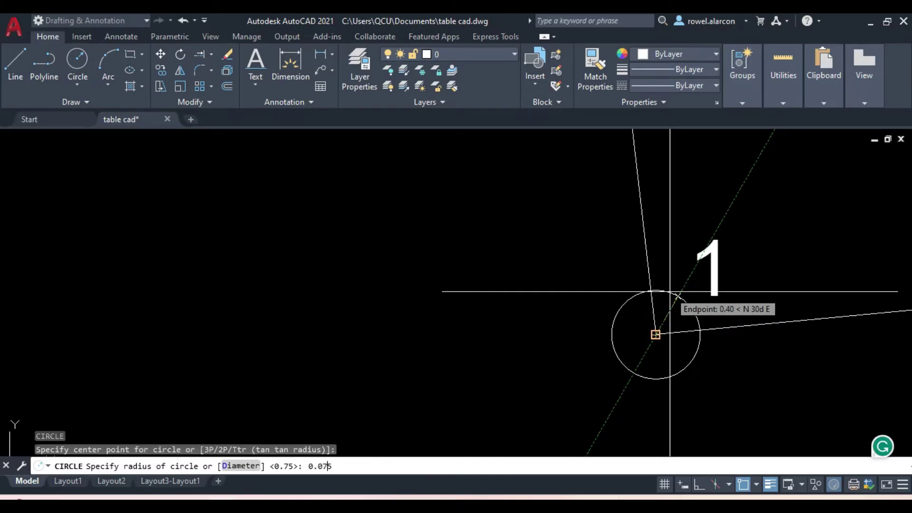
key("Return")
scroll(717, 332, "up", 3)
scroll(605, 276, "up", 2)
scroll(605, 275, "down", 4)
scroll(452, 340, "down", 4)
Copy the 0.075 corner circle from its corner to the next lot corner
scroll(305, 373, "up", 2)
scroll(438, 303, "up", 4)
left_click(381, 192)
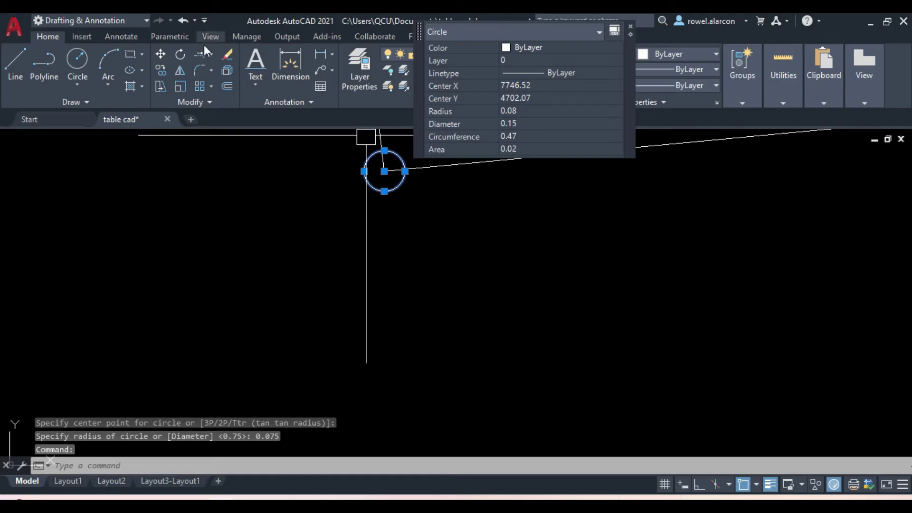
left_click(164, 68)
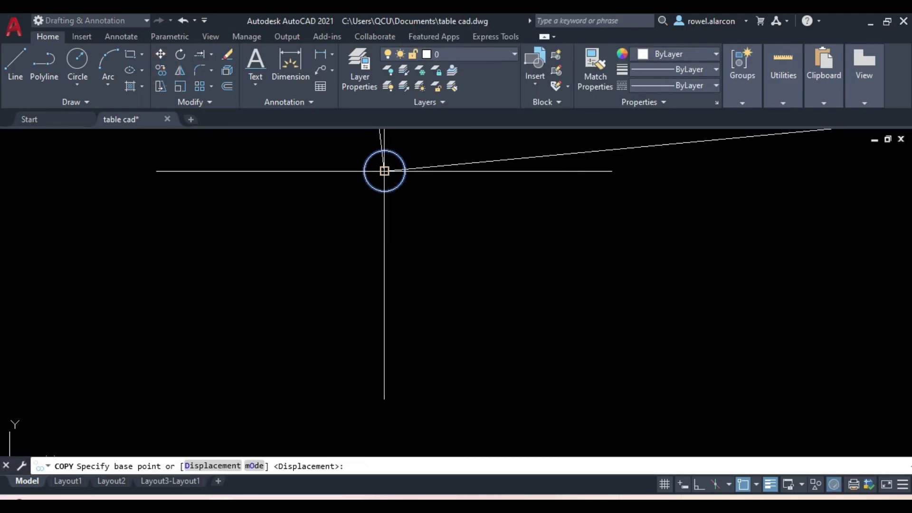
left_click(384, 169)
scroll(44, 378, "up", 3)
mouse_move(774, 350)
middle_mouse_down()
mouse_move(537, 385)
mouse_move(128, 297)
middle_mouse_up()
scroll(128, 297, "down", 2)
middle_click_drag(167, 326, 346, 363)
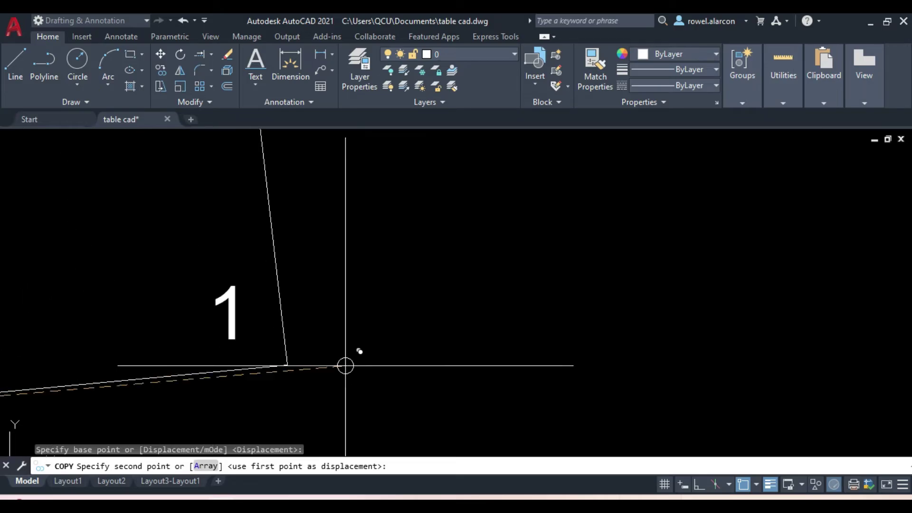
scroll(346, 362, "up", 4)
left_click(201, 362)
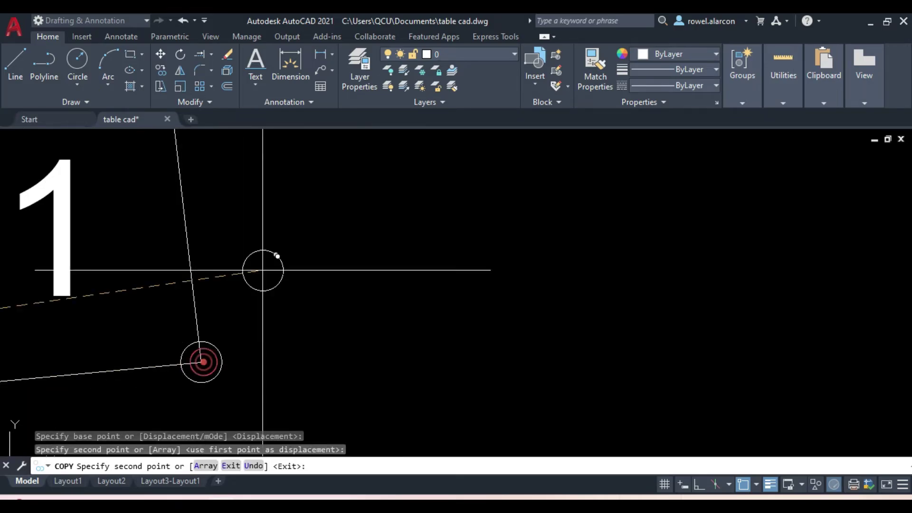
Place another circle copy at the right lot corner and finish copying
scroll(505, 363, "down", 3)
scroll(555, 191, "down", 4)
middle_click_drag(555, 192, 468, 350)
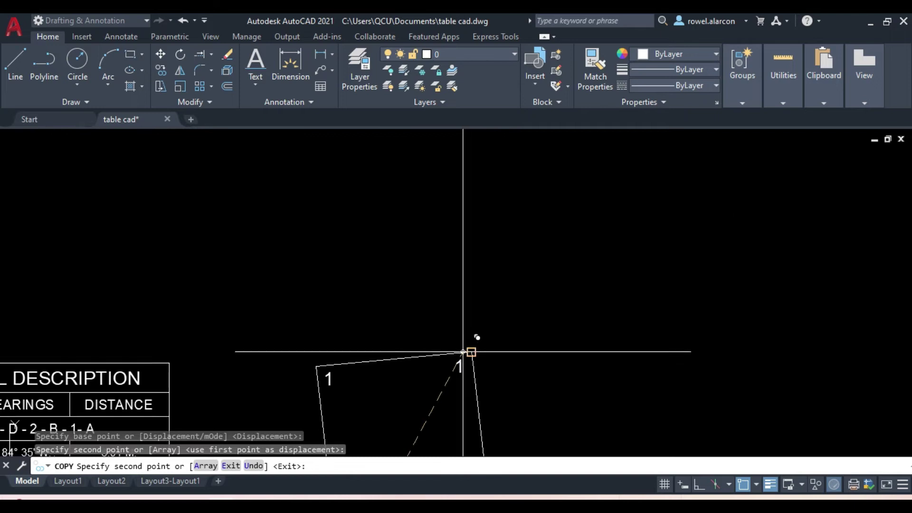
scroll(509, 336, "up", 5)
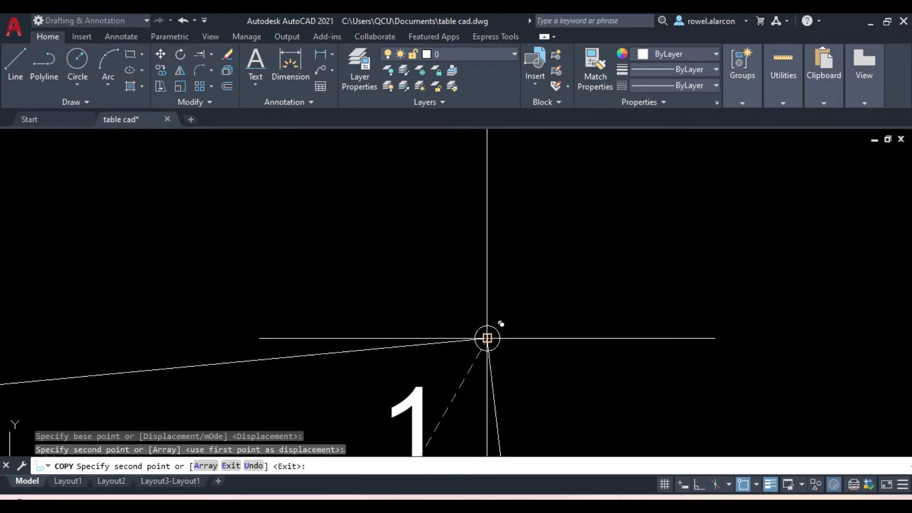
left_click(489, 338)
mouse_move(334, 297)
middle_mouse_down()
mouse_move(305, 152)
mouse_move(764, 237)
mouse_move(755, 229)
middle_mouse_up()
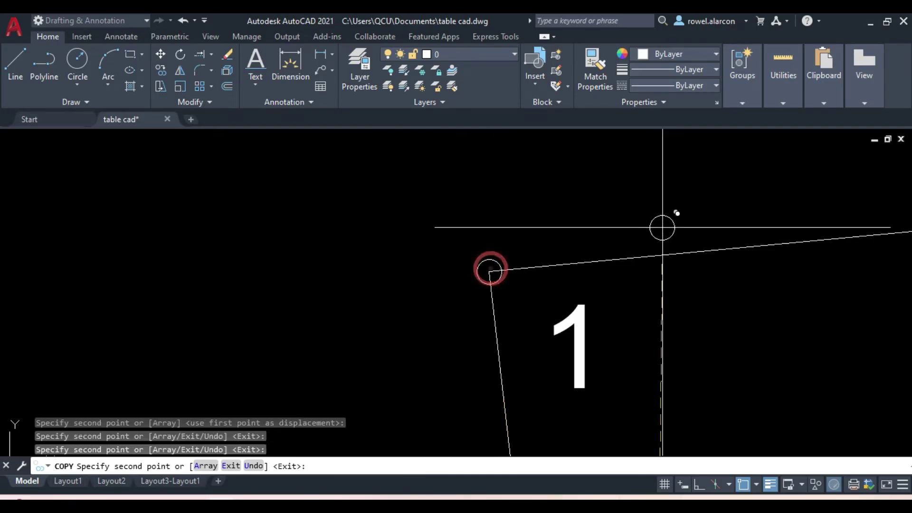
key("Escape")
scroll(770, 325, "down", 3)
scroll(626, 178, "down", 3)
scroll(784, 254, "down", 2)
scroll(769, 247, "up", 1)
key("Escape")
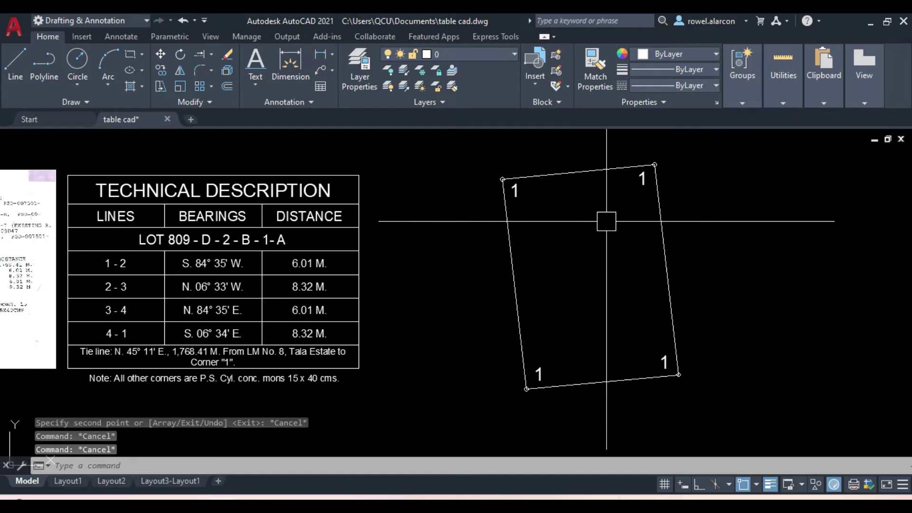
Offset the lot boundary polyline 3 units to the outside
left_click(582, 170)
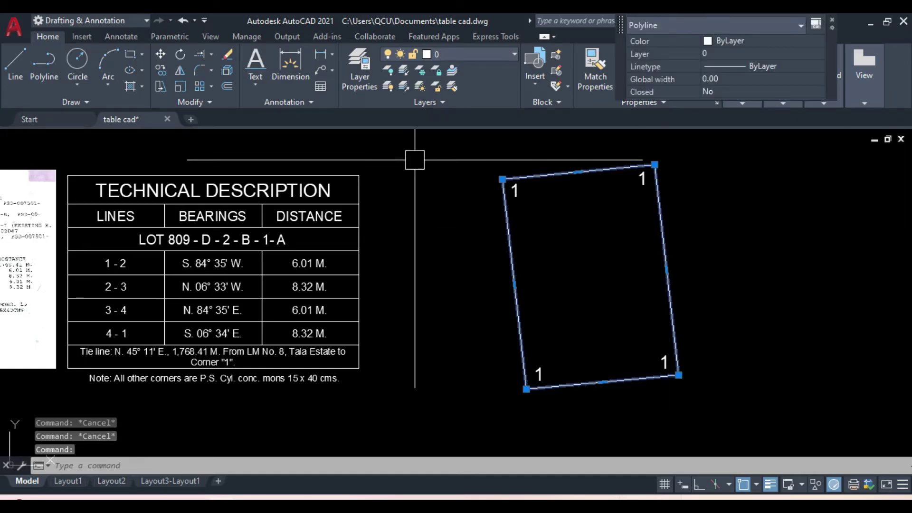
type("o")
key("Return")
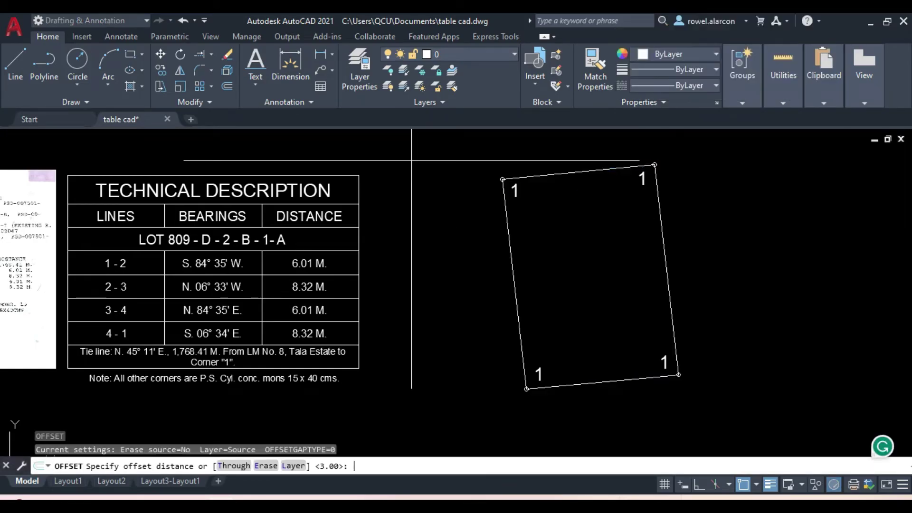
key("Return")
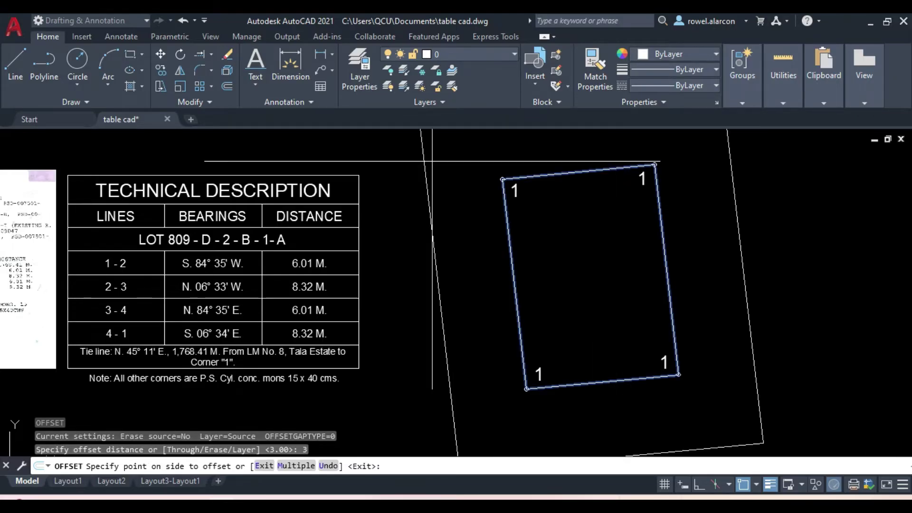
left_click(431, 162)
key("Escape")
scroll(742, 198, "down", 2)
scroll(570, 265, "up", 2)
scroll(570, 263, "up", 2)
scroll(467, 261, "up", 2)
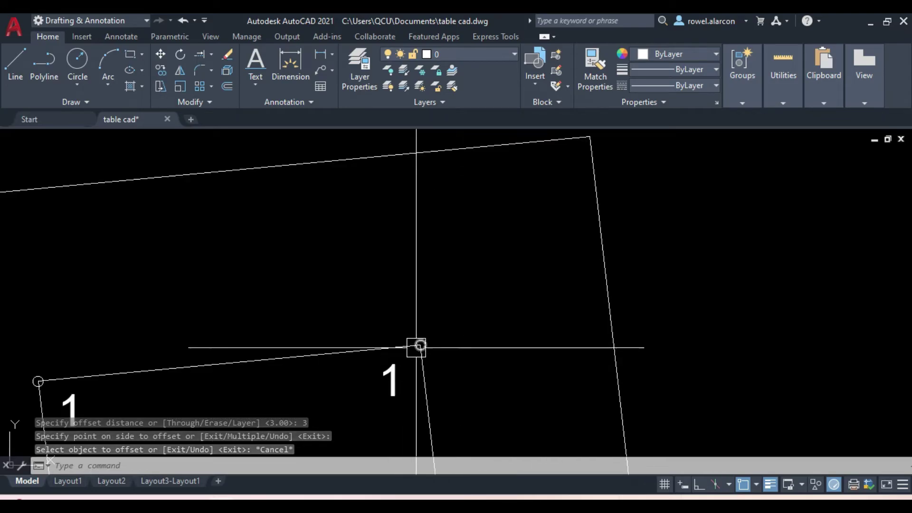
left_click(757, 481)
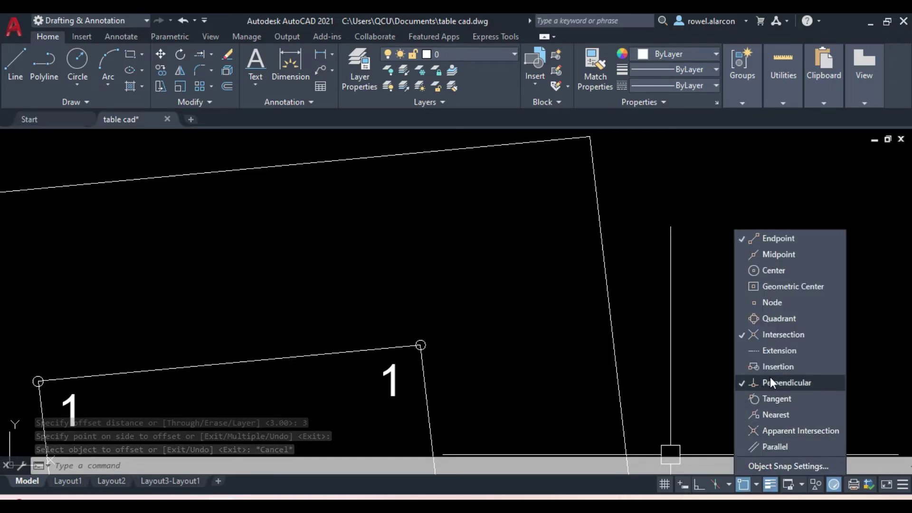
key("Escape")
key("Escape")
key("Escape")
key("Escape")
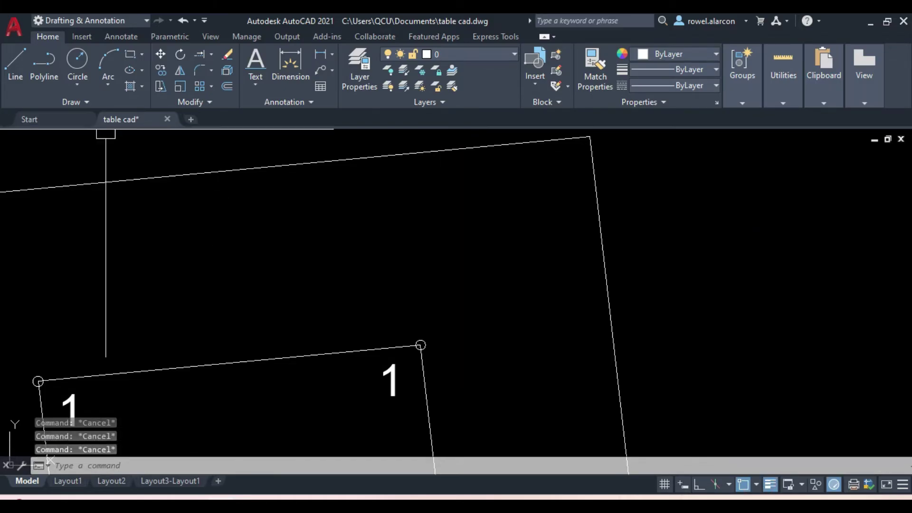
Draw a line from the first lot corner perpendicular to the outer offset outline
left_click(14, 67)
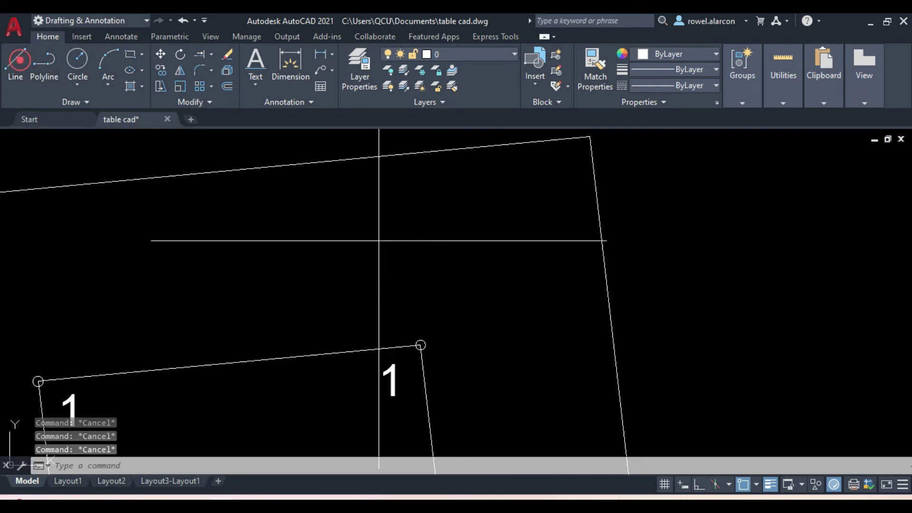
scroll(481, 358, "up", 5)
left_click(247, 309)
middle_click_drag(423, 280, 244, 326)
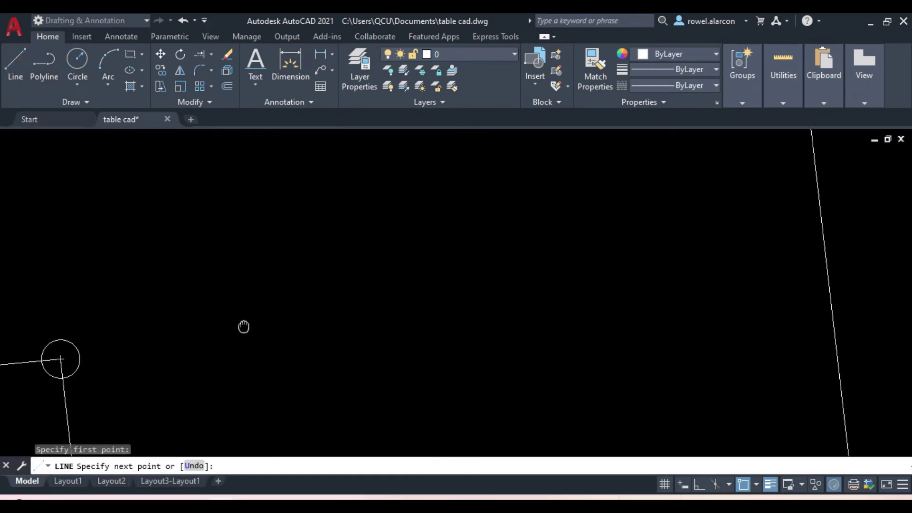
scroll(469, 313, "down", 4)
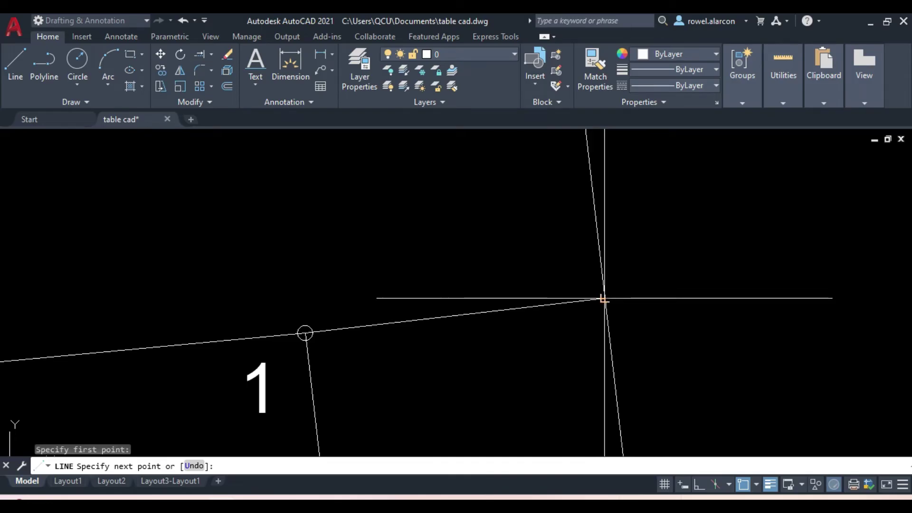
left_click(604, 299)
key("Escape")
Draw a second extension line from the next lot corner to the outer outline
mouse_move(447, 326)
middle_mouse_down()
mouse_move(641, 163)
mouse_move(641, 227)
middle_mouse_up()
key("Return")
middle_click_drag(327, 213, 639, 205)
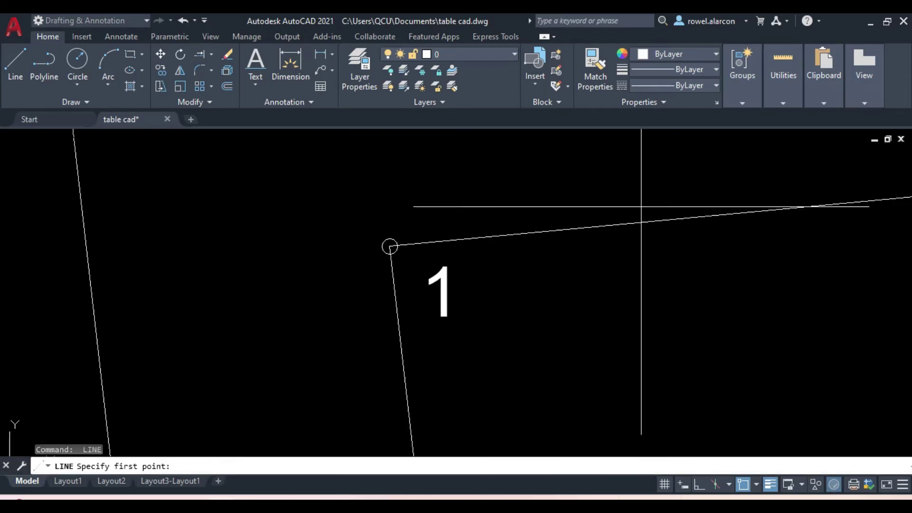
scroll(474, 239, "down", 2)
scroll(413, 244, "up", 3)
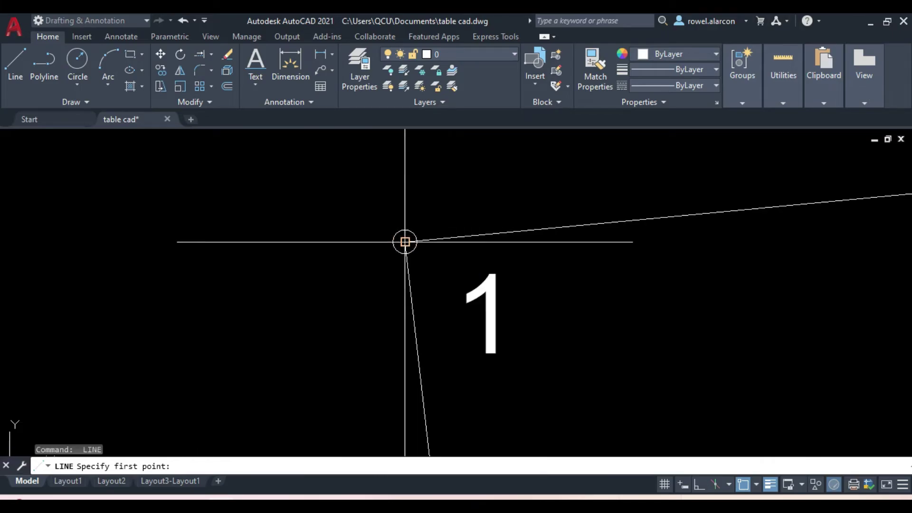
left_click(405, 240)
middle_click_drag(311, 250, 655, 182)
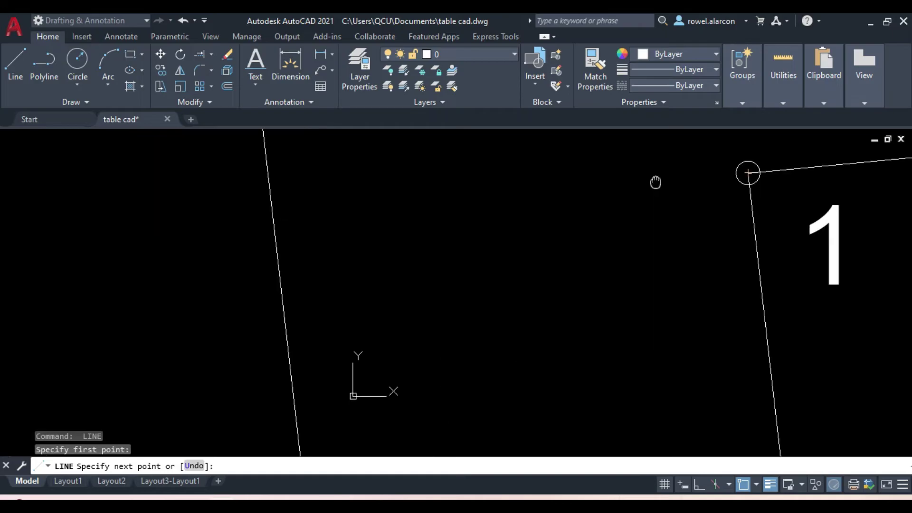
left_click(273, 227)
key("Escape")
key("Escape")
Extend the lower lot corner with a line to the left outer outline
scroll(518, 291, "down", 5)
scroll(556, 289, "down", 2)
middle_click_drag(547, 272, 516, 115)
mouse_move(486, 226)
middle_mouse_down()
mouse_move(497, 206)
mouse_move(510, 260)
middle_mouse_up()
scroll(504, 250, "up", 2)
scroll(508, 233, "up", 2)
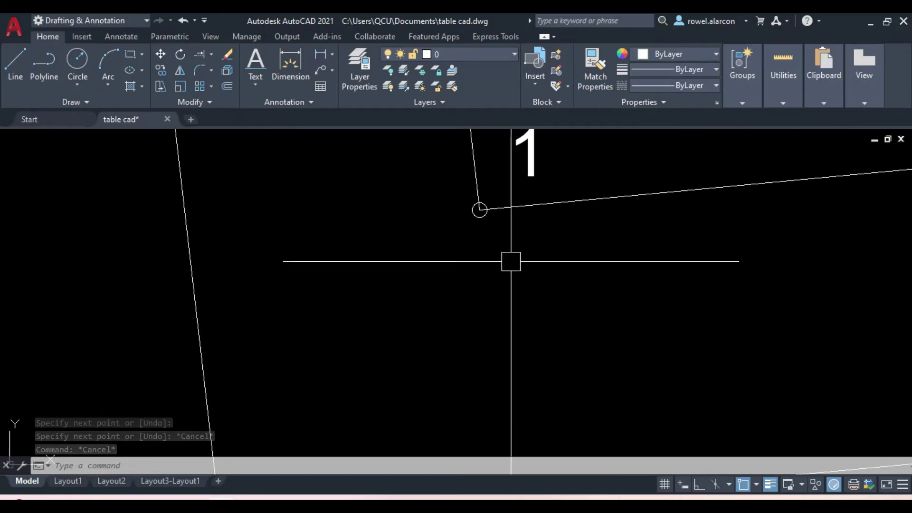
key("space")
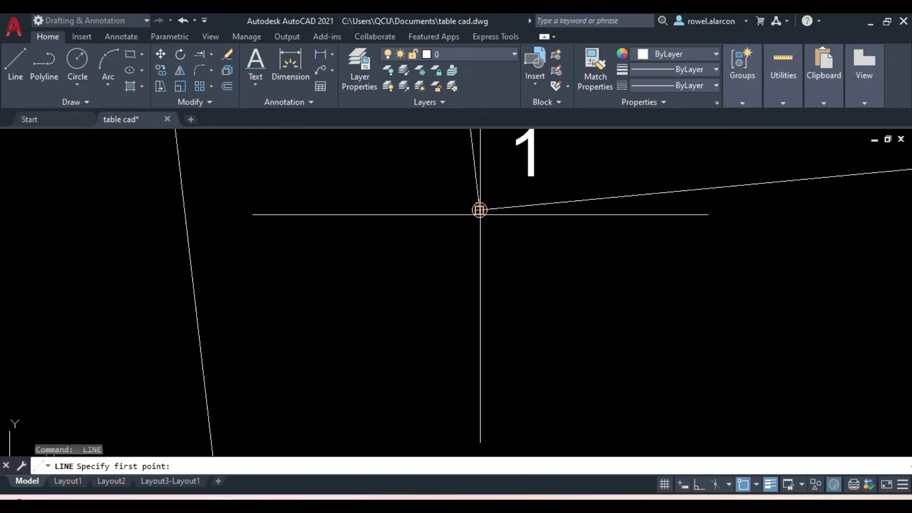
left_click(479, 209)
middle_click_drag(330, 248, 38, 259)
left_click(48, 218)
key("space")
key("space")
Draw a line from the next lot corner down to the outer outline
middle_click_drag(801, 183, 555, 268)
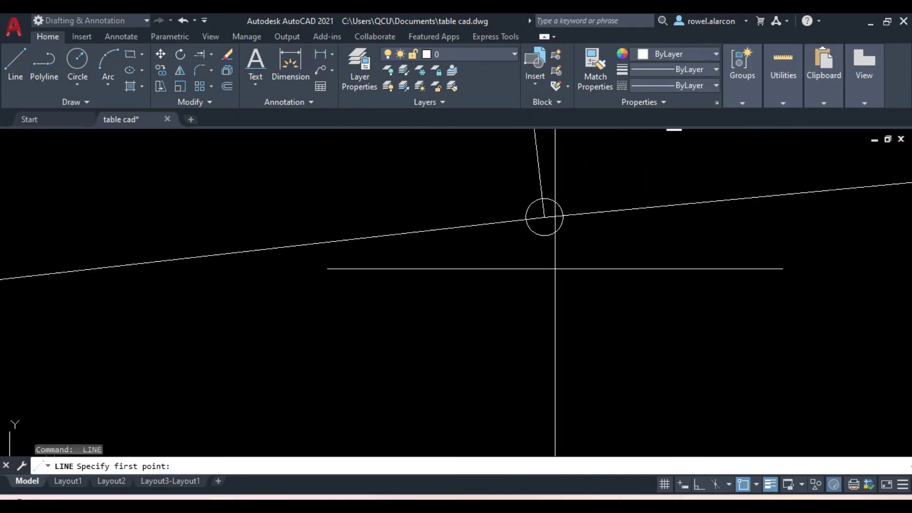
left_click(544, 217)
middle_click_drag(513, 155, 514, 346)
scroll(547, 446, "down", 2)
middle_click_drag(555, 416, 563, 326)
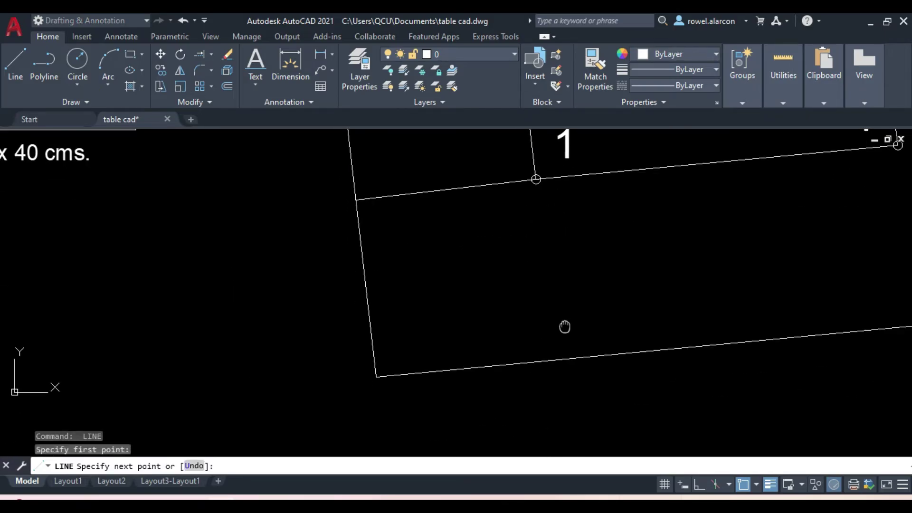
left_click(550, 357)
key("Escape")
key("Escape")
Add another extension line from a lot corner to the right outer outline
mouse_move(663, 290)
middle_mouse_down()
mouse_move(562, 311)
mouse_move(397, 385)
middle_mouse_up()
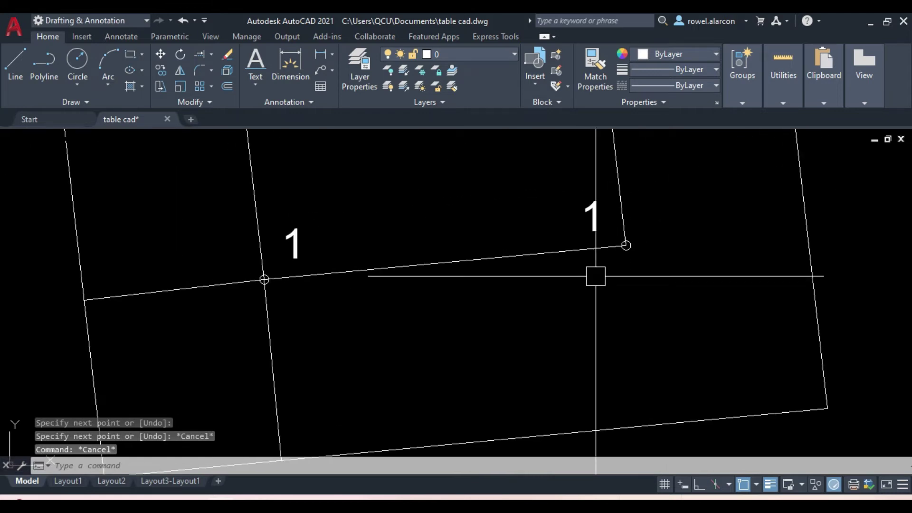
key("space")
scroll(625, 244, "up", 2)
scroll(636, 242, "up", 2)
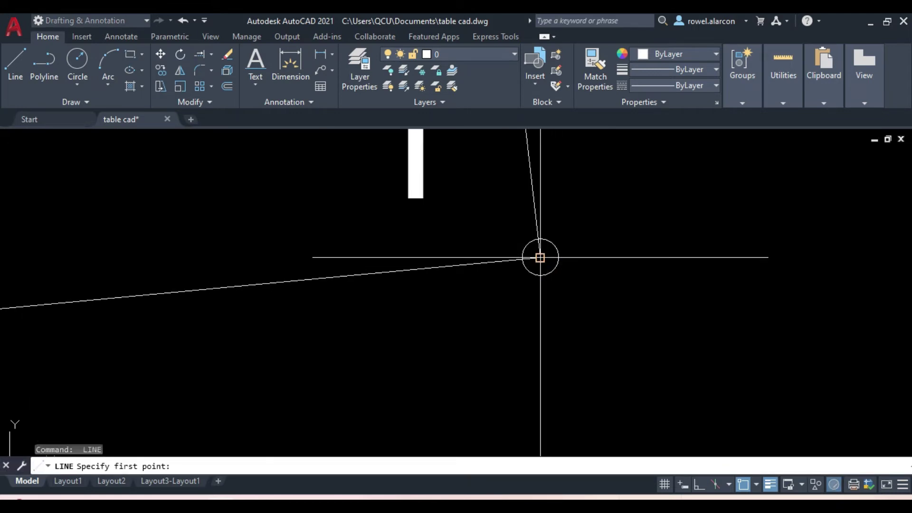
left_click(539, 256)
middle_click_drag(650, 249, 395, 325)
mouse_move(140, 378)
middle_mouse_down()
mouse_move(505, 310)
mouse_move(653, 185)
middle_mouse_up()
left_click(617, 255)
key("Escape")
Abandon an unfinished final corner line and zoom out to show the whole lot and table
key("space")
middle_click_drag(443, 278, 616, 240)
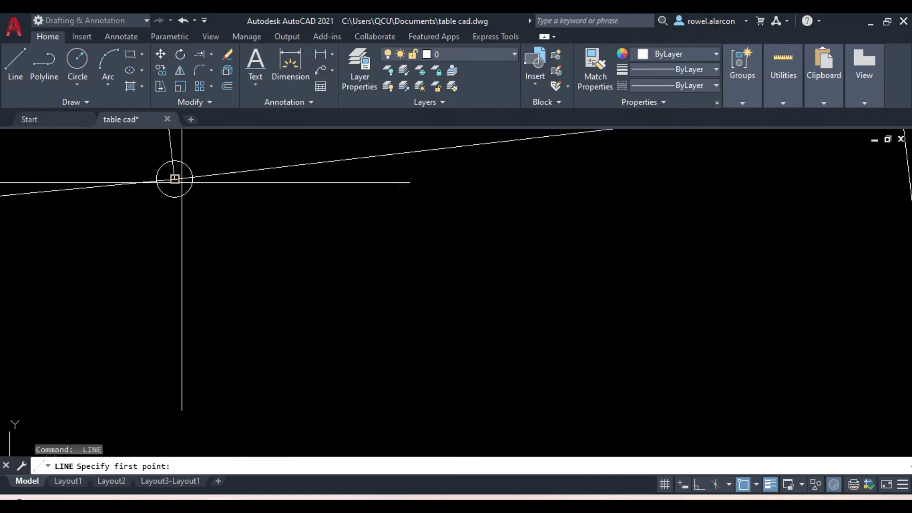
left_click(177, 183)
middle_click_drag(309, 289, 309, 242)
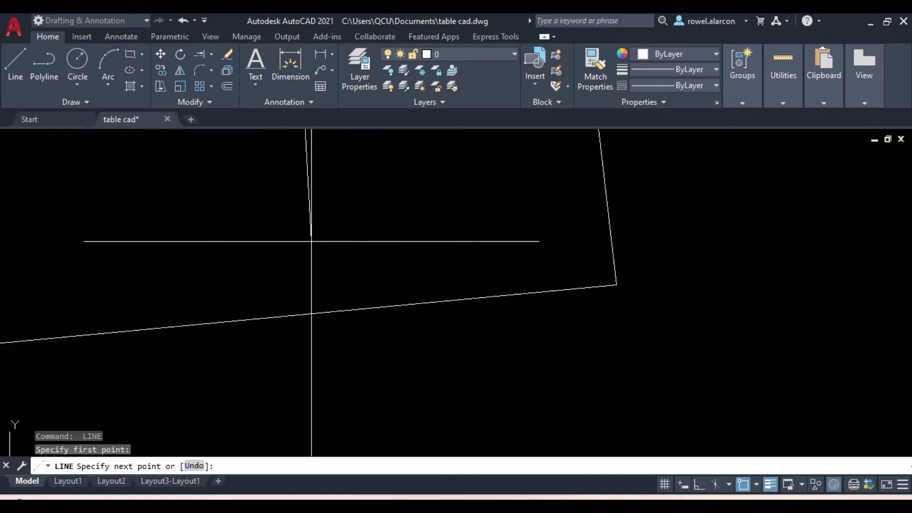
key("Escape")
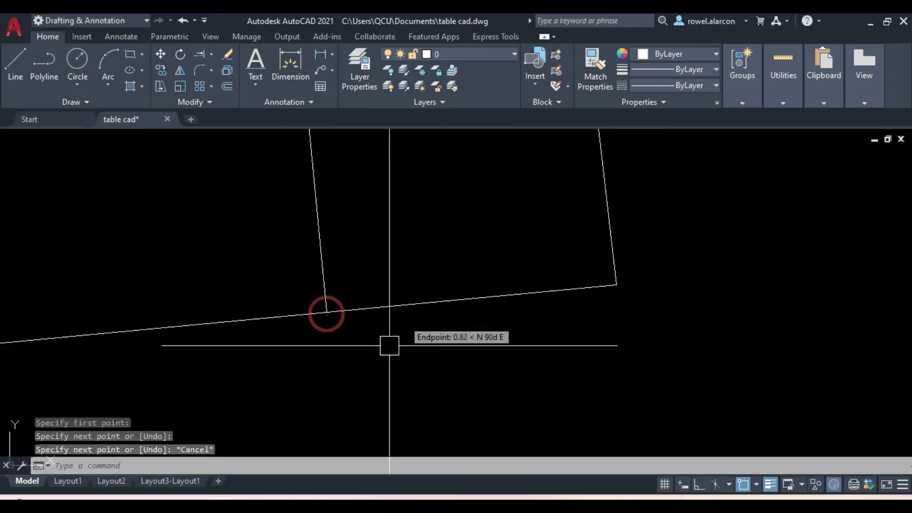
key("Escape")
scroll(475, 397, "down", 3)
middle_click_drag(513, 342, 535, 366)
scroll(635, 254, "down", 3)
middle_click_drag(635, 255, 611, 274)
scroll(608, 276, "up", 2)
Trim the outer outline piece above the lot's top boundary line
type("t")
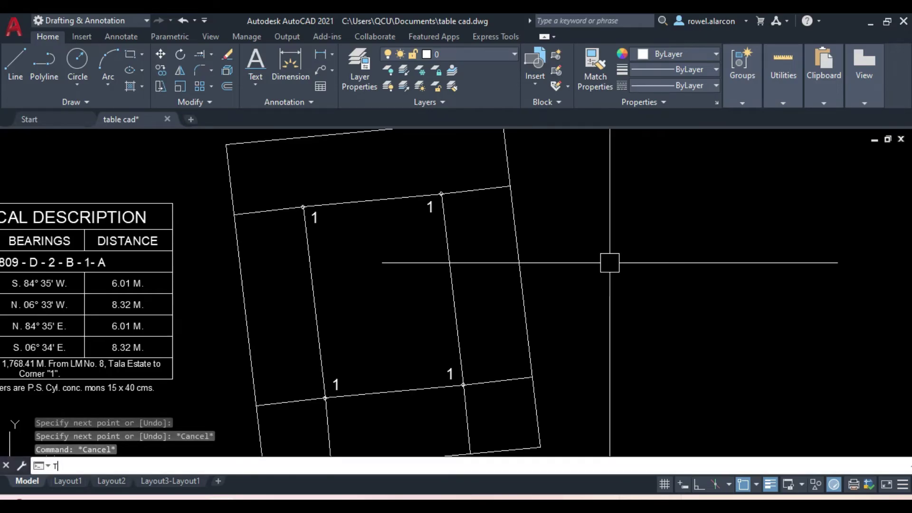
type("r")
key("Return")
middle_click_drag(614, 243, 653, 309)
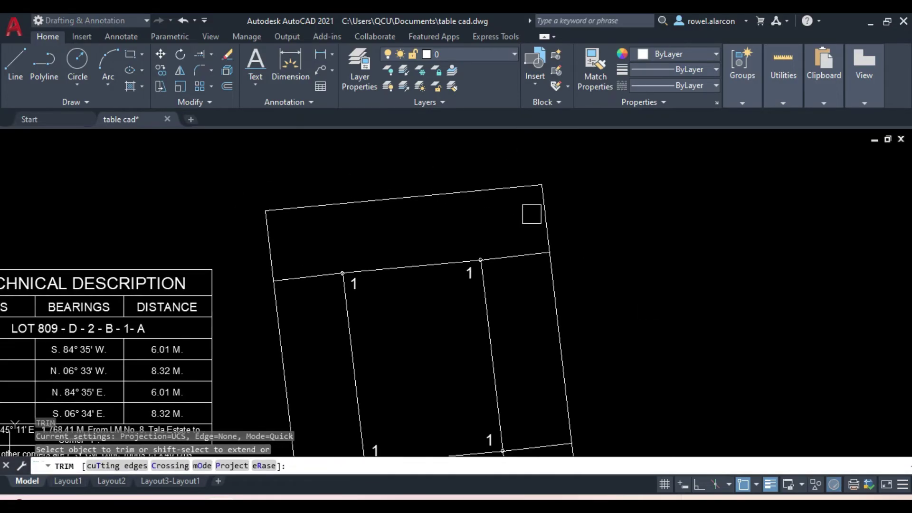
left_click(547, 212)
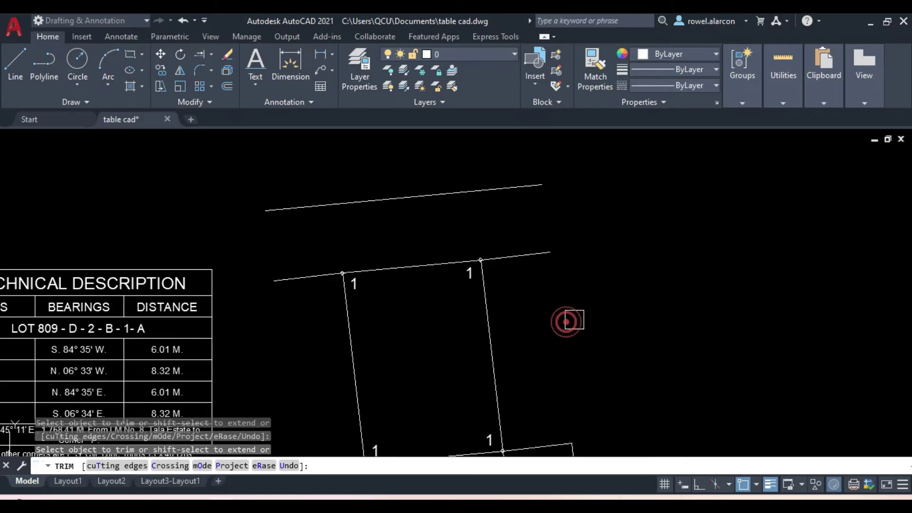
Trim the extra bottom and side edges off the three lower rectangles, then open Layer Properties
middle_click_drag(604, 309, 627, 145)
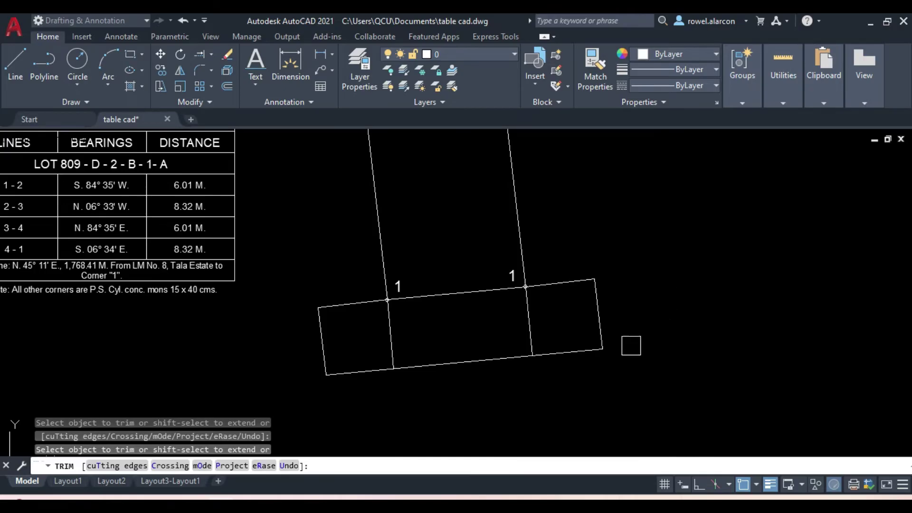
left_click(589, 352)
left_click(603, 332)
left_click(489, 360)
left_click(358, 370)
left_click(323, 358)
middle_click_drag(630, 346, 640, 447)
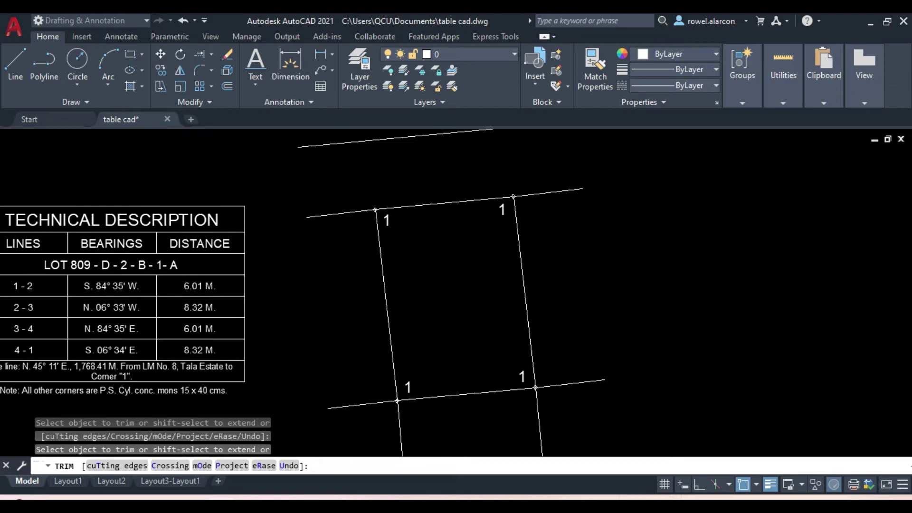
mouse_move(663, 329)
middle_mouse_down()
mouse_move(677, 336)
mouse_move(712, 276)
middle_mouse_up()
key("Escape")
key("Escape")
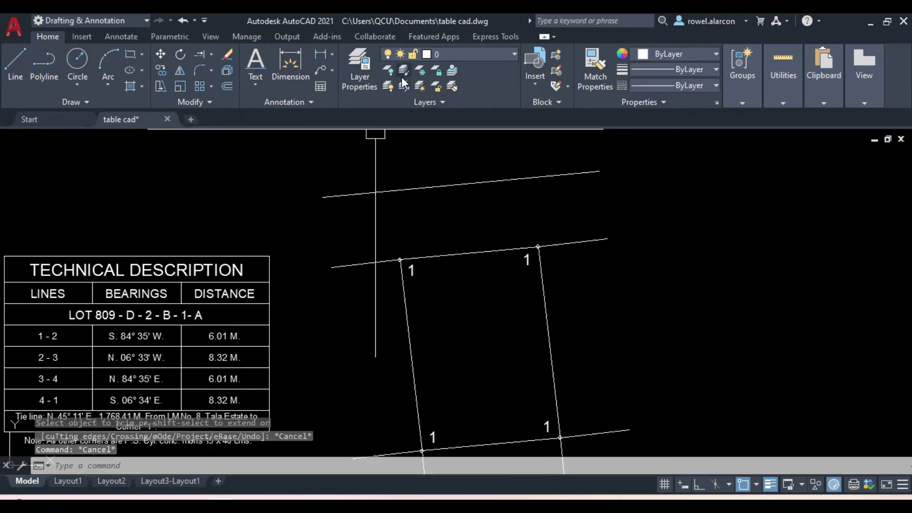
left_click(365, 76)
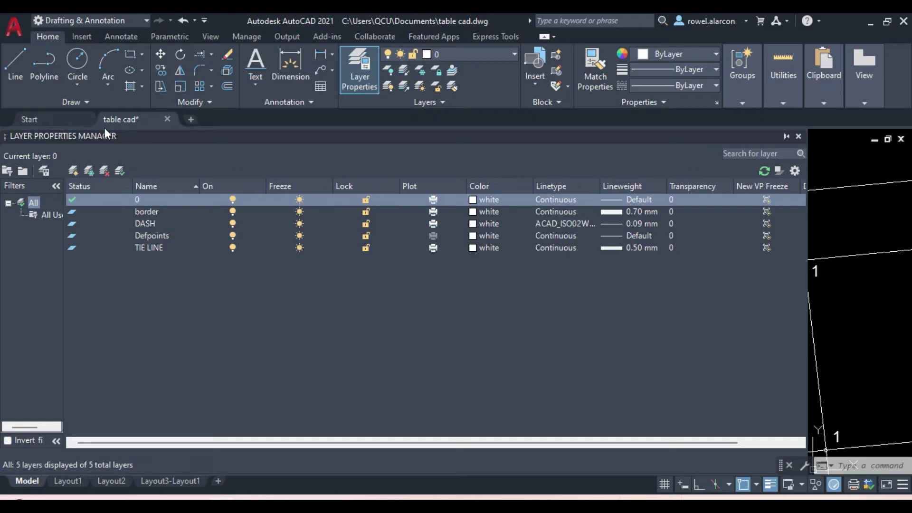
Close the layer manager and move the lot boundary outline onto the TIE LINE layer
key("Escape")
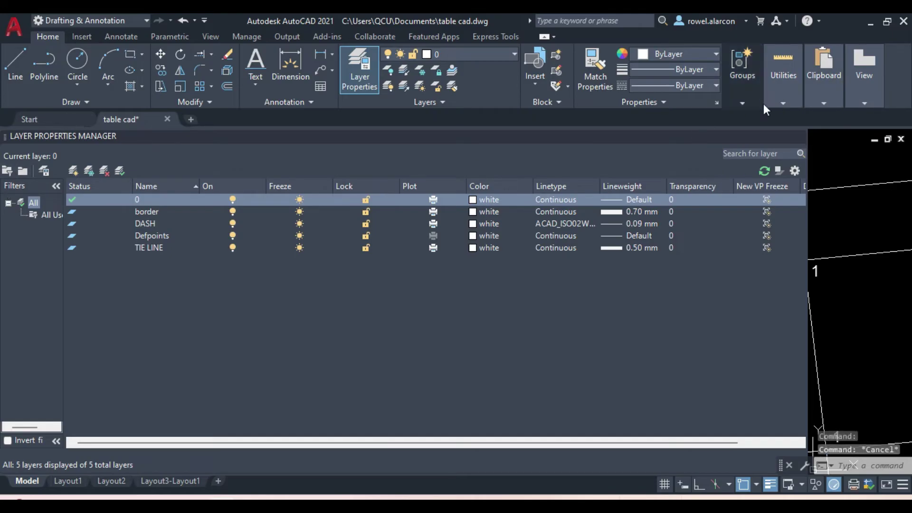
left_click(797, 136)
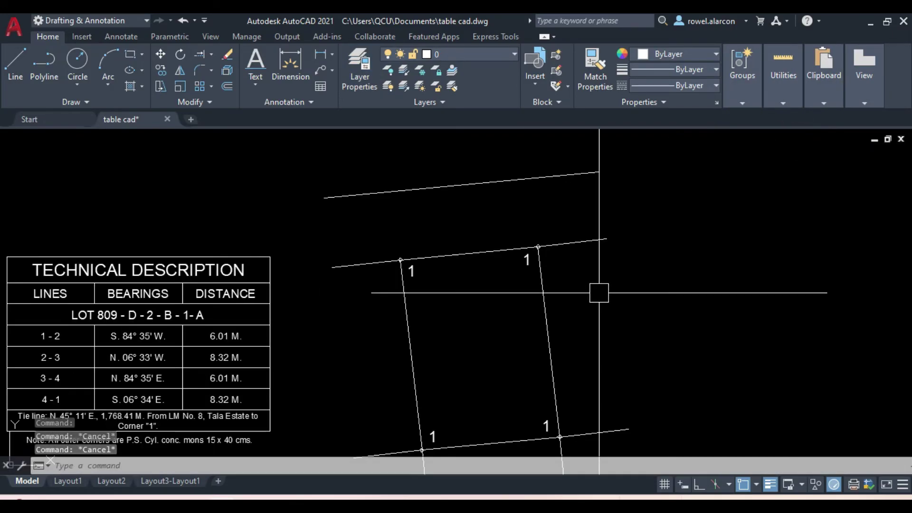
left_click(485, 259)
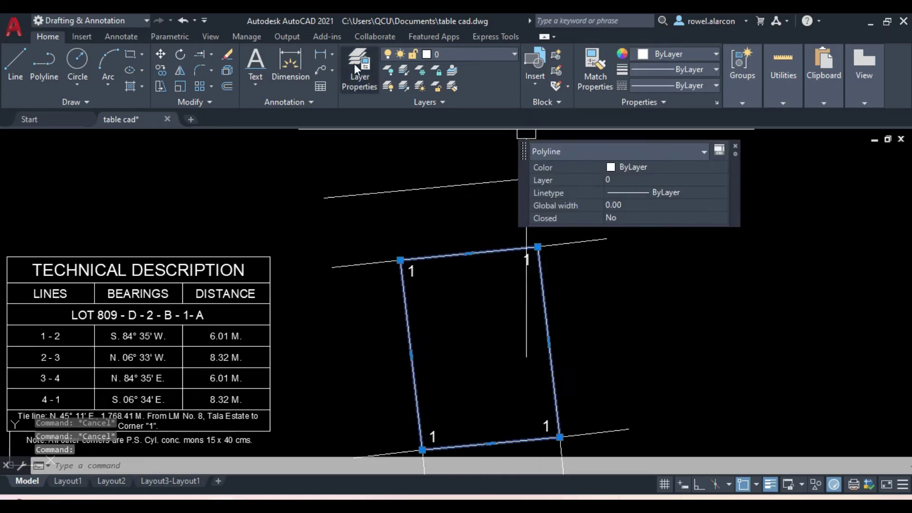
left_click(510, 47)
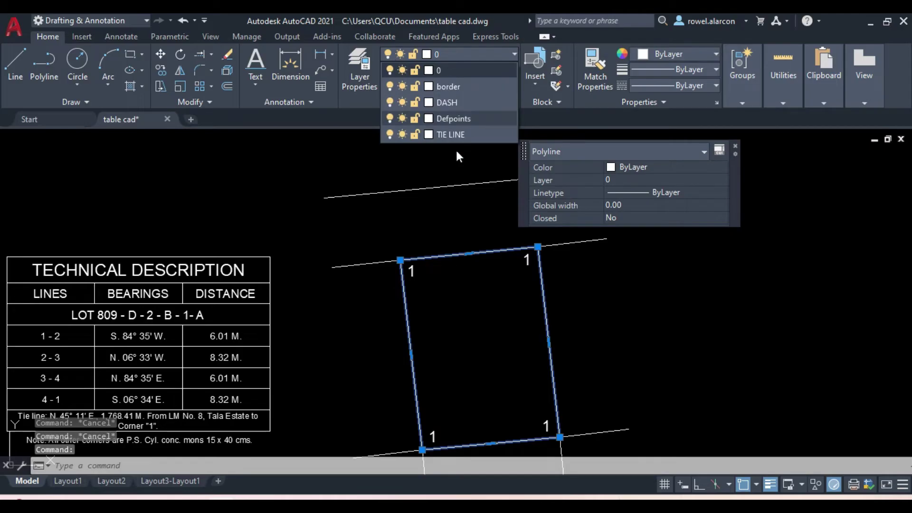
left_click(452, 126)
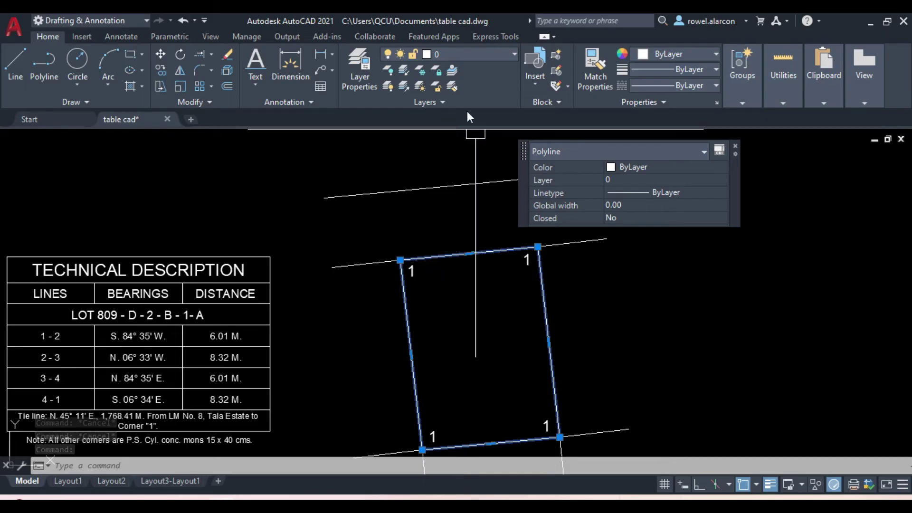
left_click(474, 52)
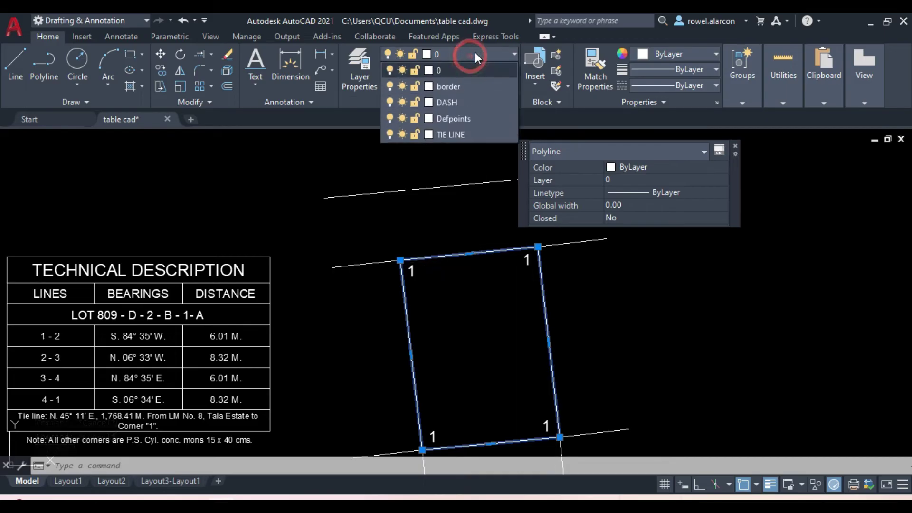
left_click(446, 134)
key("Escape")
key("Escape")
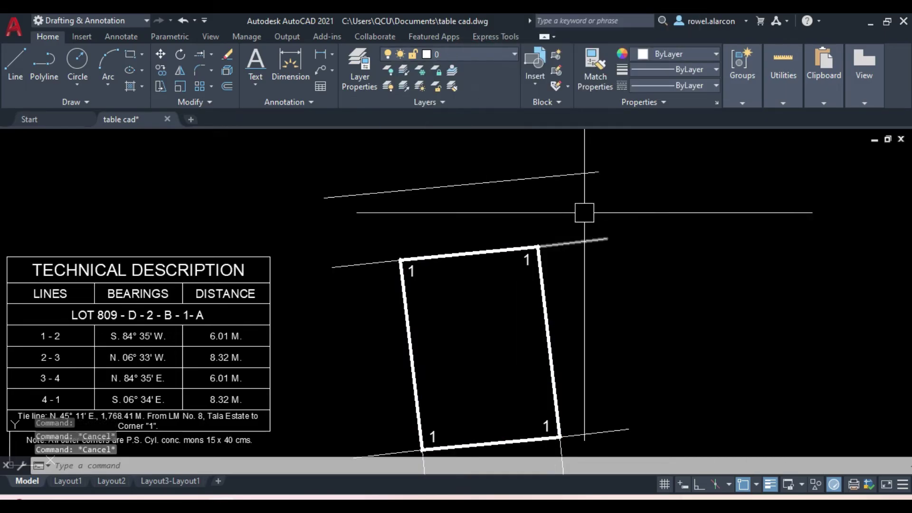
Select the top adjoining line and the six boundary extension lines around the lot
left_click(540, 172)
left_click(586, 241)
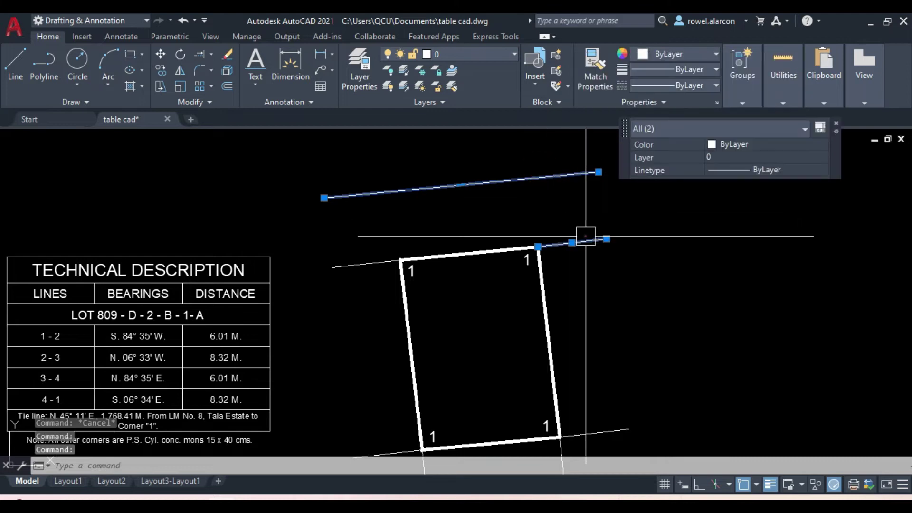
left_click(361, 261)
left_click(607, 429)
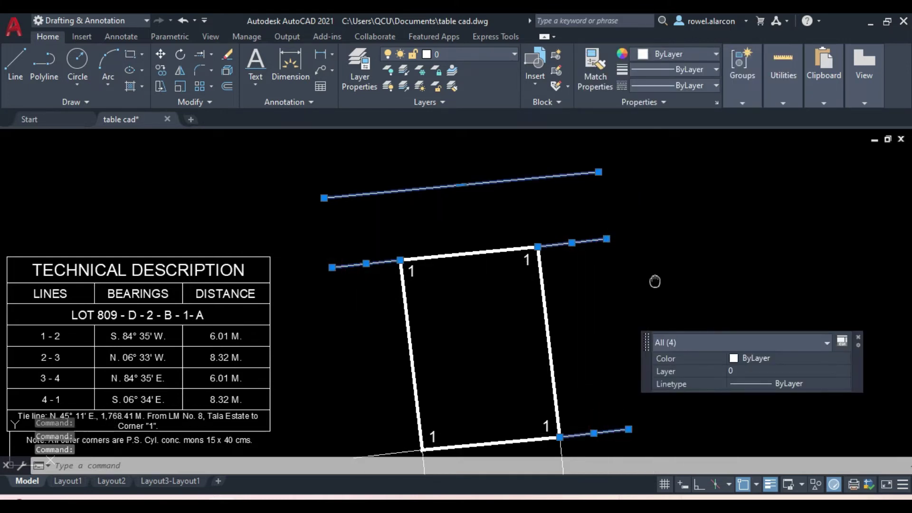
middle_click_drag(563, 448, 610, 340)
left_click(611, 369)
left_click(472, 376)
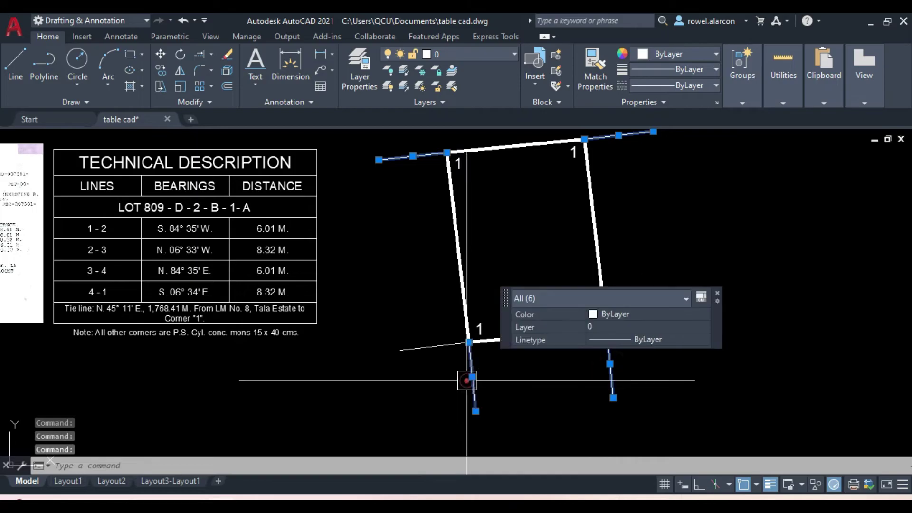
left_click(444, 352)
Move the selected adjoining and extension lines onto the DASH layer
middle_click_drag(407, 238, 376, 372)
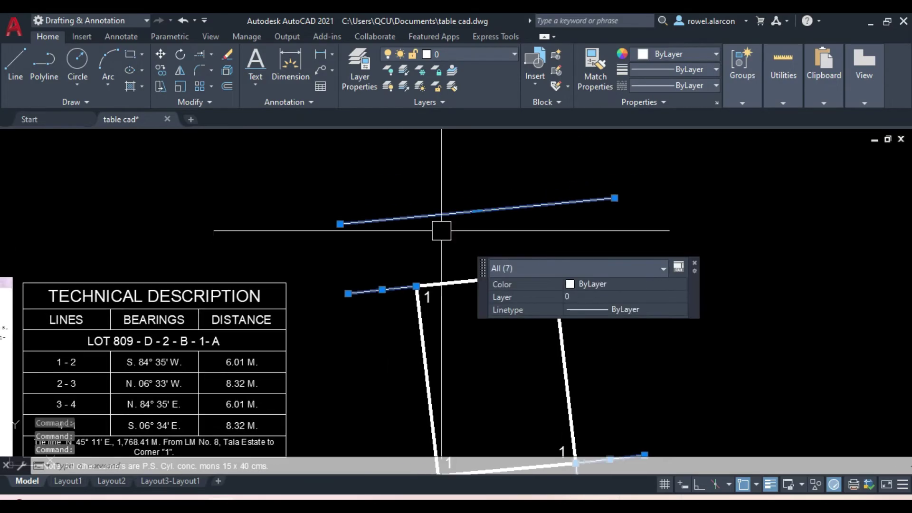
left_click(508, 52)
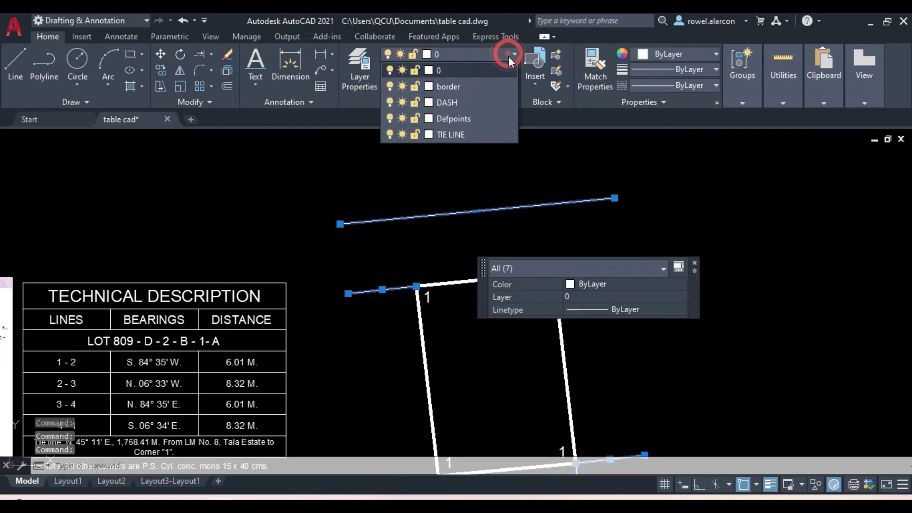
left_click(451, 105)
key("Escape")
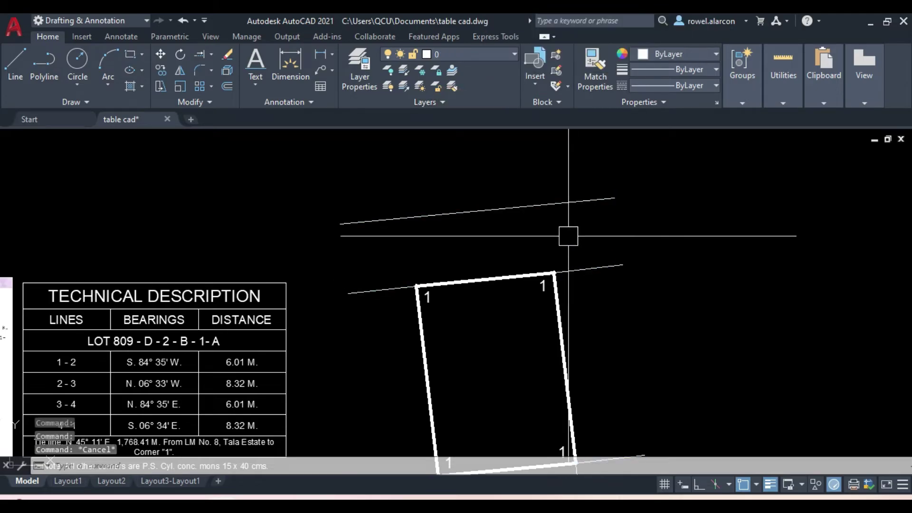
Give the top adjoining line a linetype scale of 0.08 in its Properties
scroll(528, 180, "down", 2)
left_click(529, 179)
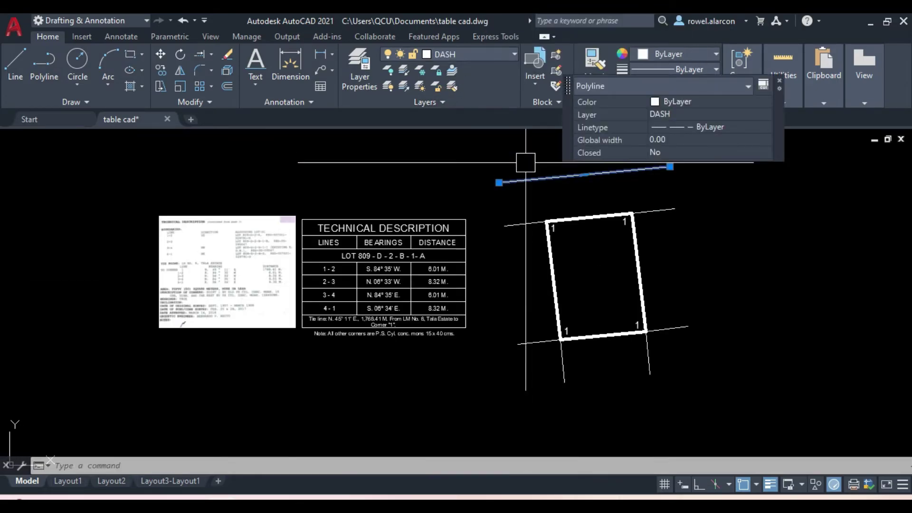
right_click(523, 175)
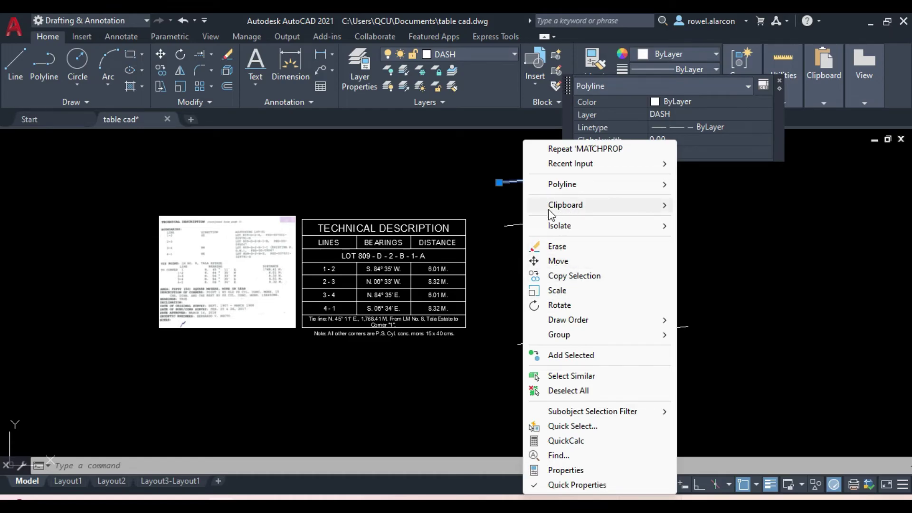
left_click(582, 470)
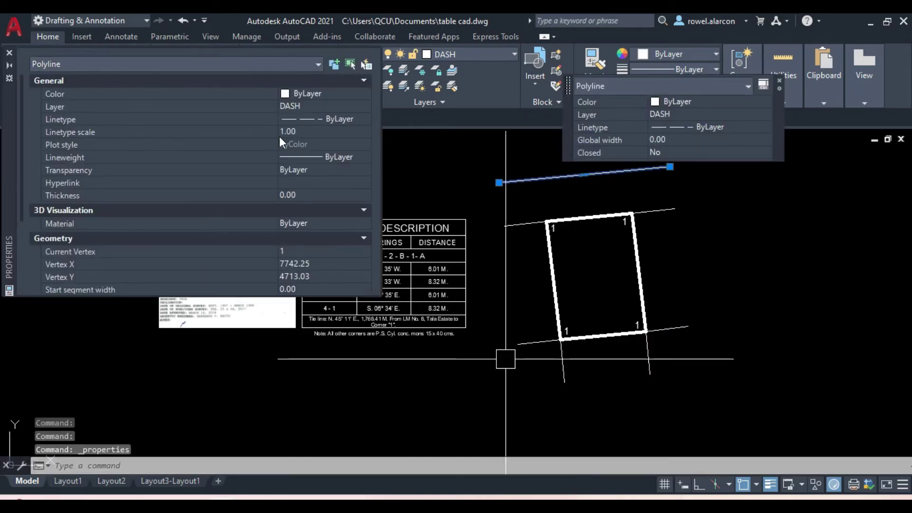
left_click(295, 131)
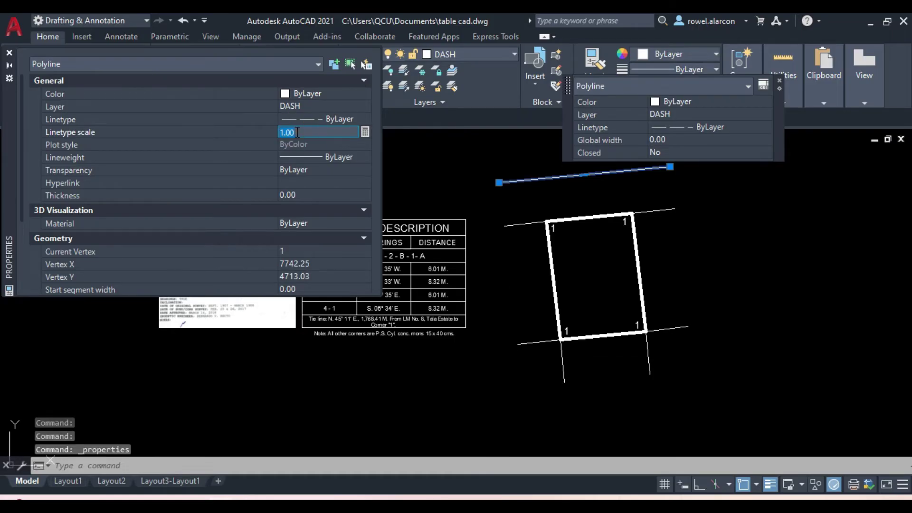
type("0")
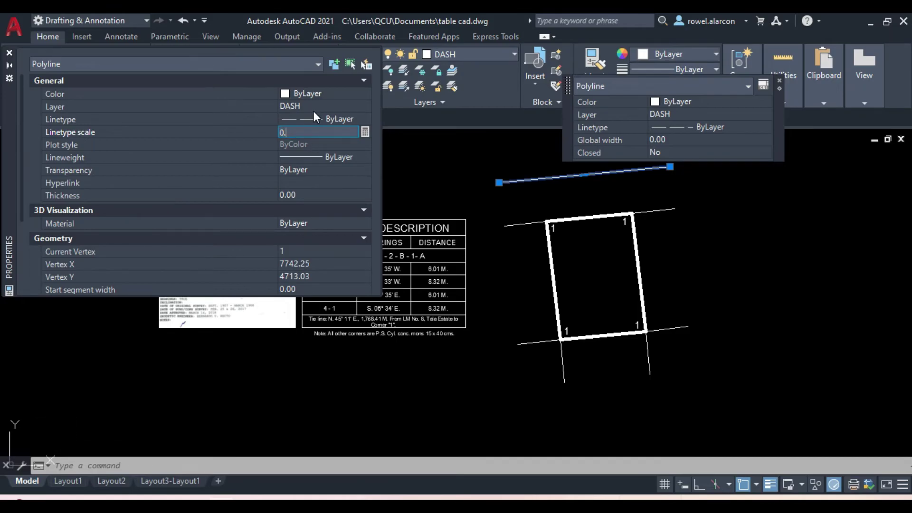
type("08")
key("Return")
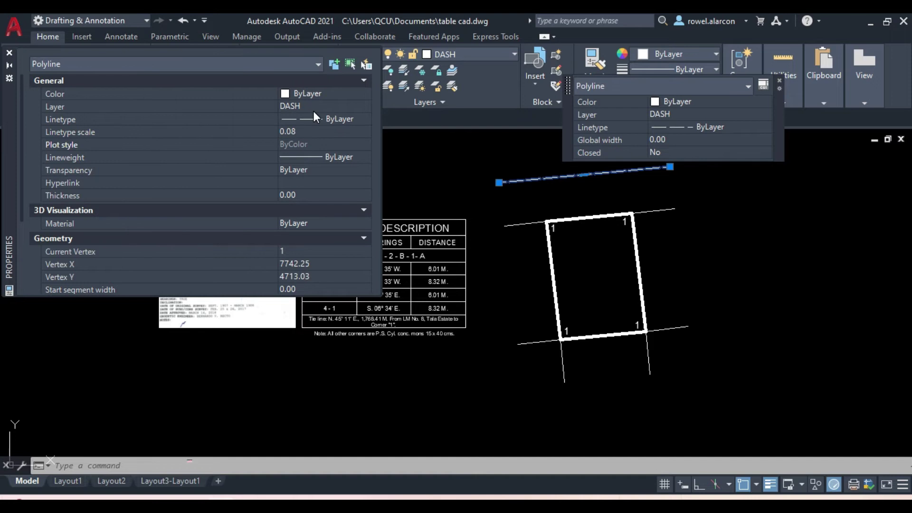
Match the dashed top line's properties onto the top-right adjoining line and two right-side extensions
left_click(8, 54)
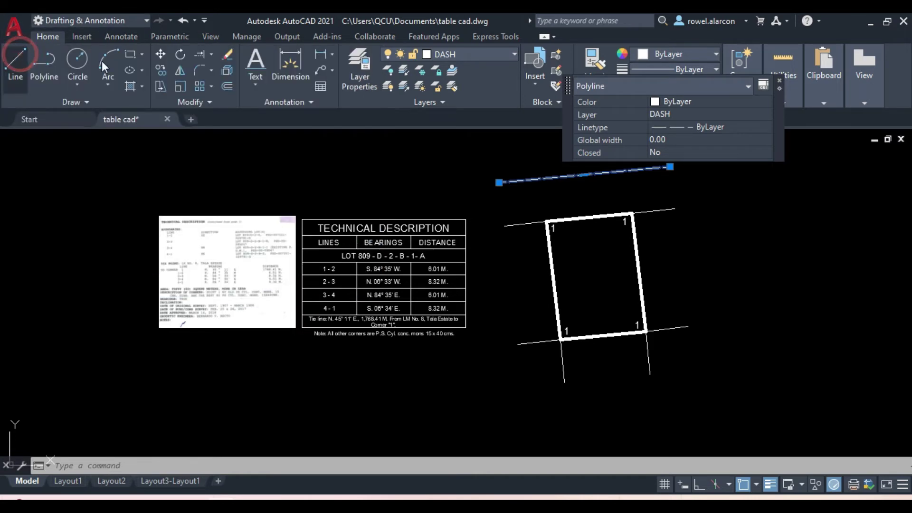
key("Escape")
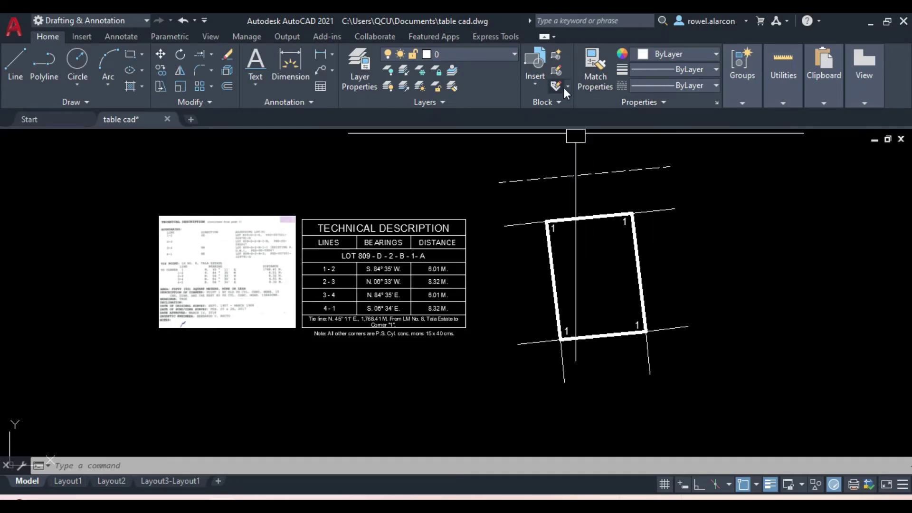
left_click(594, 67)
left_click(524, 176)
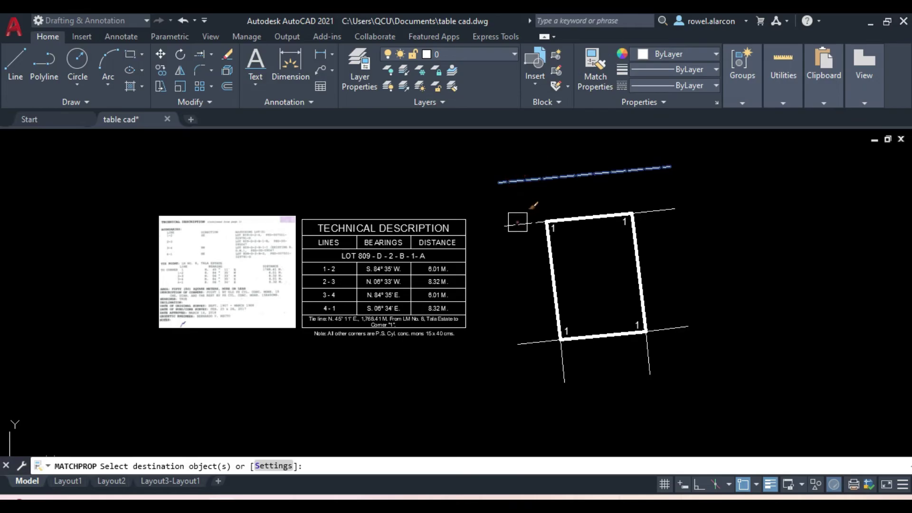
left_click(672, 208)
left_click(687, 329)
left_click(649, 372)
scroll(689, 248, "up", 4)
key("Return")
scroll(522, 285, "down", 2)
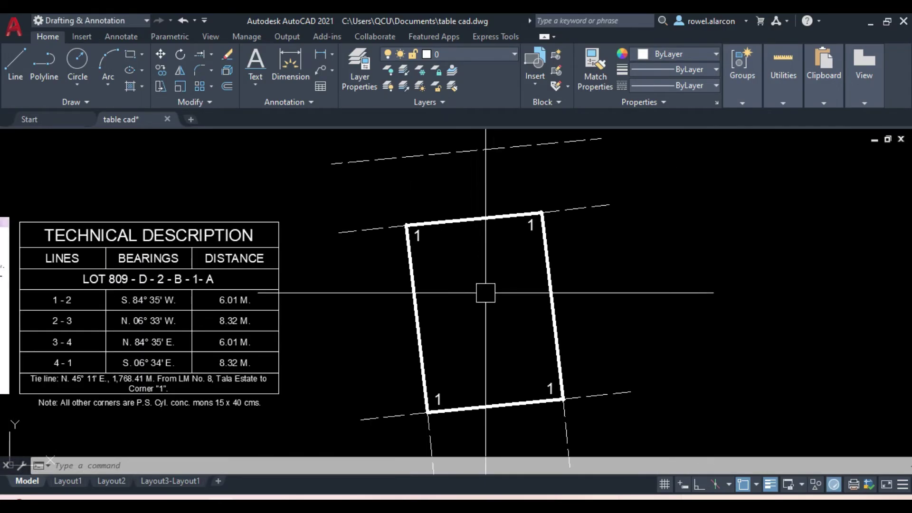
scroll(487, 320, "up", 4)
Change the lower-left corner number to 2
left_click(427, 394)
double_click(429, 394)
key("BackSpace")
type("2")
left_click(470, 321)
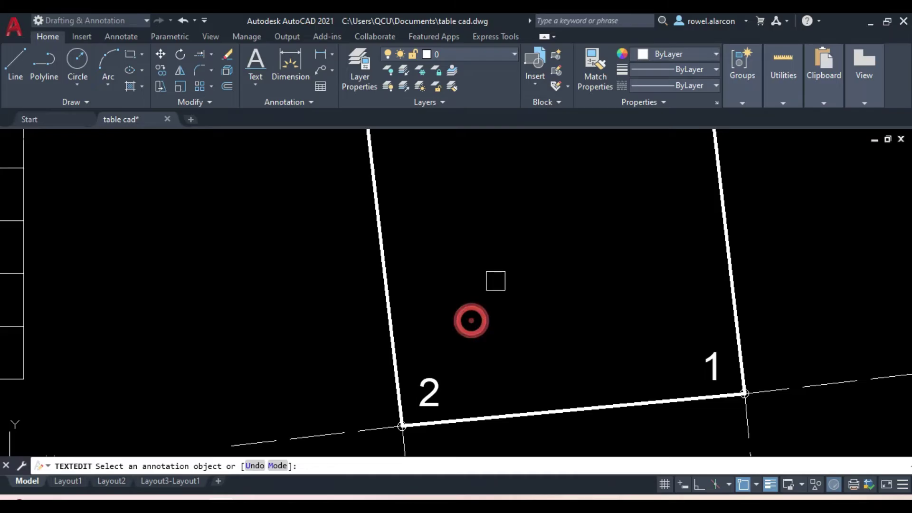
Change the upper-left corner number to 3
middle_click_drag(495, 280, 530, 322)
middle_click_drag(432, 273, 446, 322)
scroll(396, 249, "up", 5)
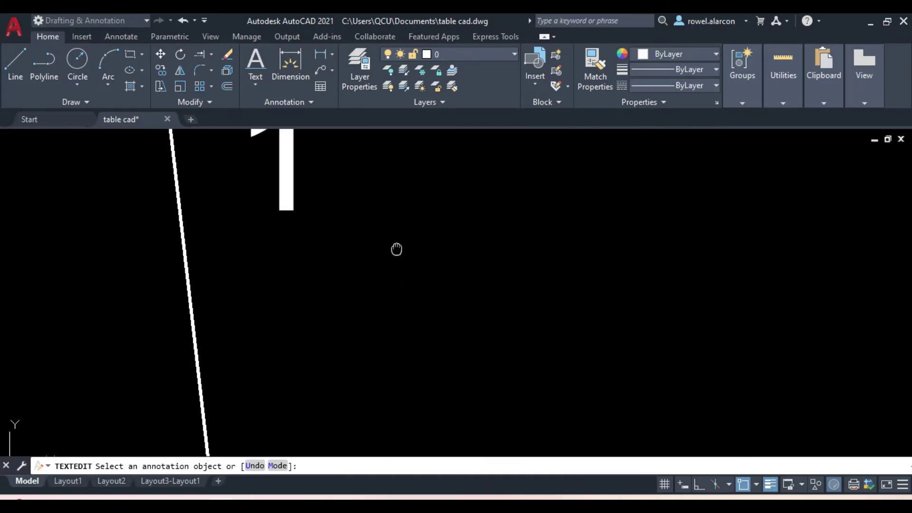
middle_click_drag(396, 249, 387, 305)
left_click(397, 308)
double_click(413, 304)
key("BackSpace")
type("3")
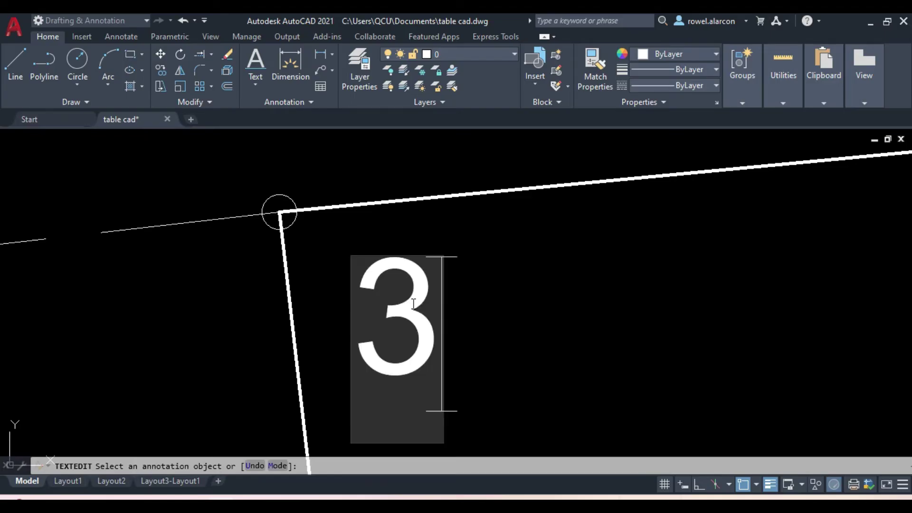
left_click(634, 309)
Change the top-right corner label from 1 to 4 and zoom out to the lot and table
middle_click_drag(633, 309, 387, 279)
scroll(386, 279, "down", 4)
middle_click_drag(572, 282, 539, 292)
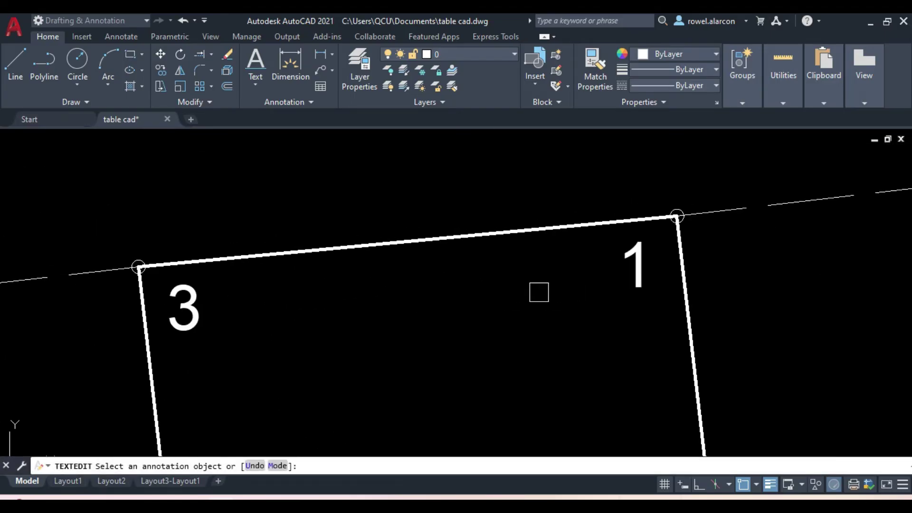
left_click(626, 263)
left_click(639, 263)
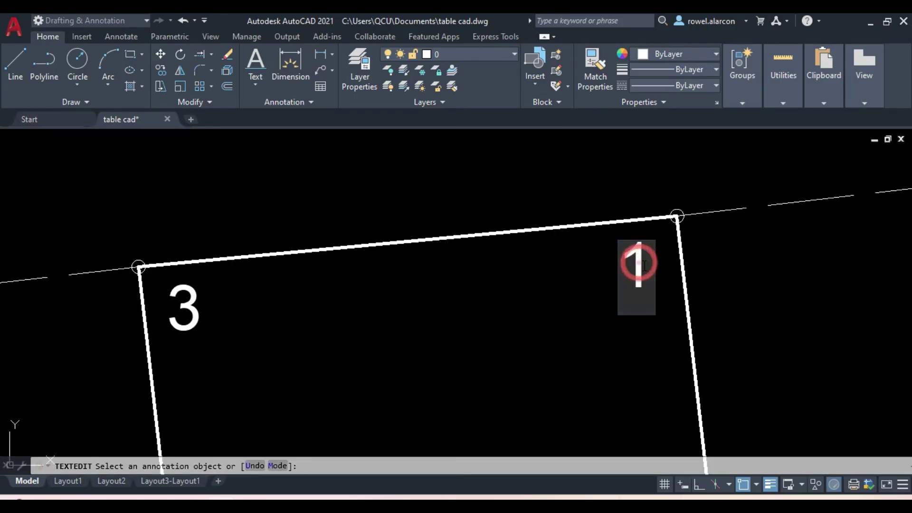
key("BackSpace")
type("4")
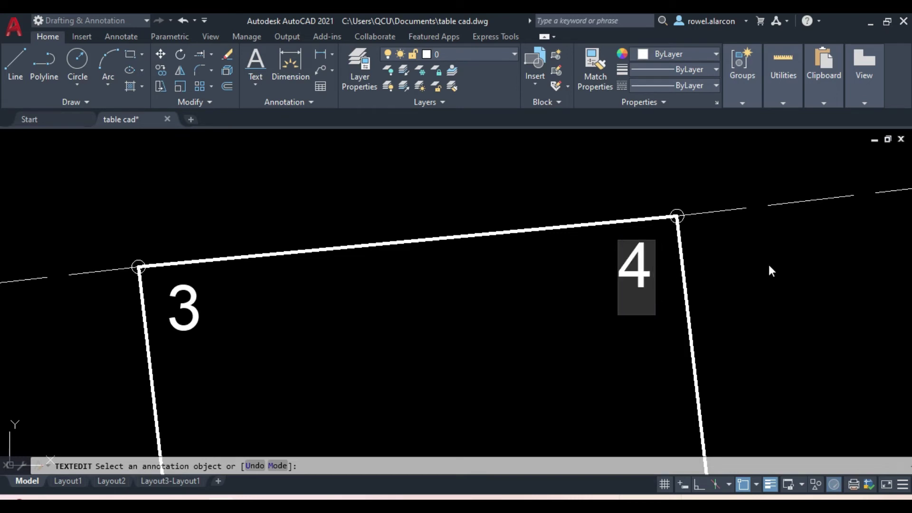
left_click(772, 266)
middle_click_drag(769, 270, 782, 193)
scroll(786, 204, "down", 5)
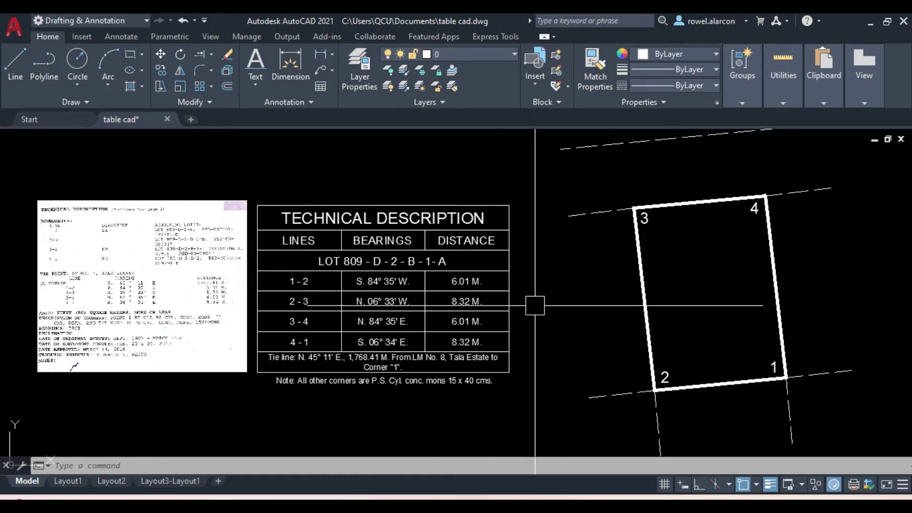
middle_click_drag(534, 305, 682, 315)
Copy the LOT 809 - D - 2 - B - 1- A title from the table to just above the reference scan
scroll(381, 226, "up", 4)
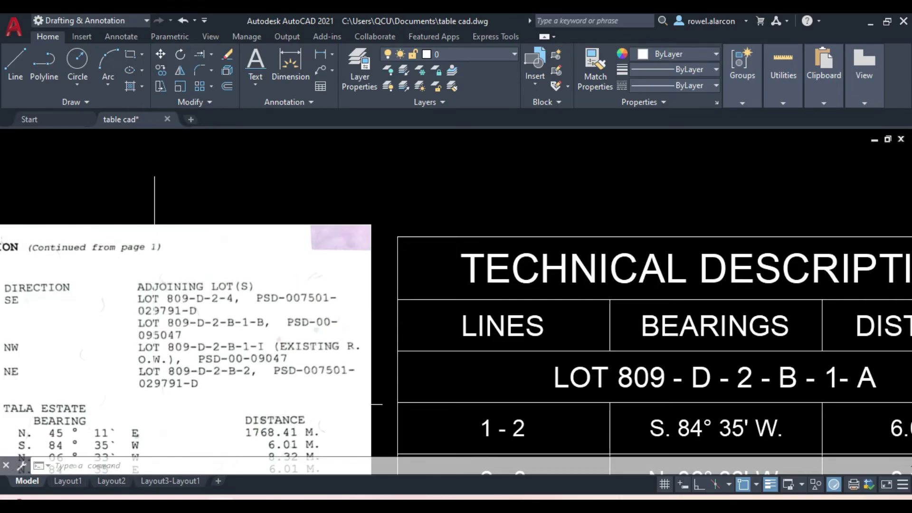
middle_click_drag(267, 199, 427, 171)
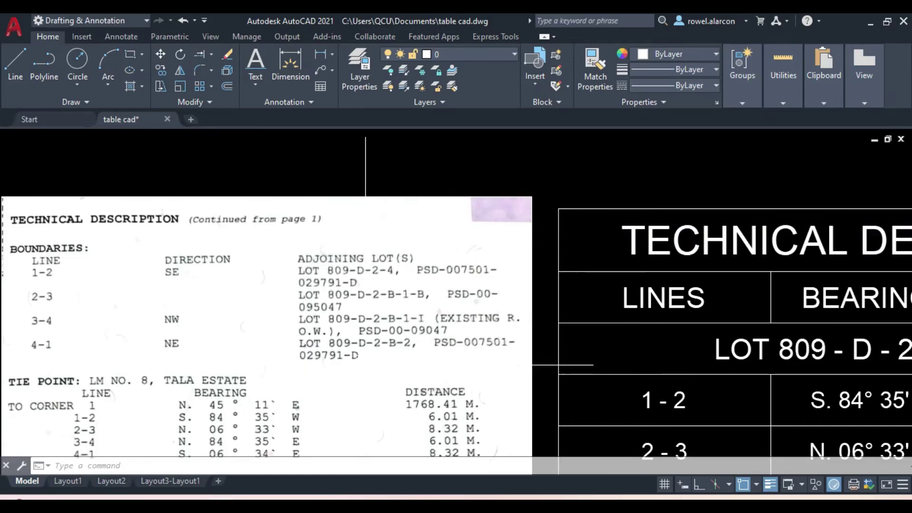
left_click(735, 356)
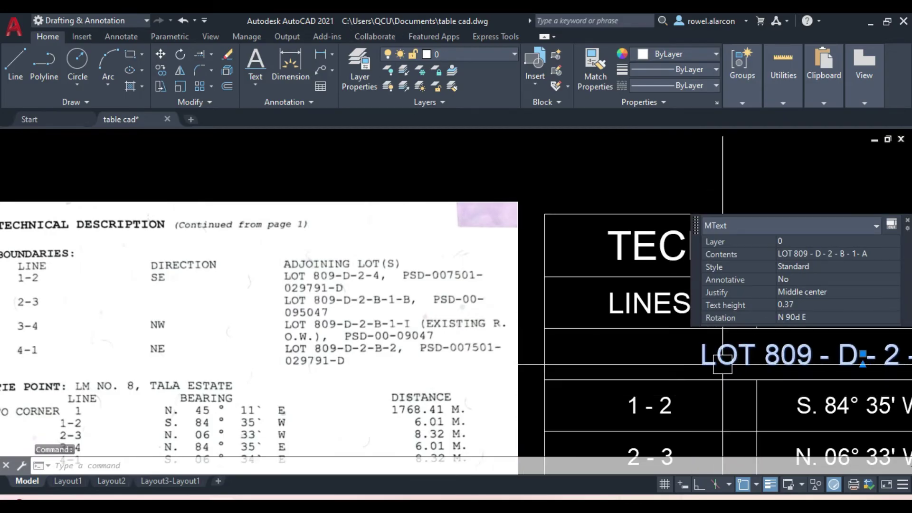
key("Escape")
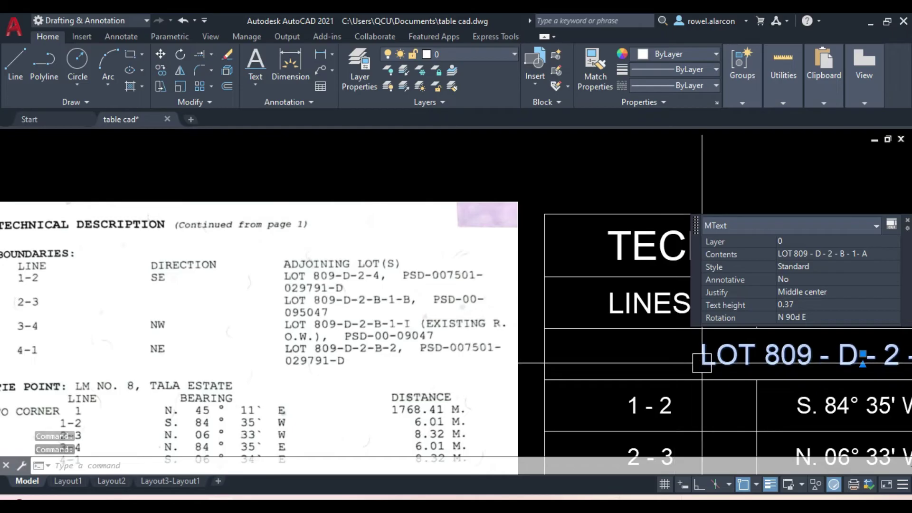
left_click(701, 362)
left_click(161, 70)
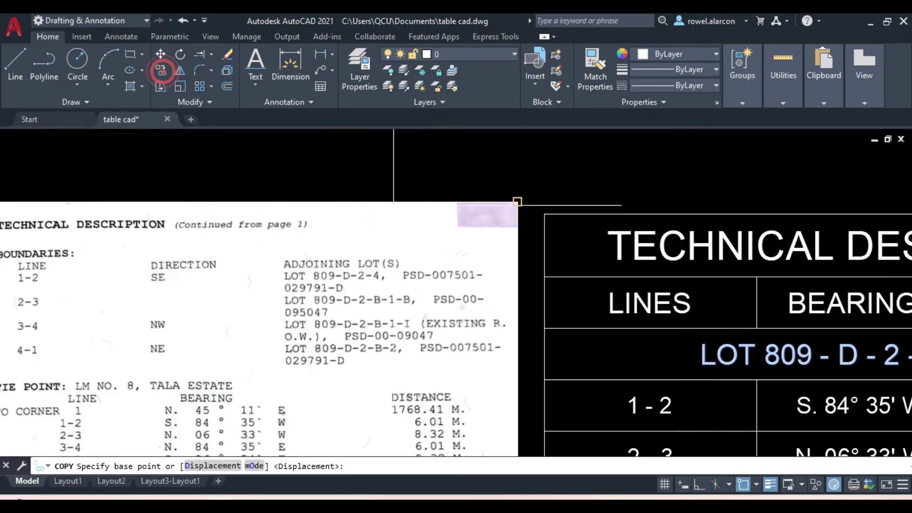
left_click(696, 355)
middle_click_drag(183, 148, 397, 193)
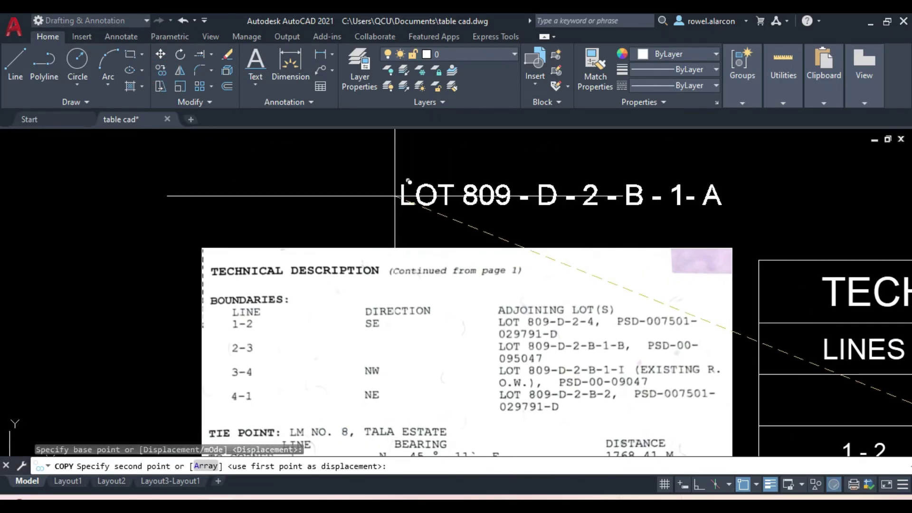
left_click(333, 185)
key("Escape")
Set the copied title's text height to 0.35
left_click(493, 185)
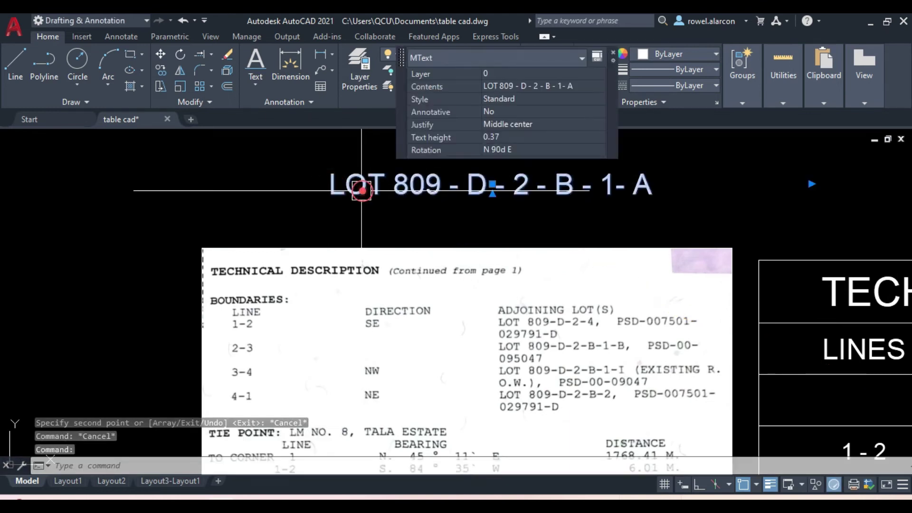
left_click(513, 137)
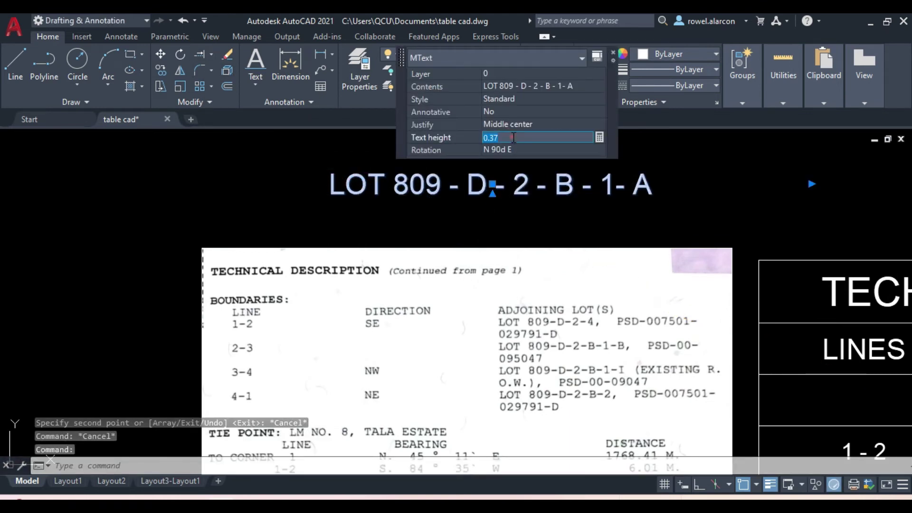
type("0.35")
key("Tab")
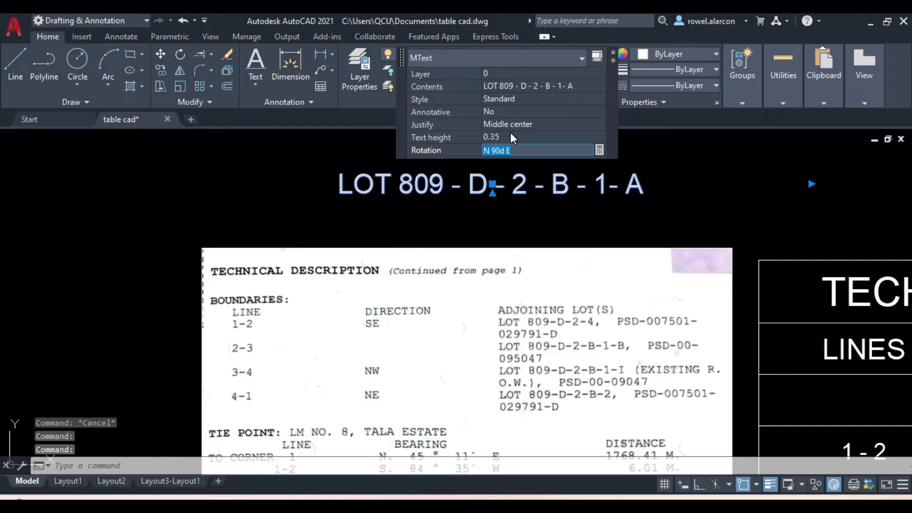
left_click(643, 244)
key("Escape")
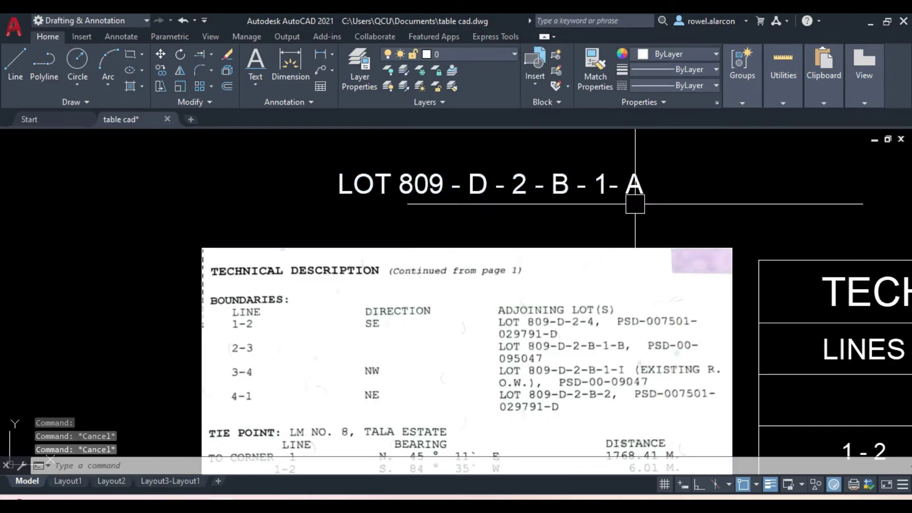
double_click(594, 184)
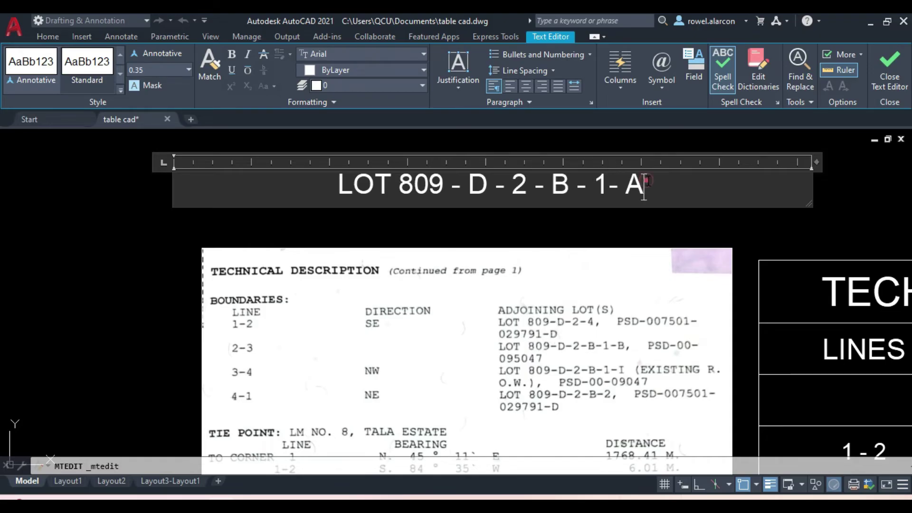
key("BackSpace")
key("BackSpace")
key("BackSpace")
key("BackSpace")
key("BackSpace")
key("BackSpace")
key("BackSpace")
key("BackSpace")
type("4, PSD")
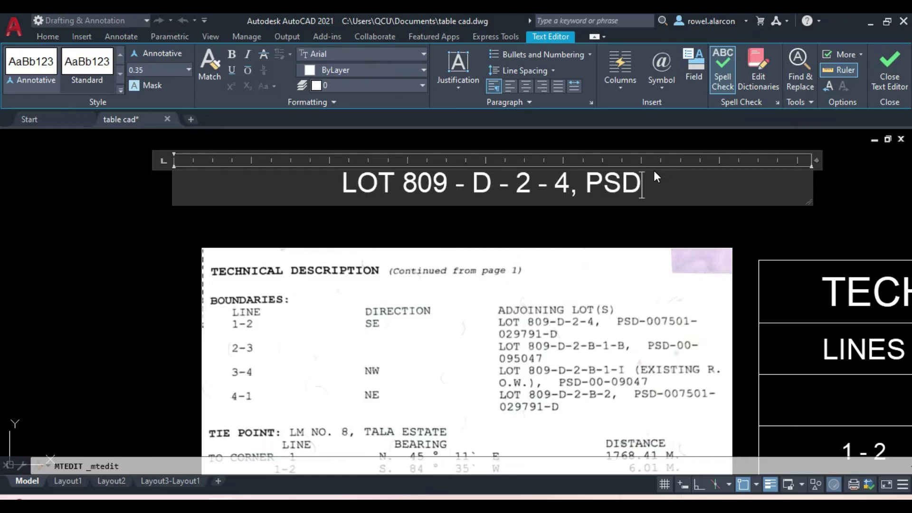
type(" - 00")
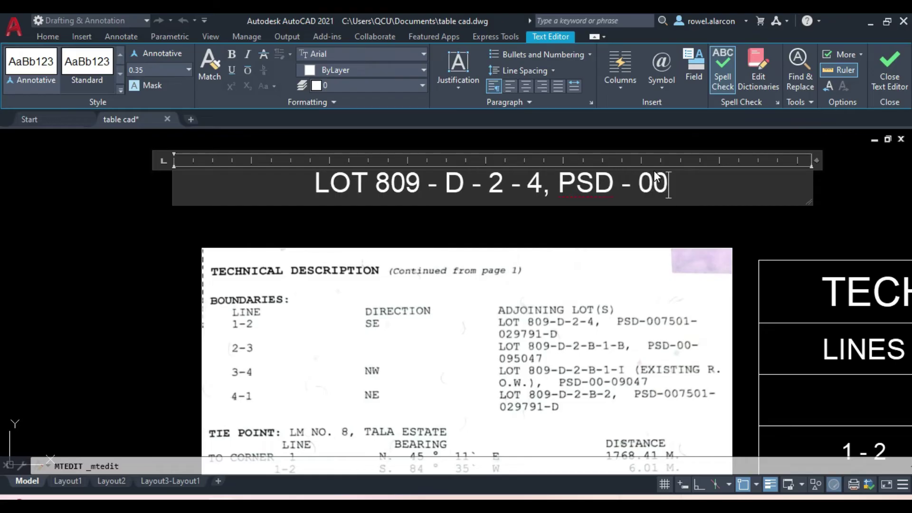
type("7501-")
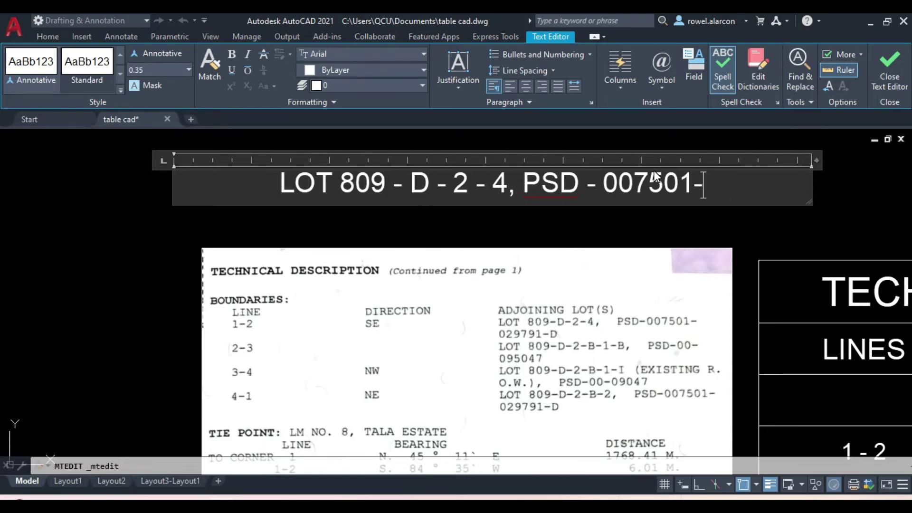
type(" 02")
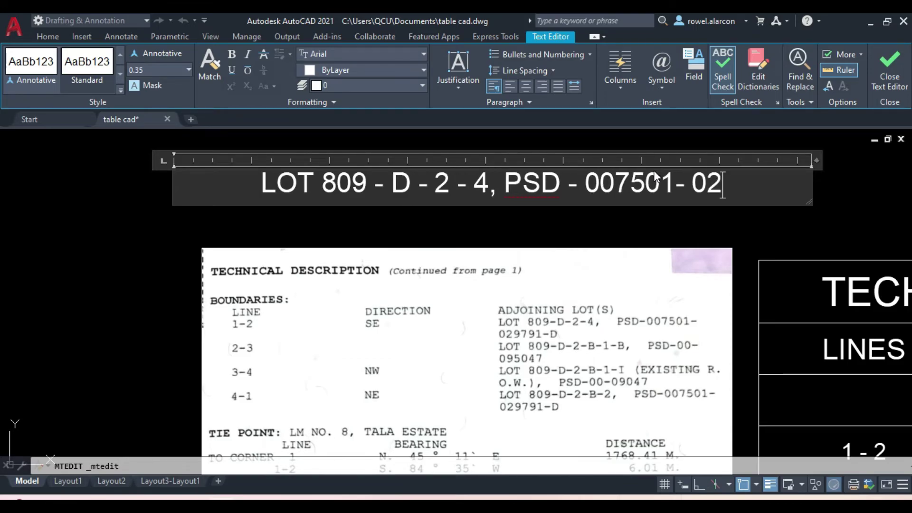
type("9")
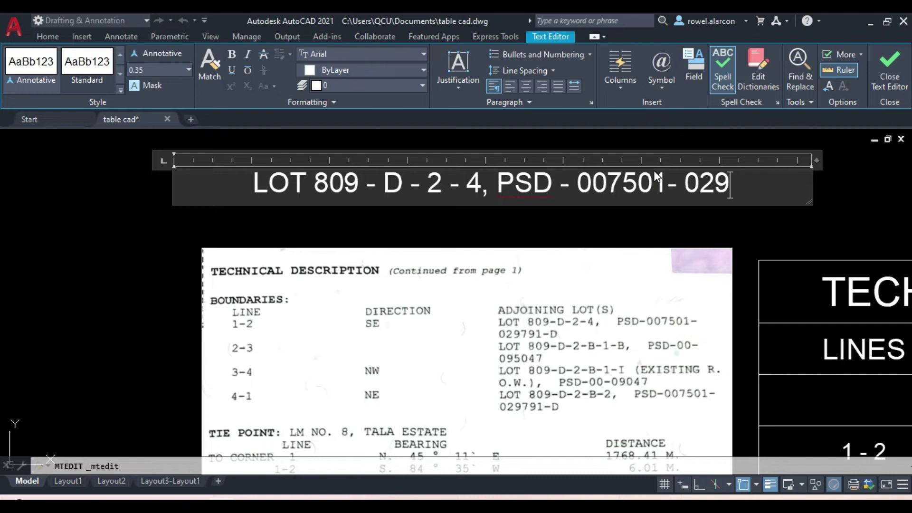
type("791")
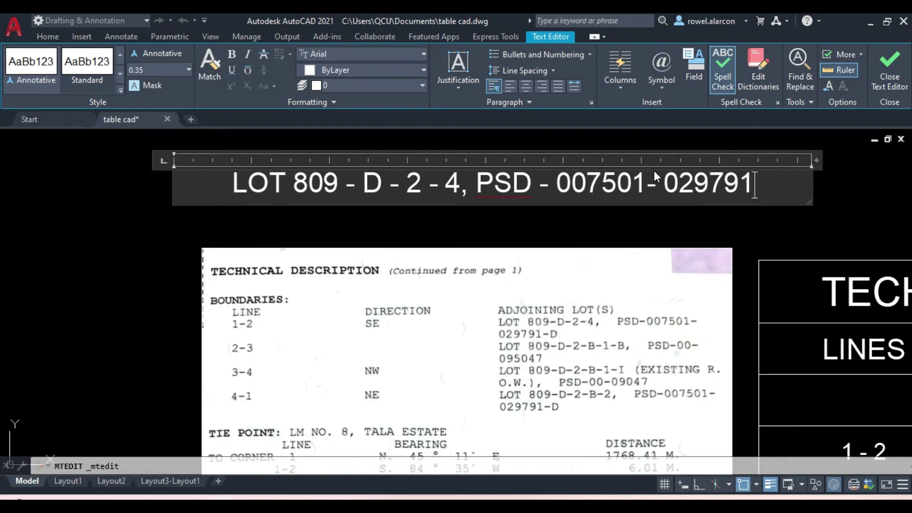
type(" - D")
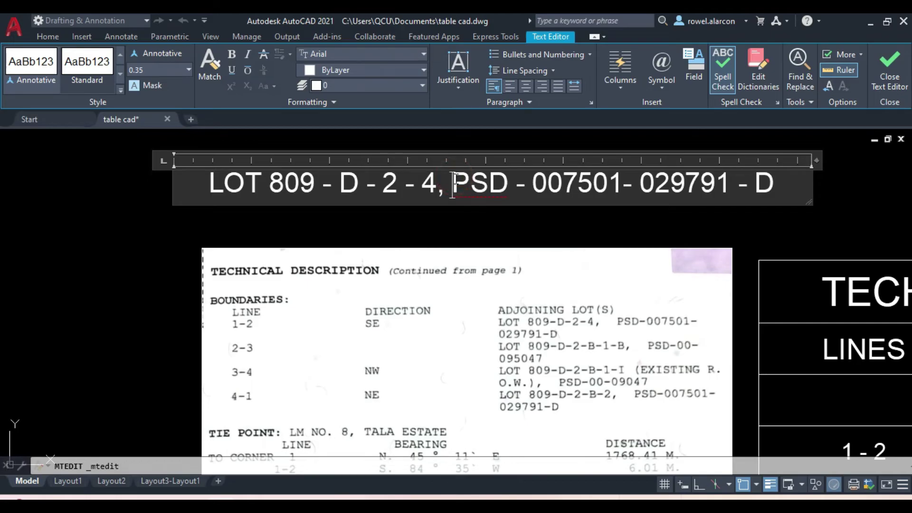
key("Return")
key("Escape")
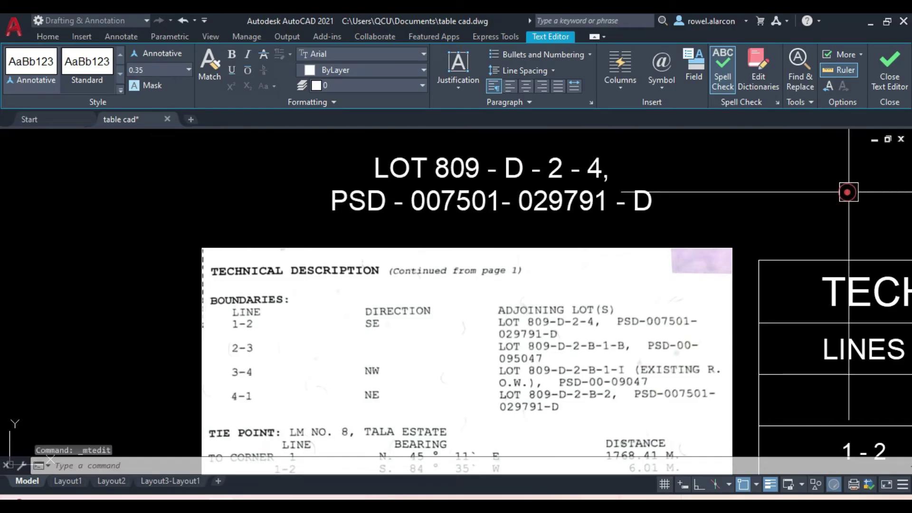
Place a spare copy of the LOT 809 - D - 2 - 4 label to the upper left
left_click(803, 193)
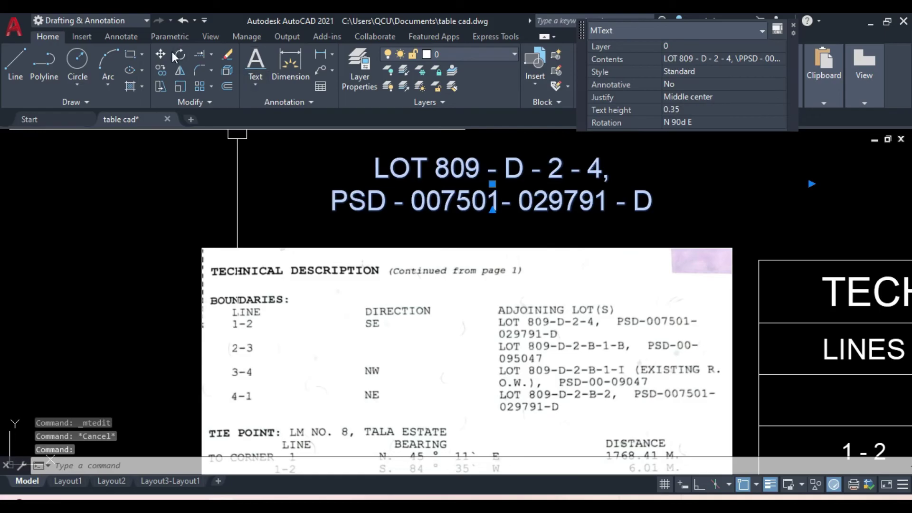
left_click(160, 71)
left_click(374, 176)
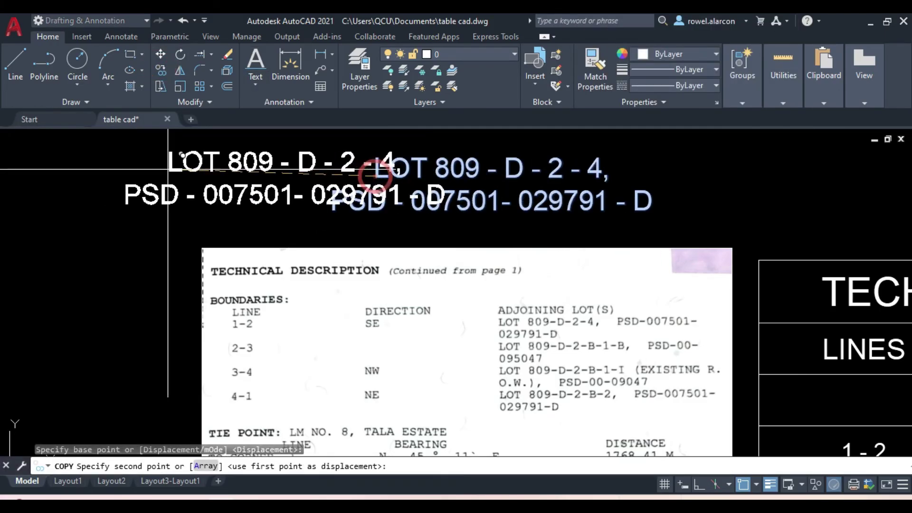
left_click(56, 147)
key("Escape")
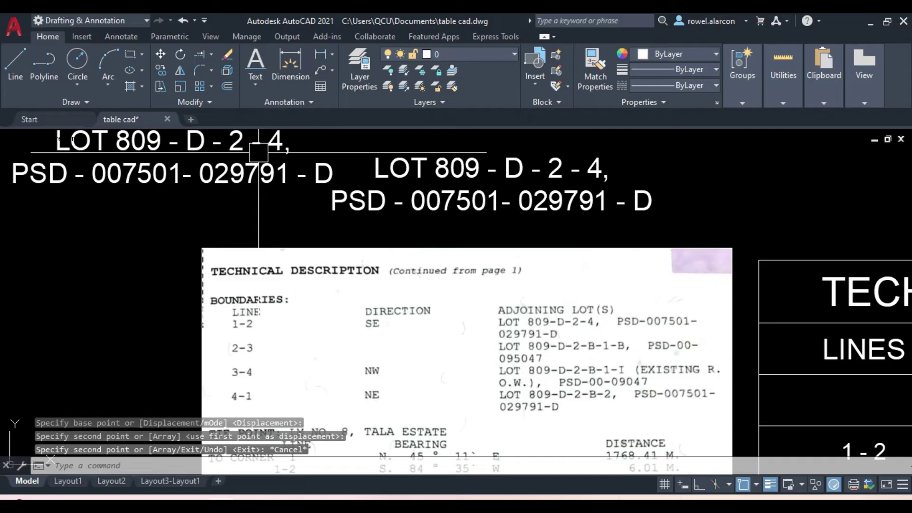
Move the original label to just below the lot's boundary between corners 1 and 2
left_click(379, 167)
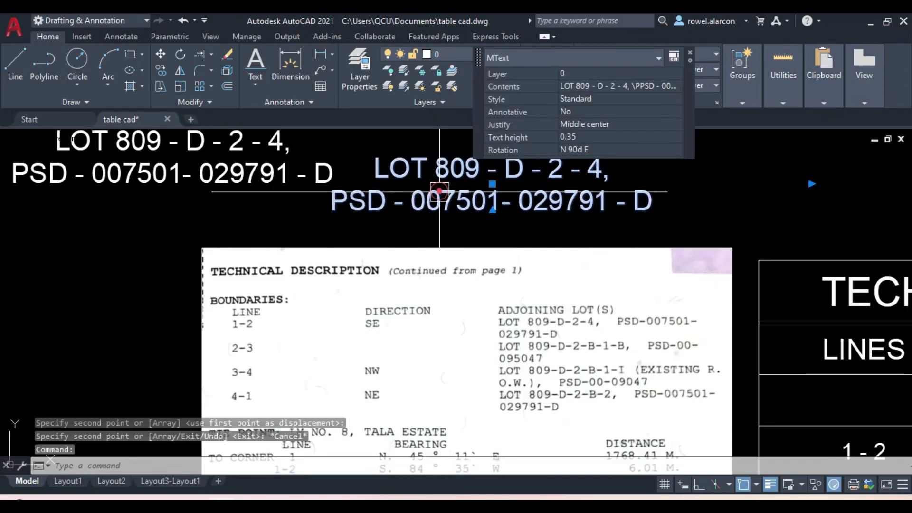
left_click(160, 54)
left_click(437, 150)
scroll(456, 285, "down", 3)
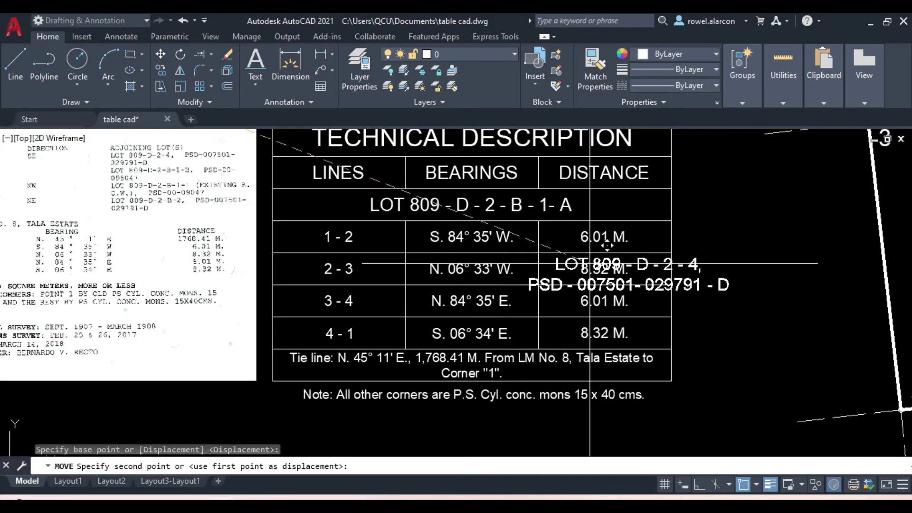
middle_click_drag(779, 285, 446, 275)
scroll(364, 229, "up", 3)
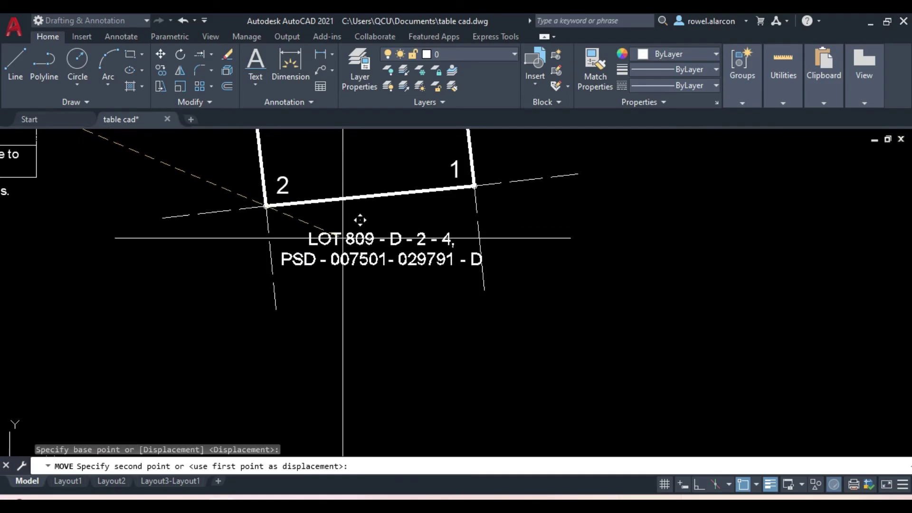
left_click(339, 242)
key("Escape")
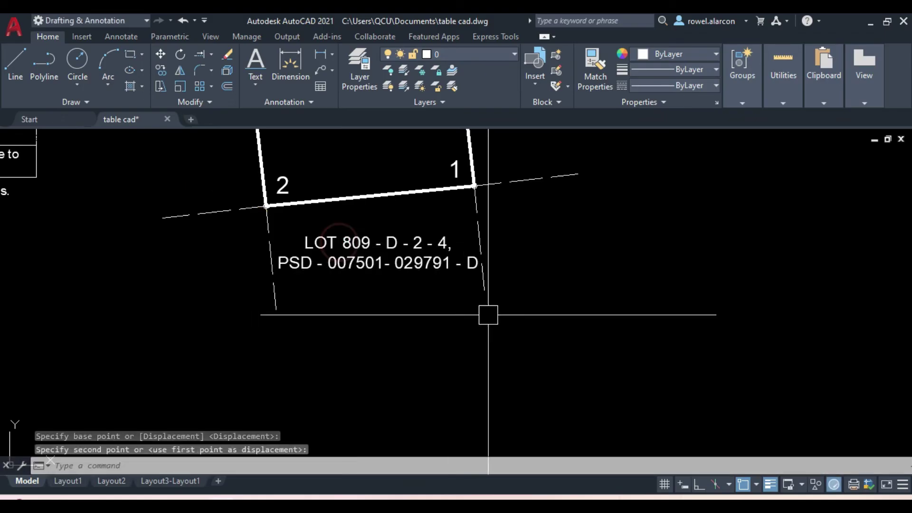
middle_click_drag(447, 223, 619, 358)
scroll(594, 332, "down", 3)
Change the spare label's lot number to LOT 809 - D - 2 - B - 1 - B
scroll(261, 190, "up", 1)
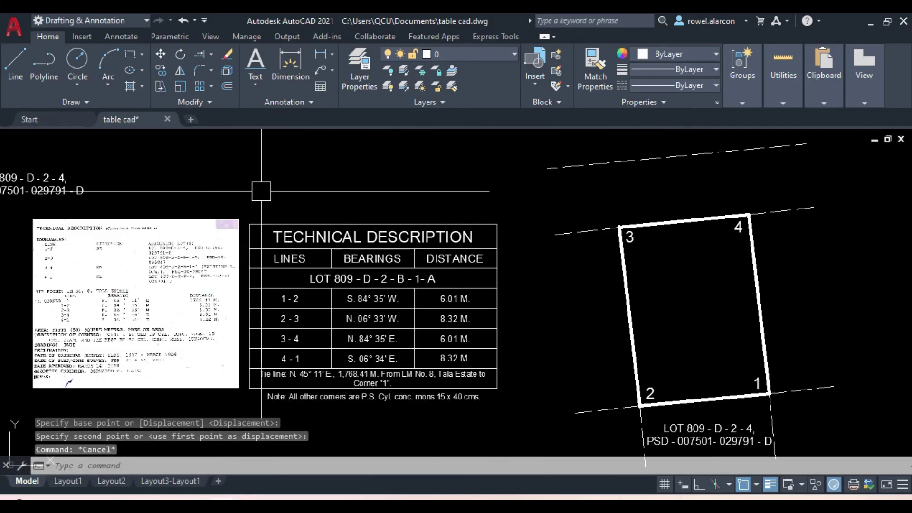
scroll(209, 188, "up", 2)
middle_click_drag(210, 187, 611, 285)
scroll(409, 217, "up", 1)
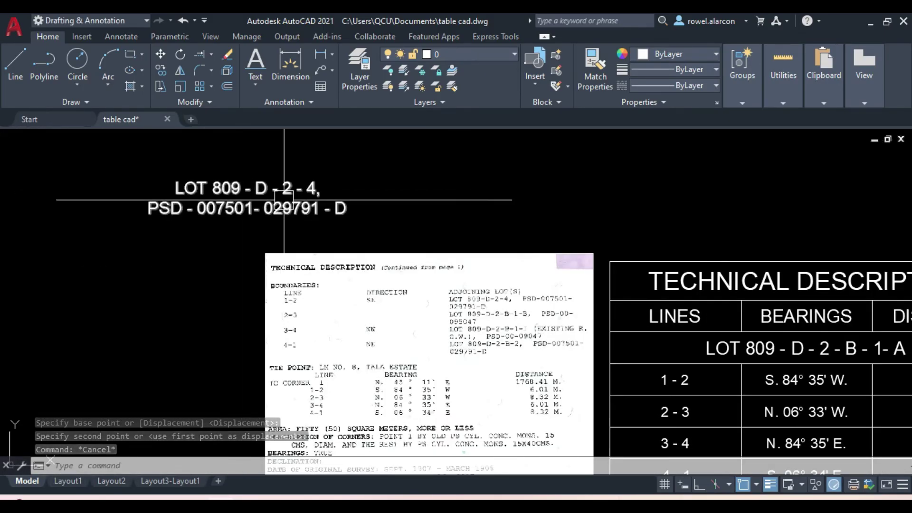
scroll(430, 214, "up", 2)
middle_click_drag(433, 214, 531, 232)
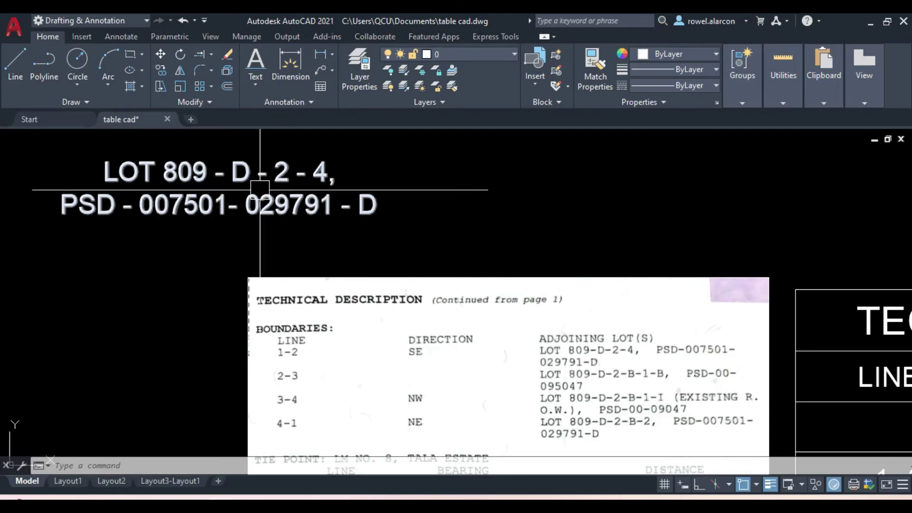
double_click(279, 179)
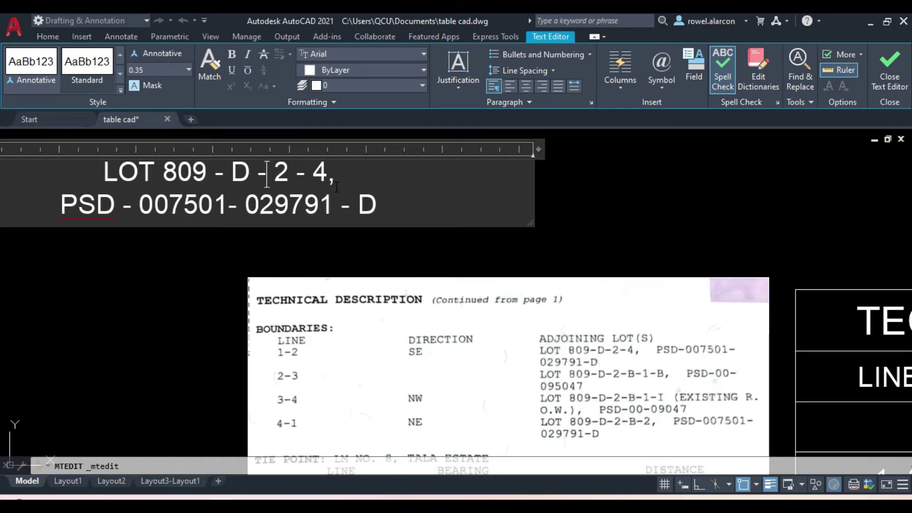
left_click(328, 172)
key("BackSpace")
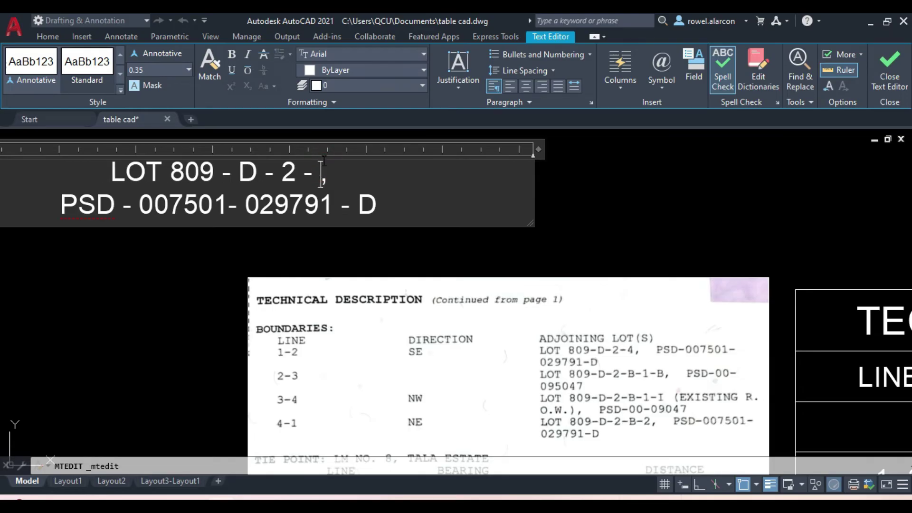
type("B")
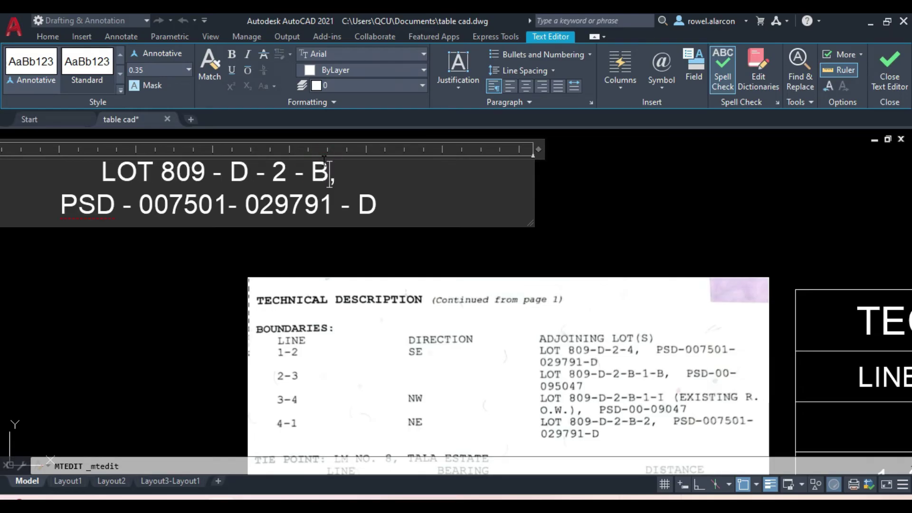
type(" - 1 - ")
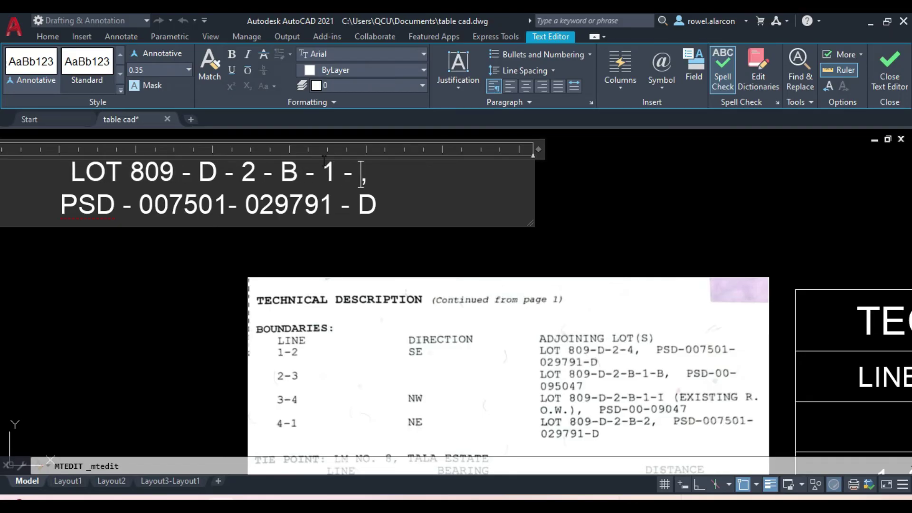
type("B")
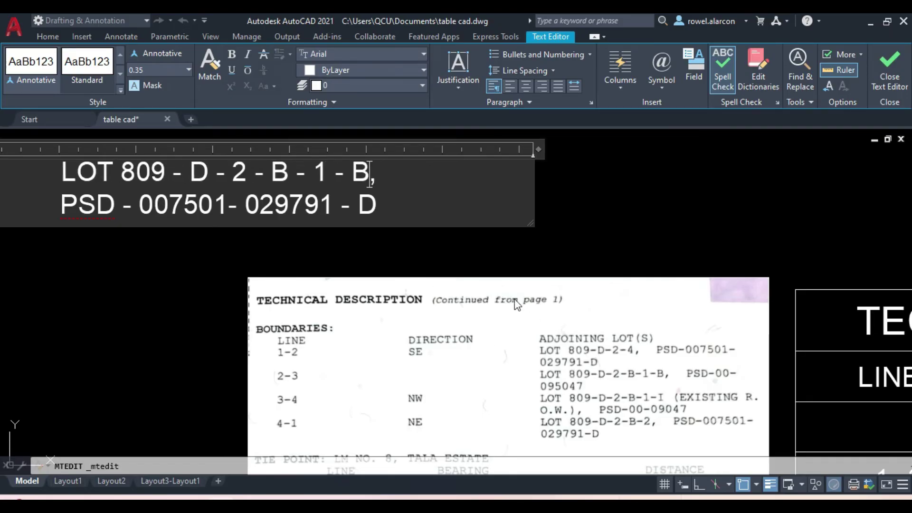
Change the label's PSD line to PSD - 00 - 095047
left_click(376, 204)
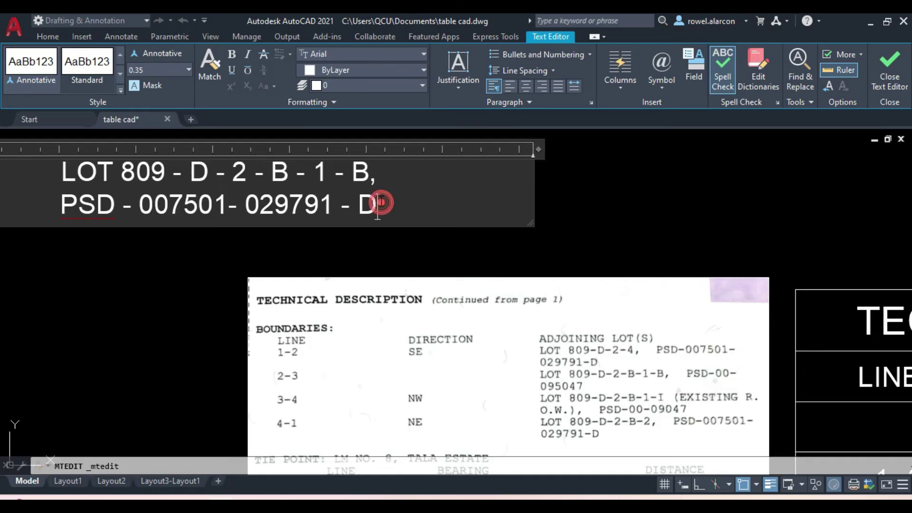
key("BackSpace")
key("BackSpace")
key("BackSpace")
key("BackSpace")
key("BackSpace")
key("BackSpace")
key("BackSpace")
key("BackSpace")
key("BackSpace")
key("BackSpace")
key("BackSpace")
key("BackSpace")
key("BackSpace")
key("BackSpace")
key("BackSpace")
key("BackSpace")
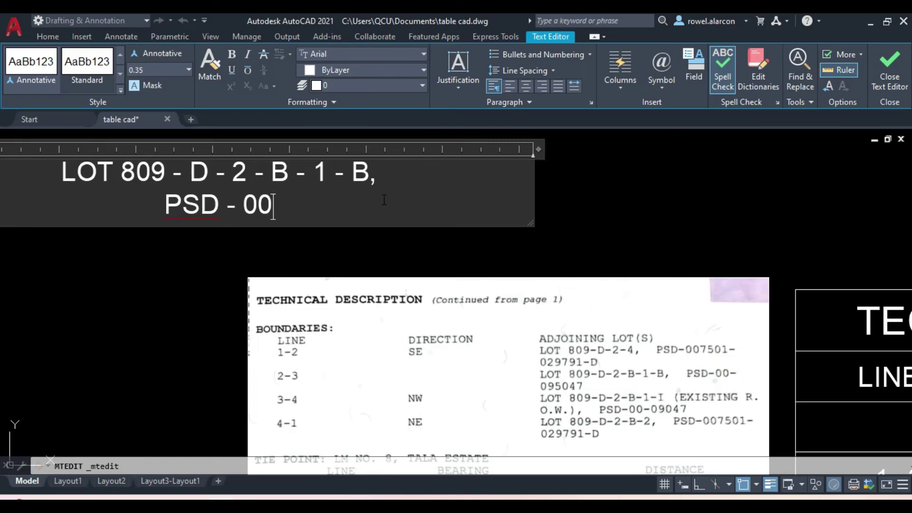
type(" - ")
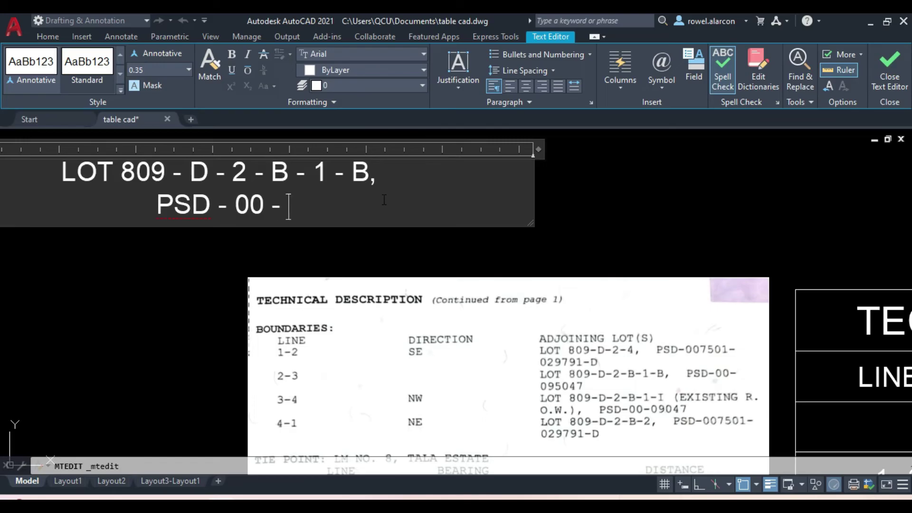
type("095")
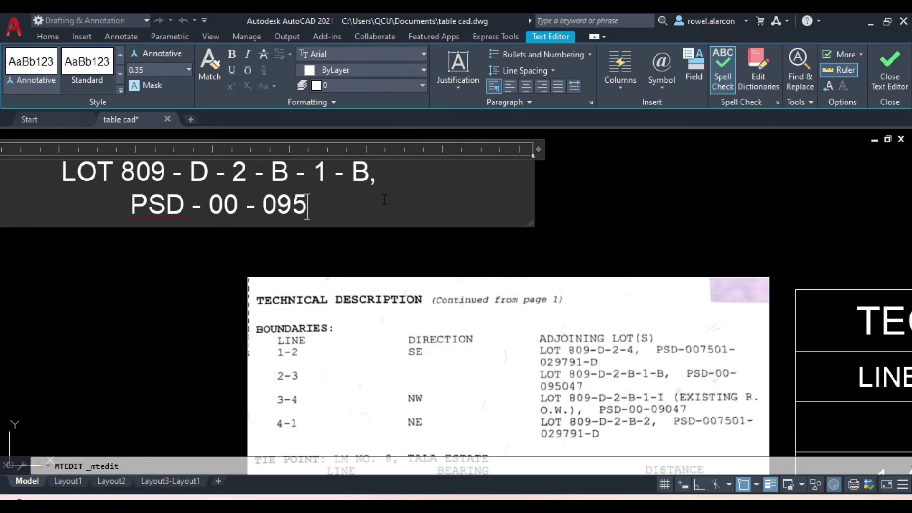
type("04")
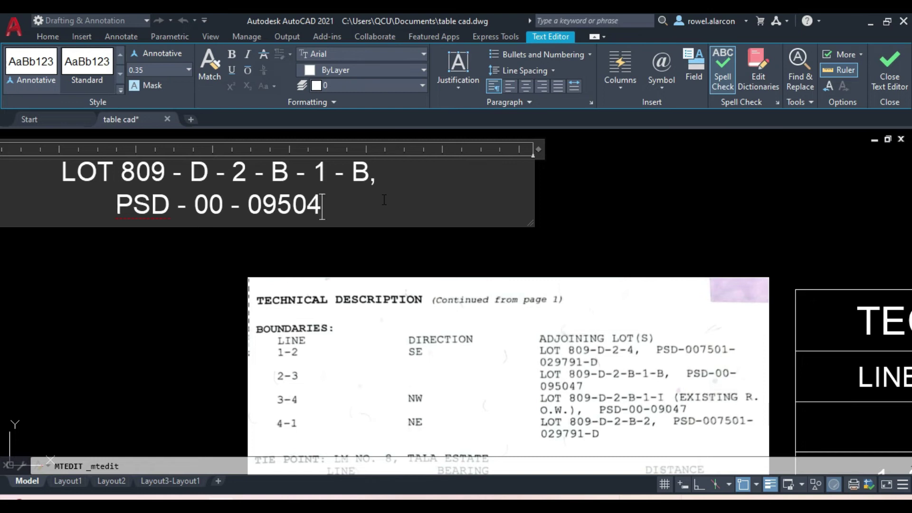
type("7")
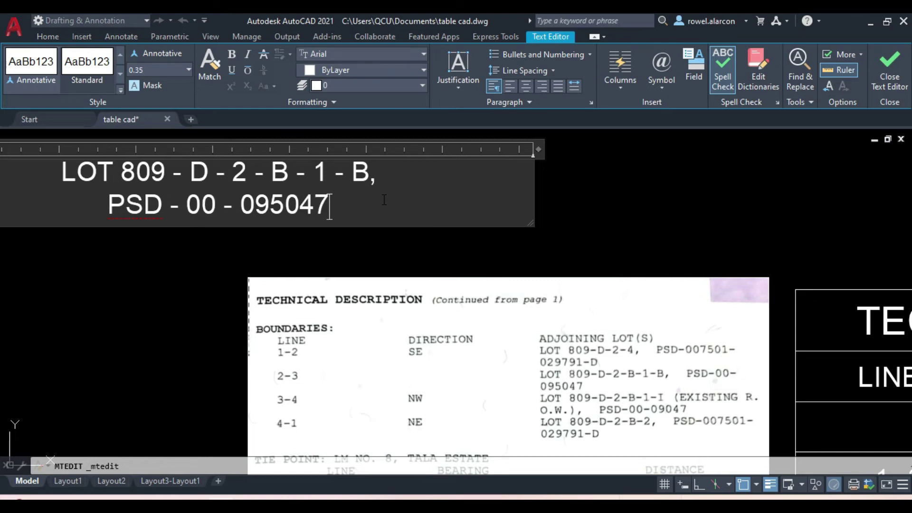
left_click(641, 214)
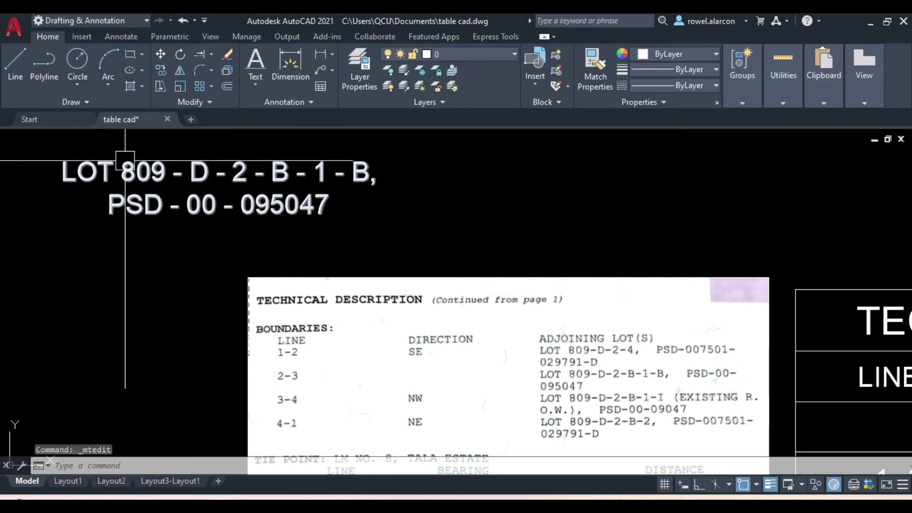
Copy the LOT 809 - D - 2 - B - 1 - B label to its right
left_click(125, 160)
left_click(411, 276)
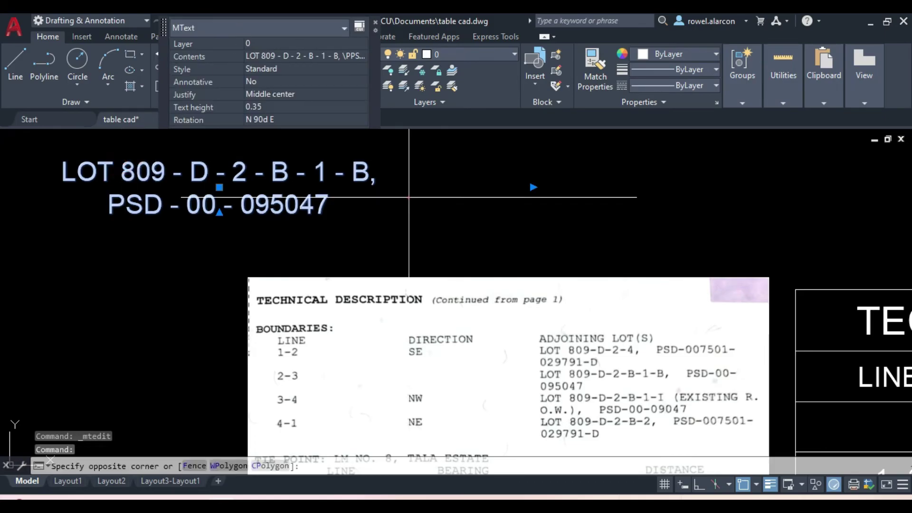
key("Escape")
key("Escape")
left_click(137, 188)
key("Escape")
left_click(163, 72)
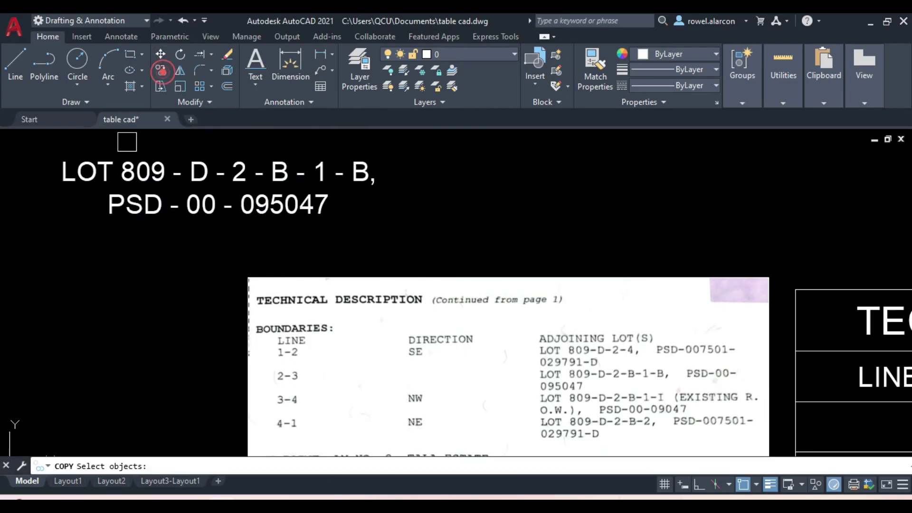
left_click(145, 161)
key("Return")
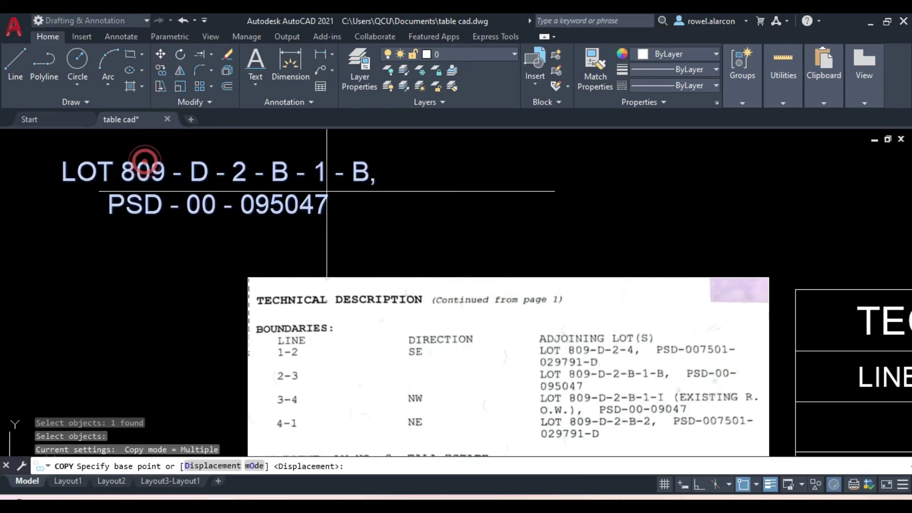
left_click(333, 173)
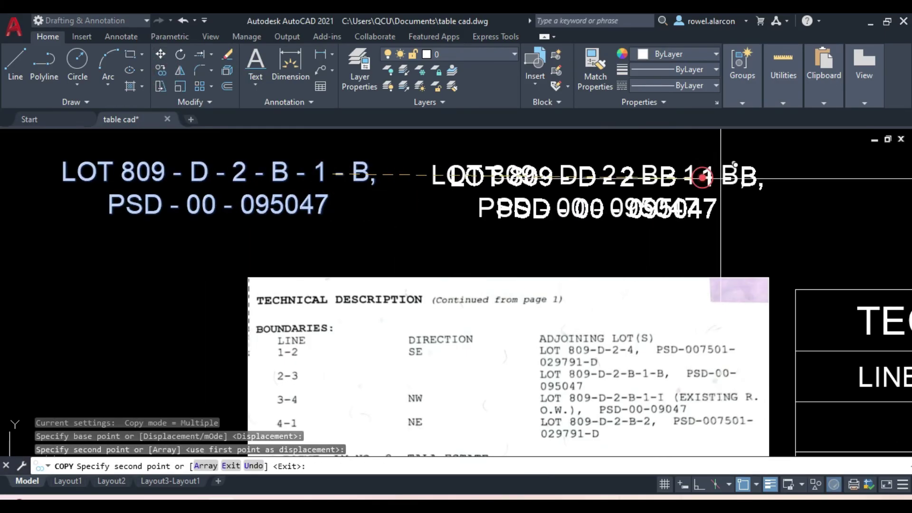
left_click(702, 176)
key("Escape")
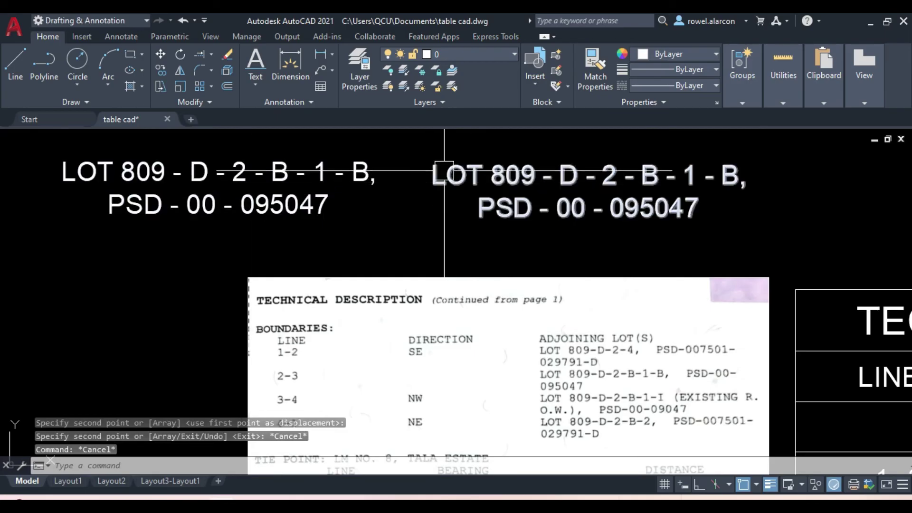
Edit the copy to read LOT 809 - D - 2 - B - 1 - I(EXISTING R.O.W), PSD - 00 - 09047
left_click(448, 173)
double_click(448, 174)
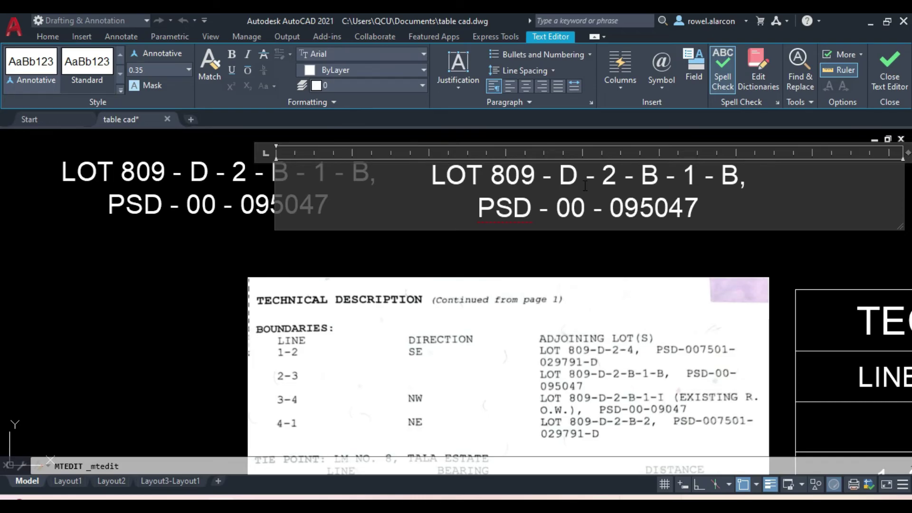
left_click(739, 178)
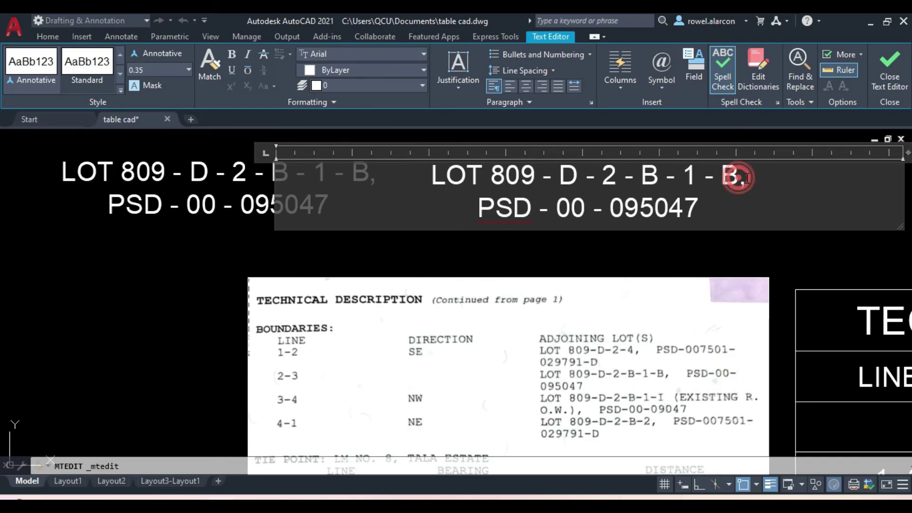
key("BackSpace")
type("I")
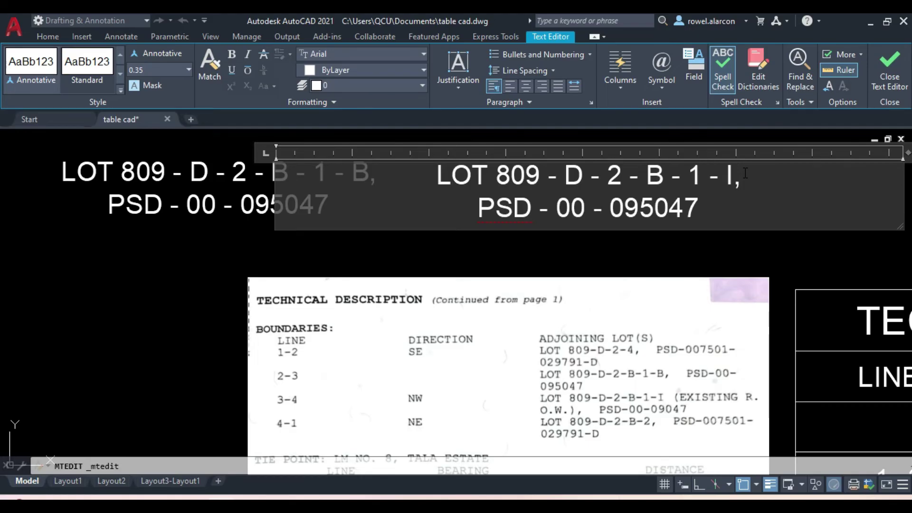
type("(EXISTING")
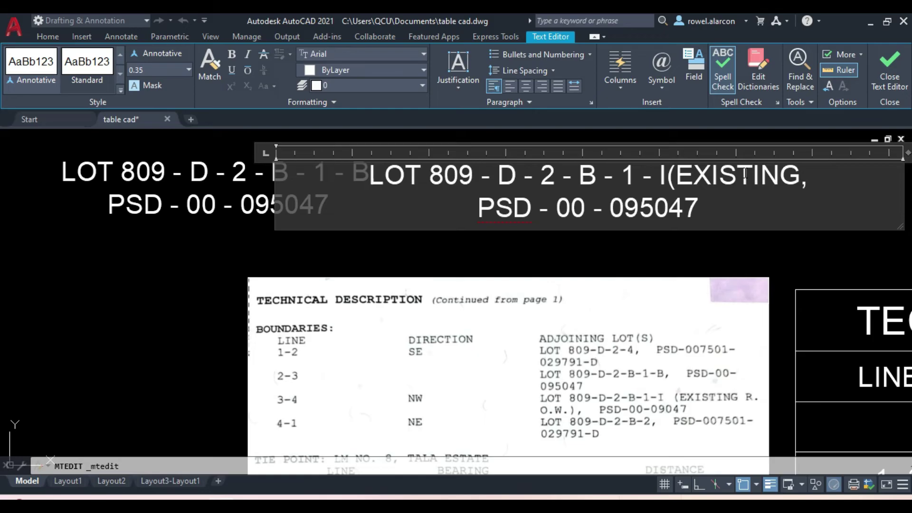
type(" R.O.")
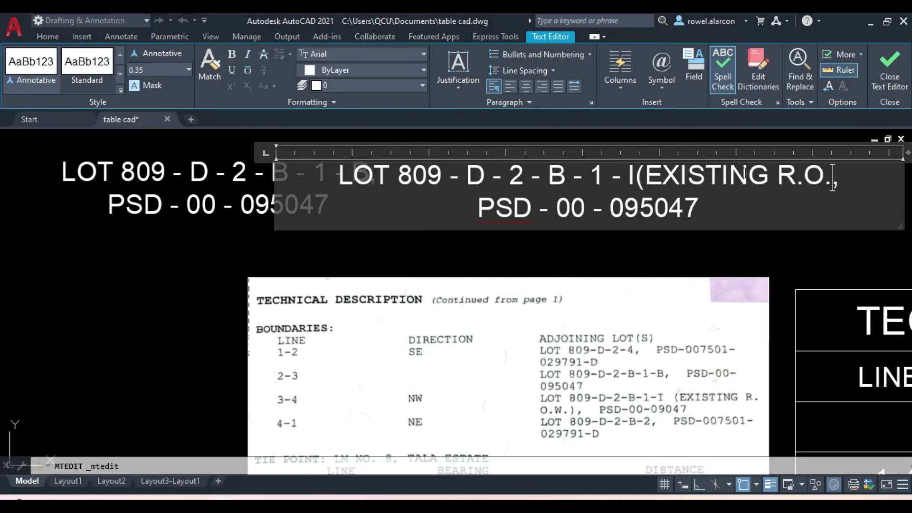
type("W)")
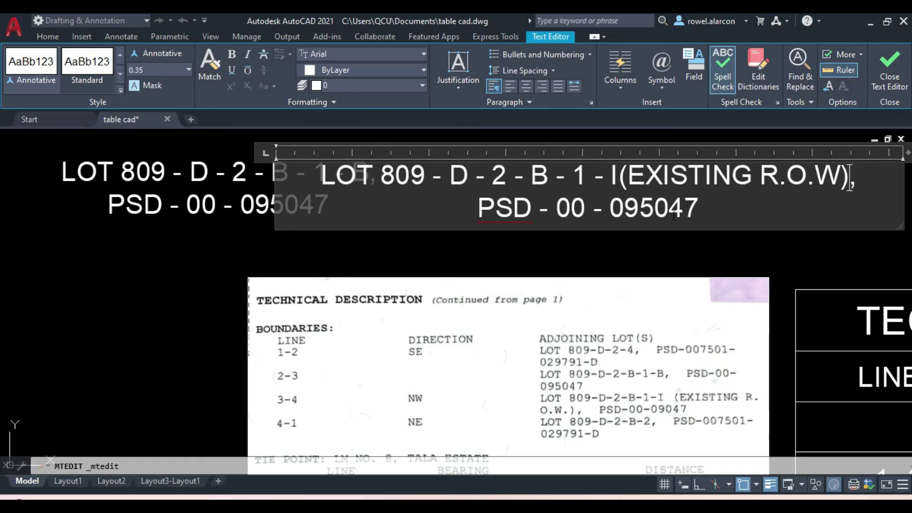
left_click(648, 208)
key("BackSpace")
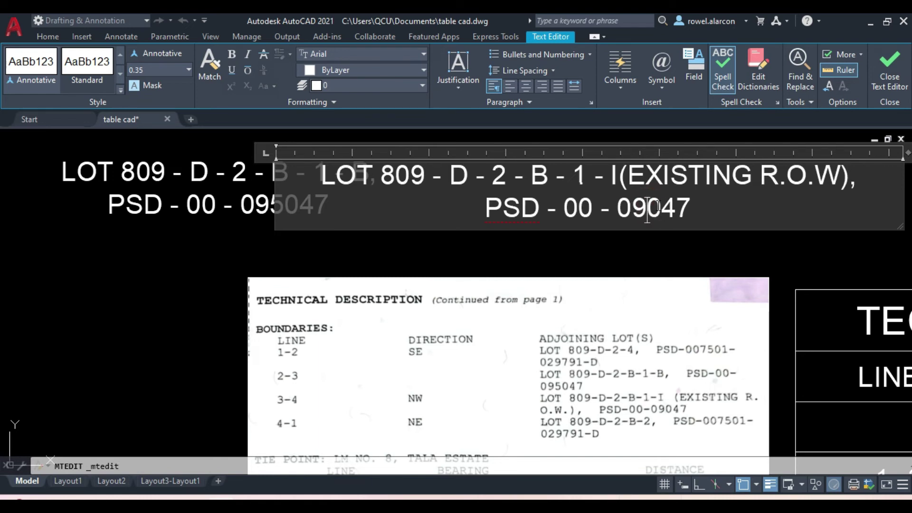
left_click(683, 259)
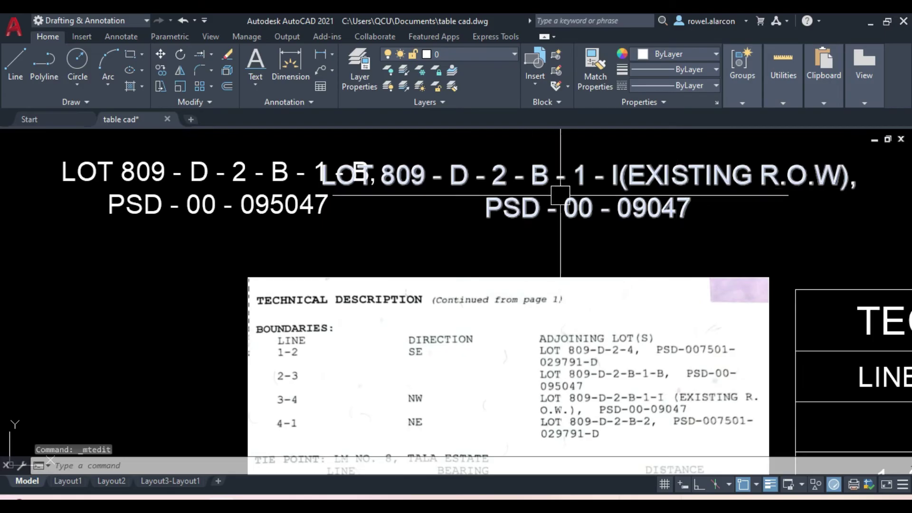
Move the EXISTING R.O.W label beside the lot's boundary between corners 3 and 4
left_click(564, 194)
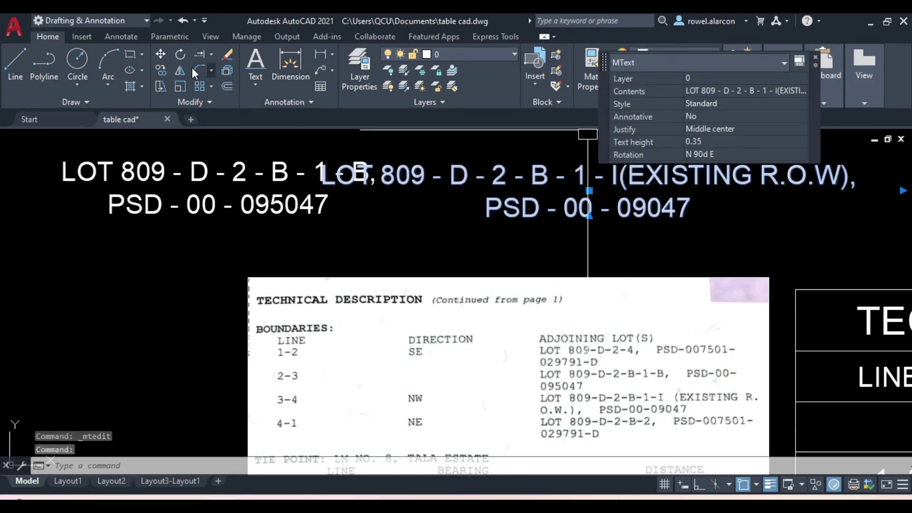
left_click(162, 53)
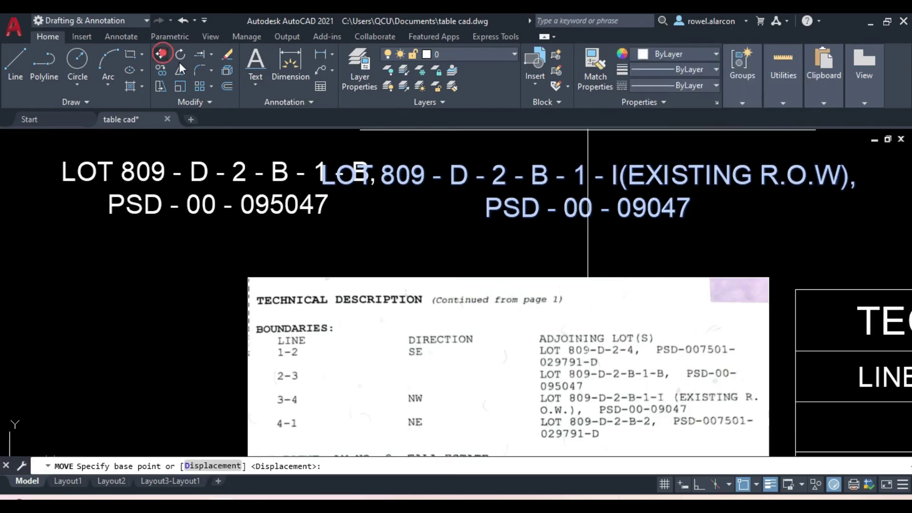
left_click(426, 172)
middle_click_drag(807, 304, 418, 172)
scroll(519, 244, "down", 3)
scroll(570, 259, "up", 3)
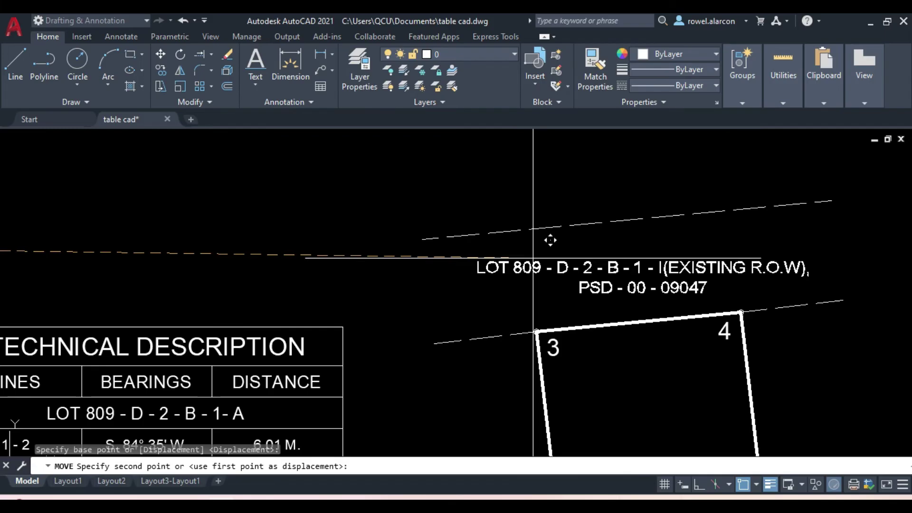
key("Escape")
key("Escape")
Pan back to the reference image and select the LOT 809 - D - 2 - B - 1 - B label
middle_click_drag(290, 195, 382, 192)
scroll(295, 193, "down", 3)
scroll(271, 179, "up", 1)
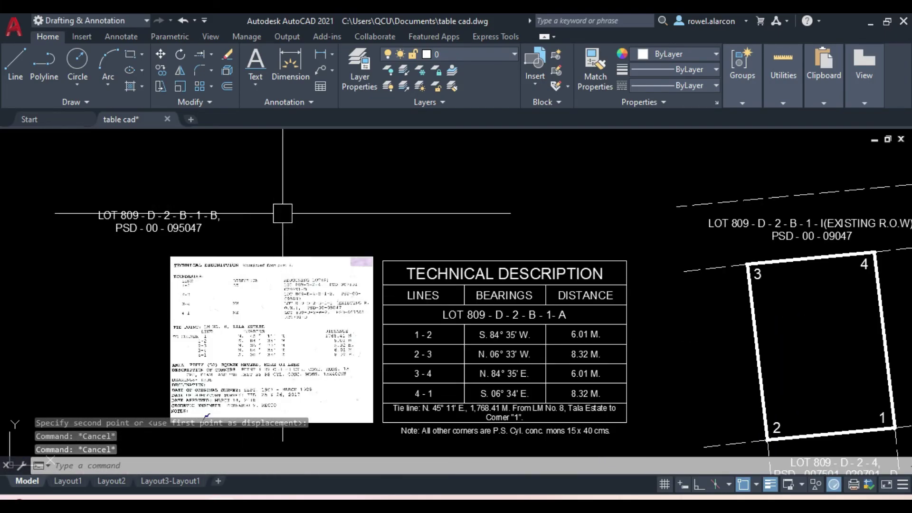
scroll(378, 177, "up", 1)
scroll(379, 177, "up", 2)
left_click(206, 178)
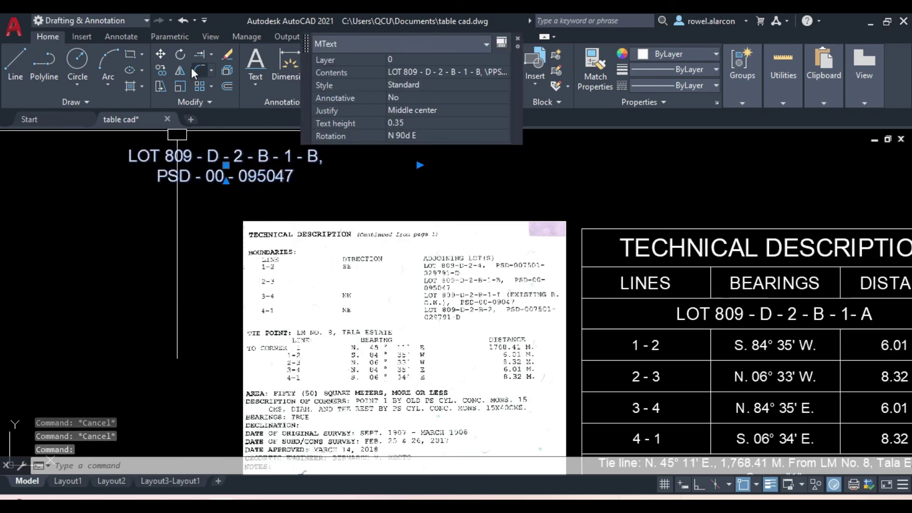
Duplicate the LOT 809 - D - 2 - B - 1 - B label to its right
left_click(167, 69)
left_click(182, 156)
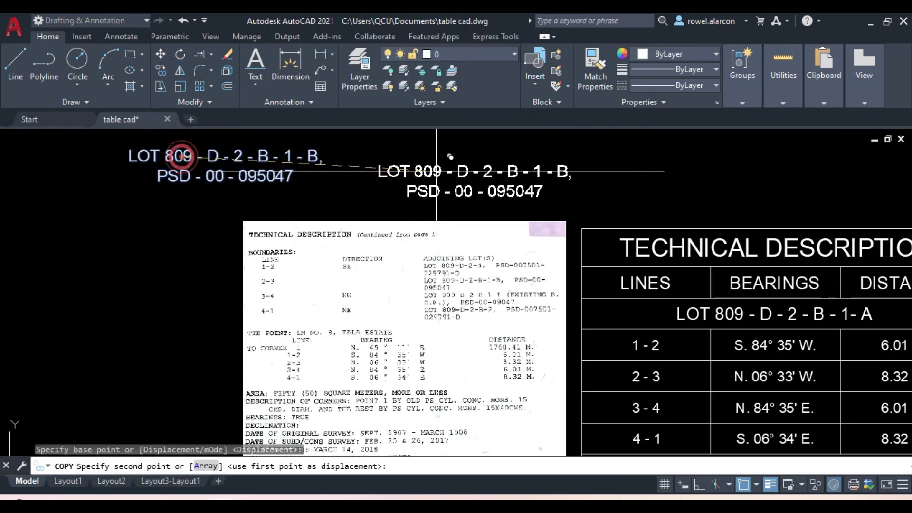
left_click(437, 158)
key("Escape")
scroll(486, 262, "up", 2)
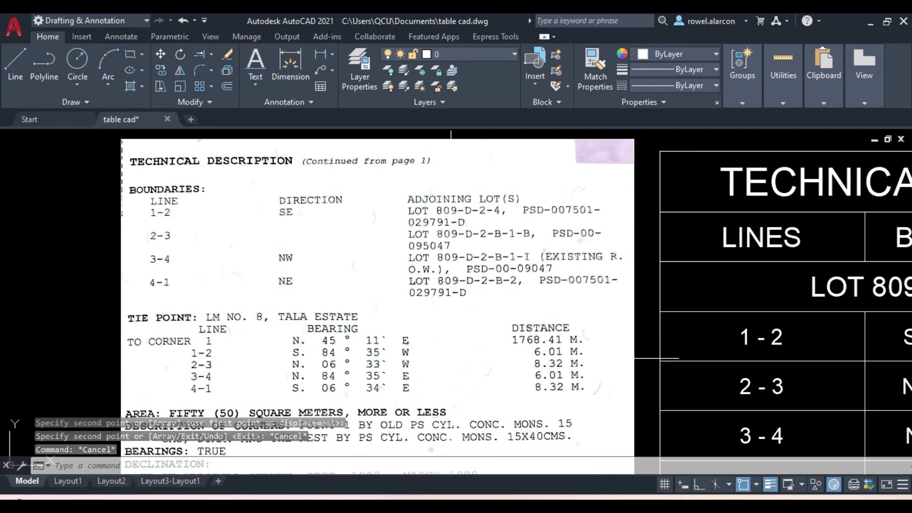
scroll(487, 256, "down", 3)
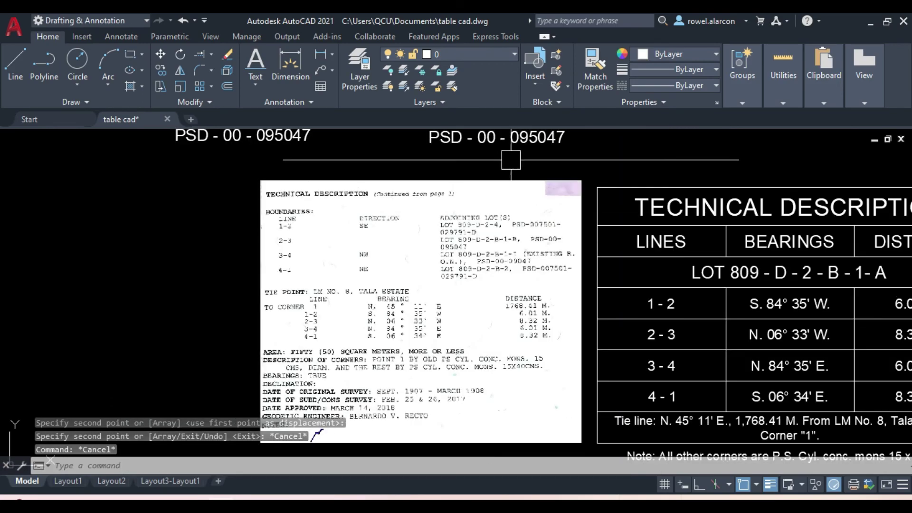
middle_click_drag(503, 163, 480, 234)
Change the duplicate's lot number to LOT 809 - D - 2 - B - 2
double_click(470, 202)
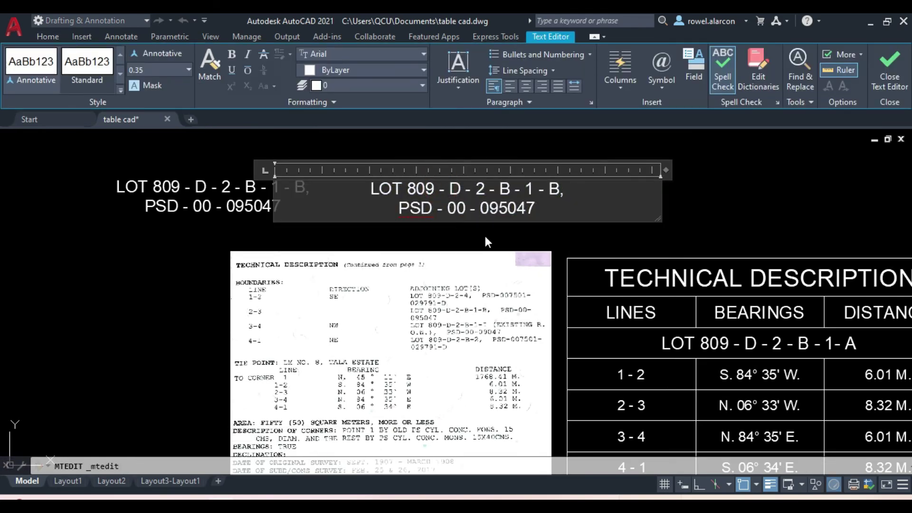
scroll(508, 250, "up", 2)
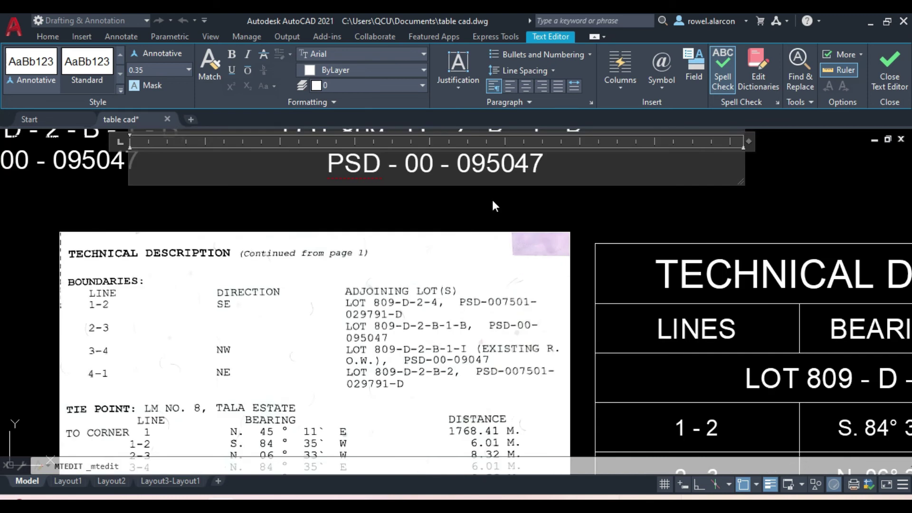
middle_click_drag(493, 205, 494, 242)
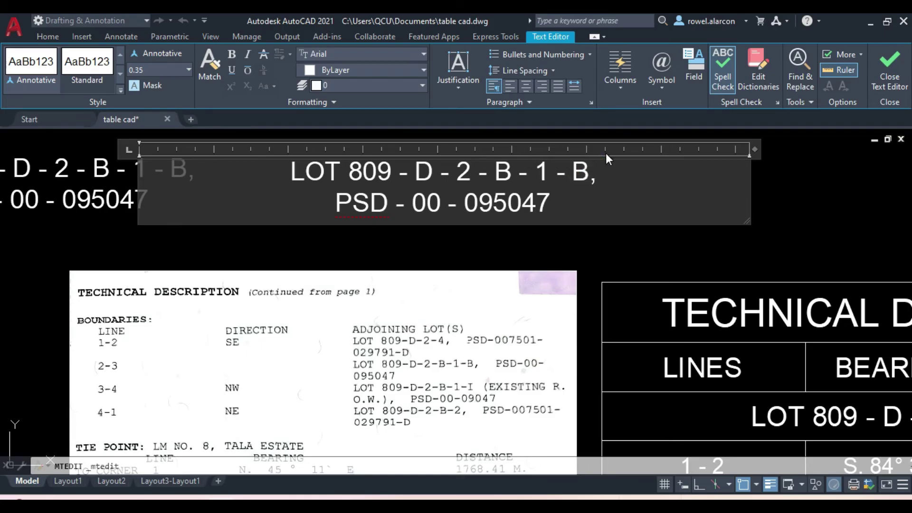
key("BackSpace")
key("BackSpace")
key("BackSpace")
key("BackSpace")
type("2")
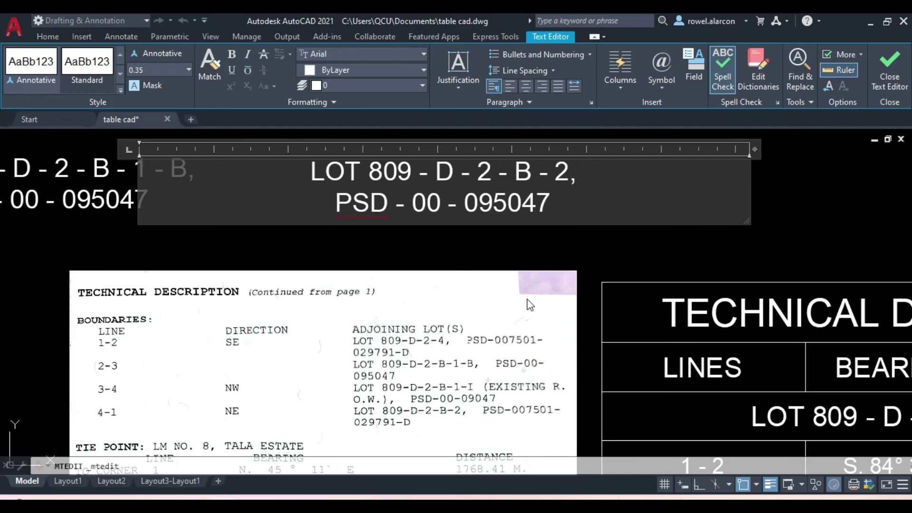
Change the duplicate's PSD line to PSD - 007501 - 029791 - D
left_click(547, 205)
key("BackSpace")
key("BackSpace")
key("BackSpace")
key("BackSpace")
key("BackSpace")
key("BackSpace")
key("BackSpace")
key("BackSpace")
type("751")
key("BackSpace")
type("01 ")
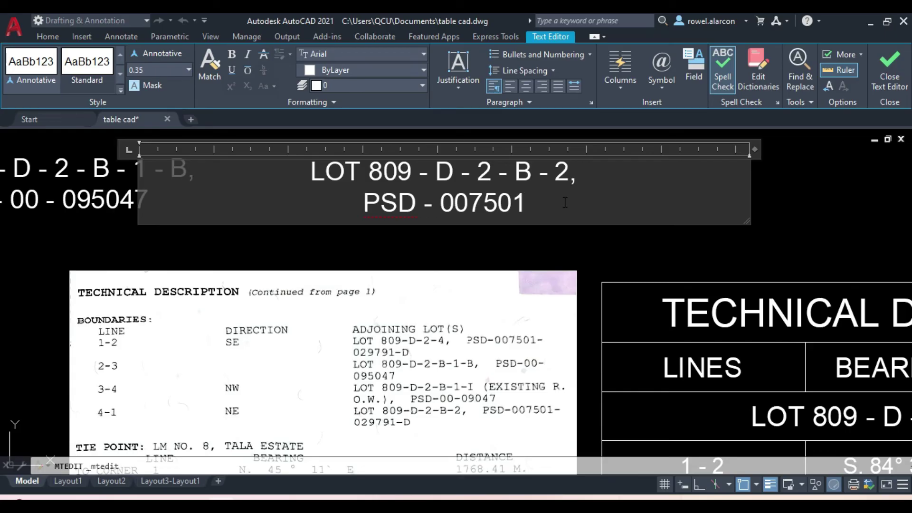
type("- ")
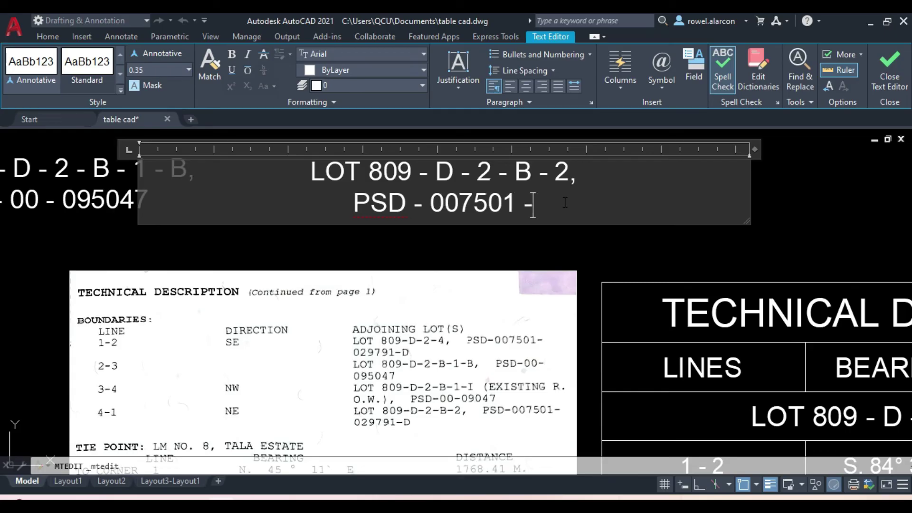
type("029")
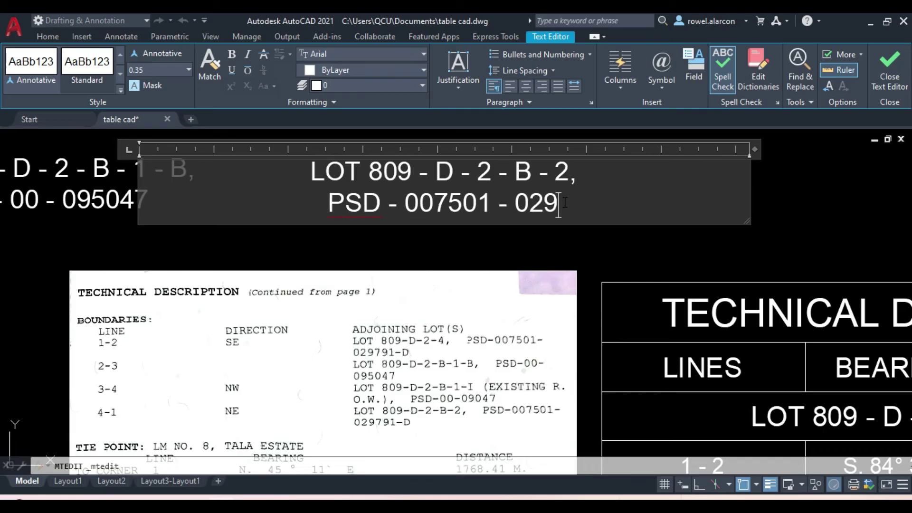
type("791 ")
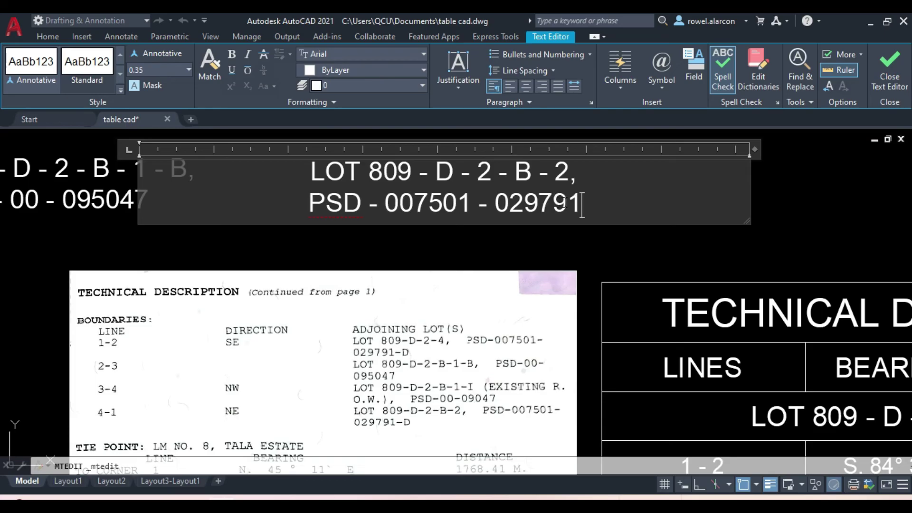
type("- D")
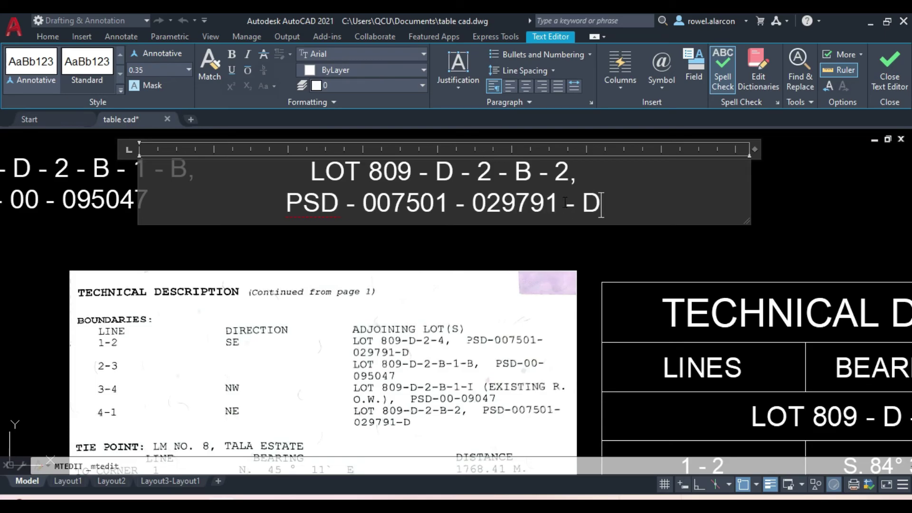
left_click(790, 205)
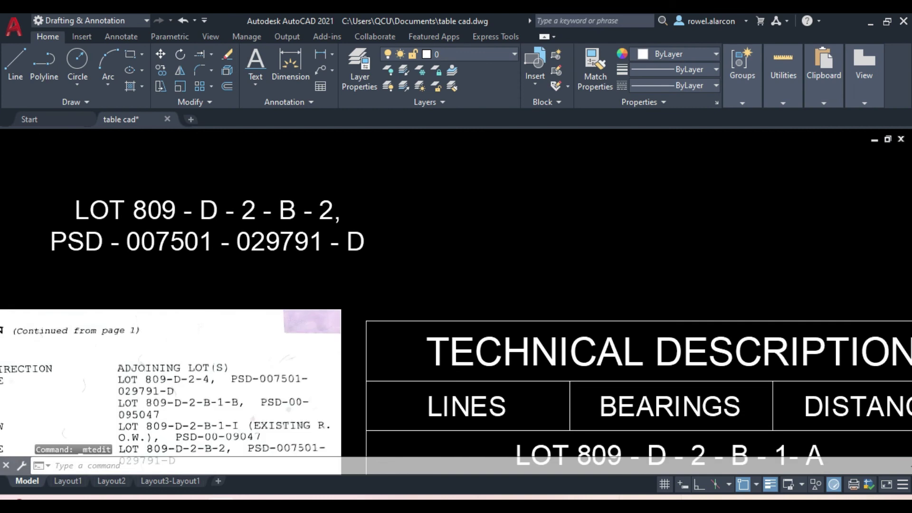
scroll(519, 228, "down", 2)
scroll(403, 183, "down", 2)
left_click(403, 184)
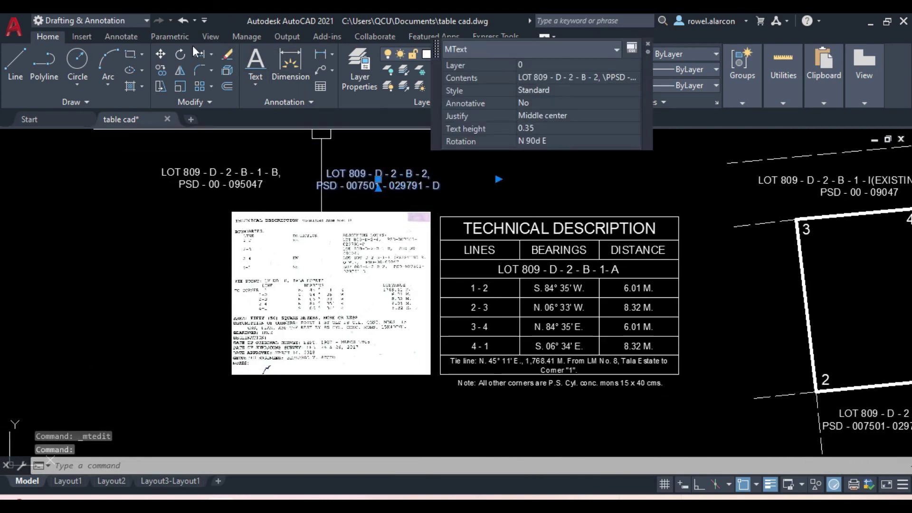
Move the LOT 809 - D - 2 - B - 2 label beside the lot's right boundary, side 4–1
left_click(159, 54)
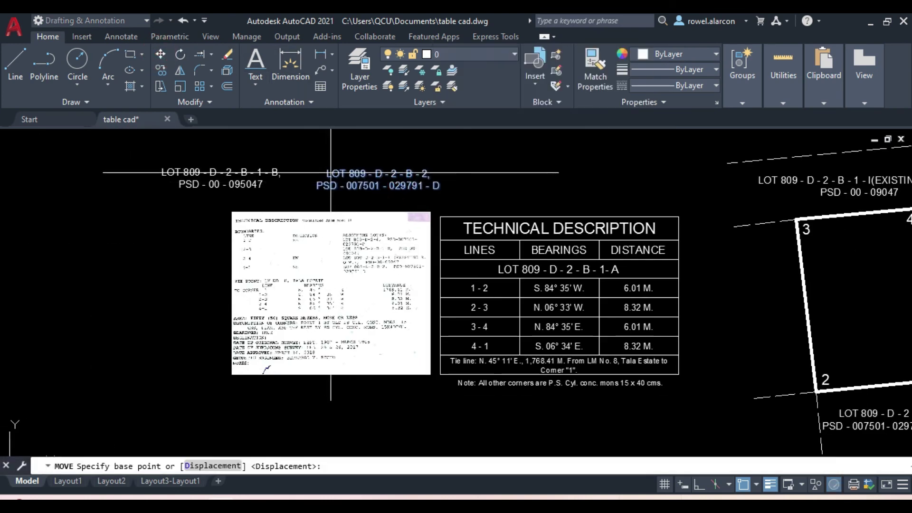
left_click(331, 174)
middle_click_drag(518, 196, 84, 201)
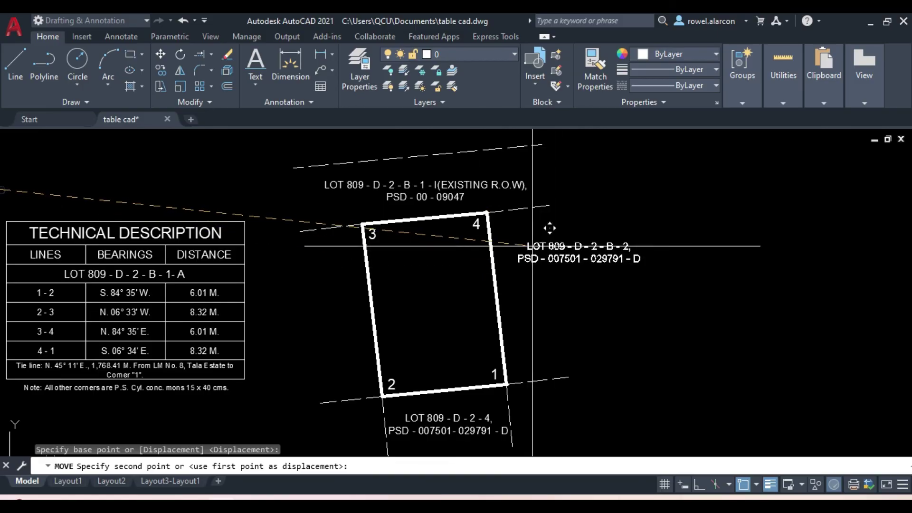
left_click(526, 252)
left_click(534, 263)
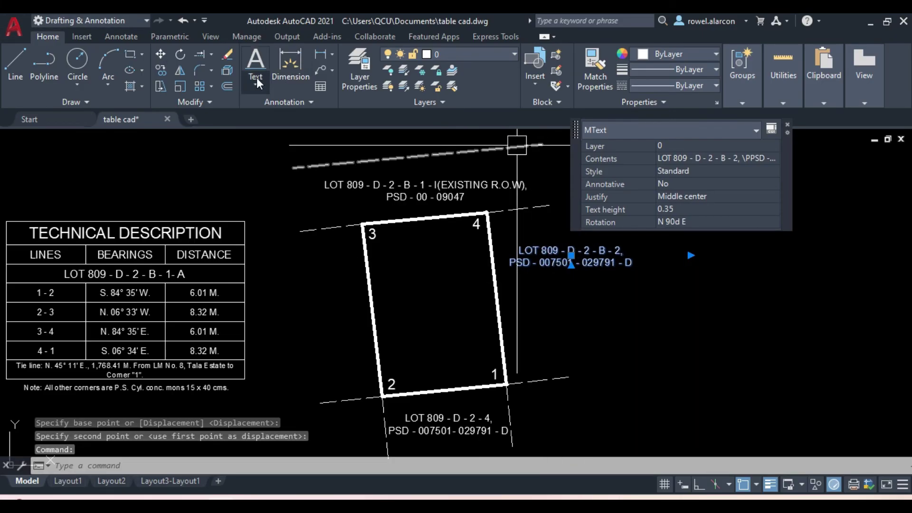
Rotate the label 270° so it runs vertically along the 4–1 boundary
left_click(179, 53)
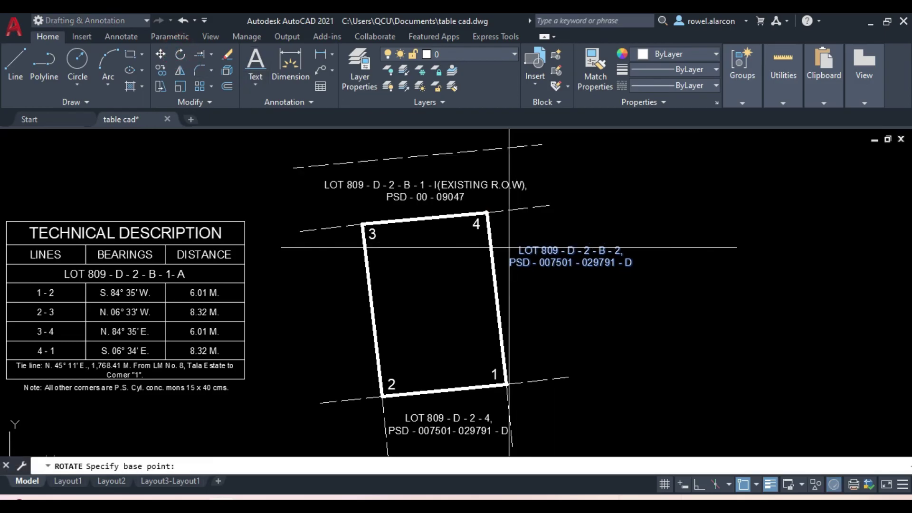
left_click(524, 246)
left_click(353, 463)
type("0")
key("Return")
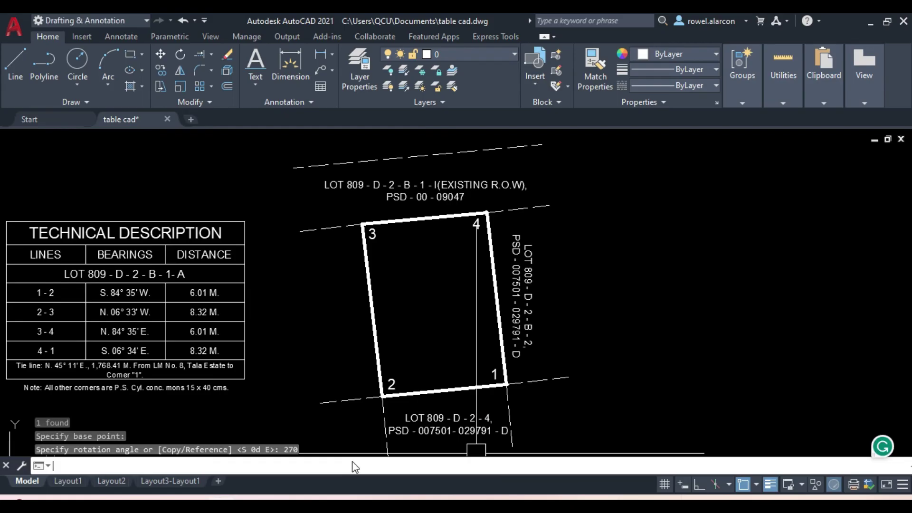
left_click(520, 291)
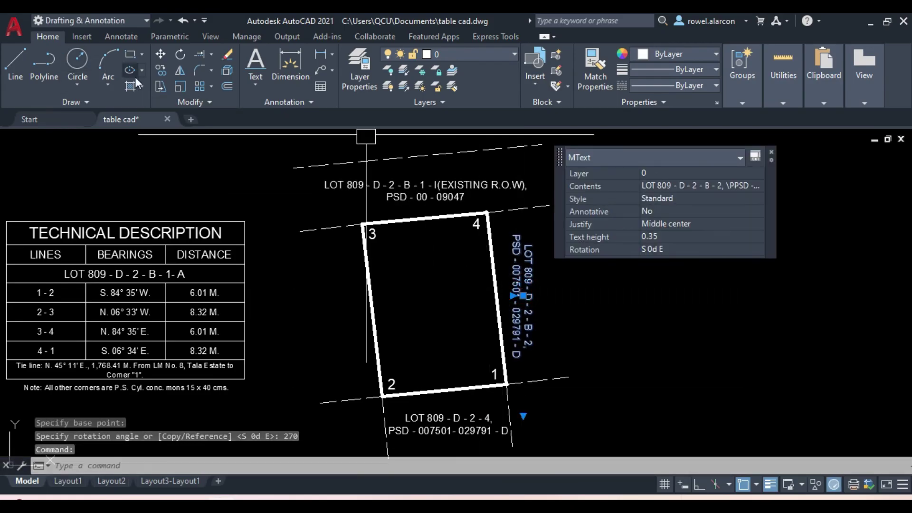
left_click(160, 54)
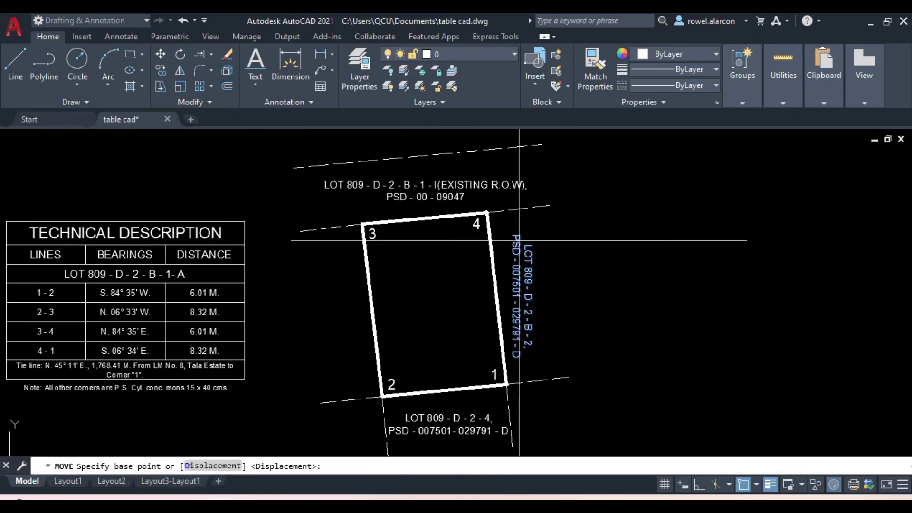
left_click(522, 249)
key("Escape")
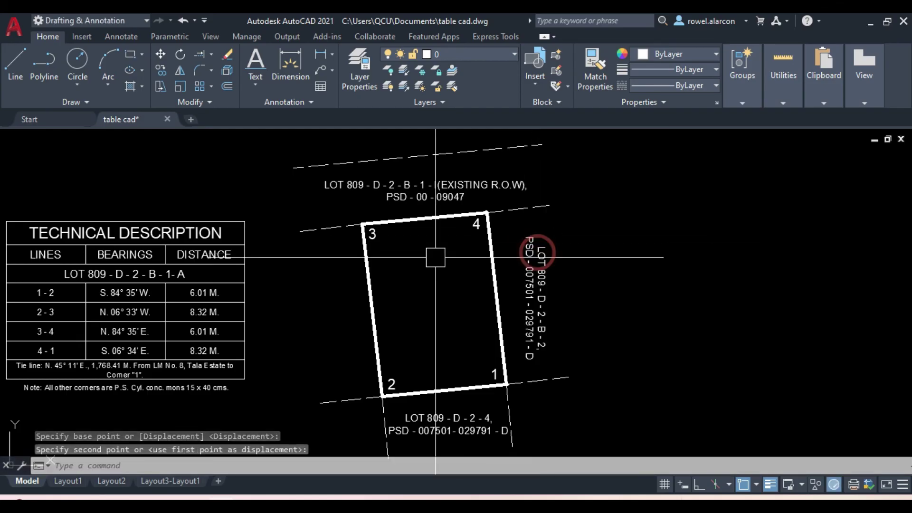
key("Escape")
scroll(623, 252, "down", 3)
Bring the original LOT 809-D-2-B-1-B label and the scanned sheet into view
left_click(111, 201)
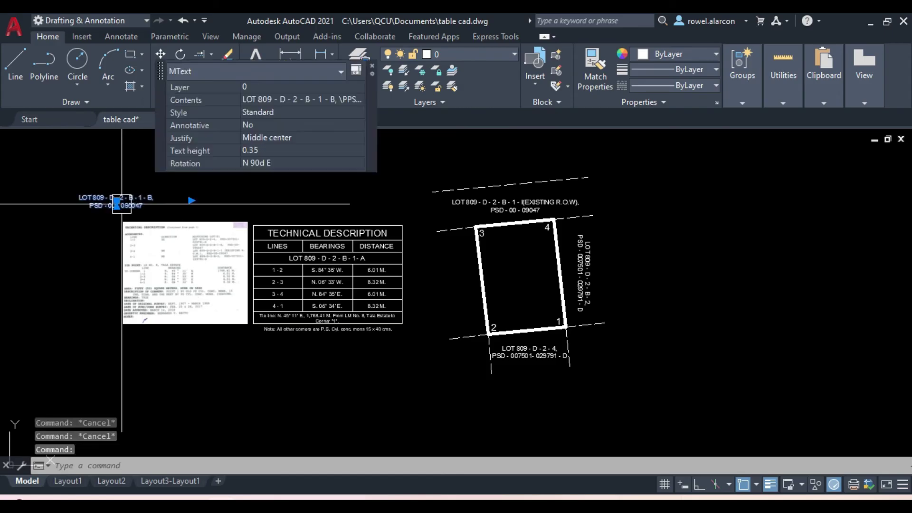
scroll(111, 200, "up", 3)
scroll(142, 209, "up", 2)
middle_click_drag(265, 214, 309, 229)
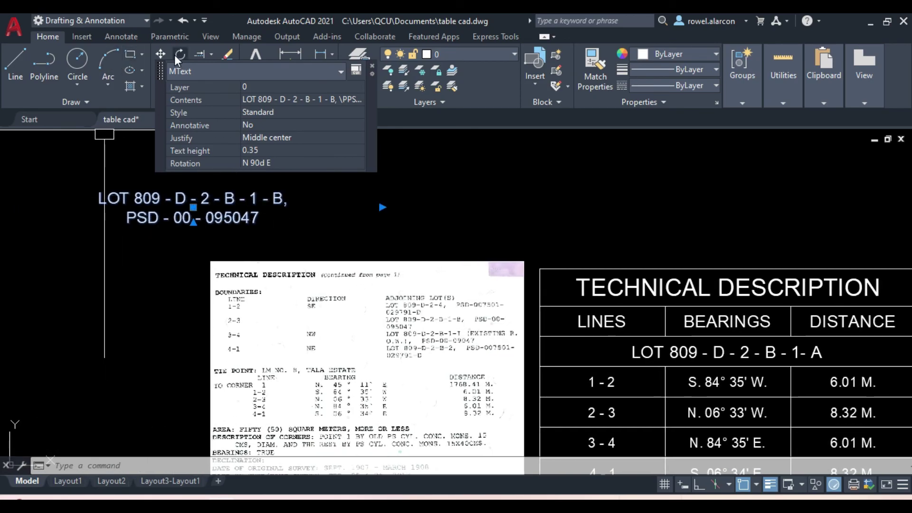
left_click(413, 163)
key("Escape")
key("Escape")
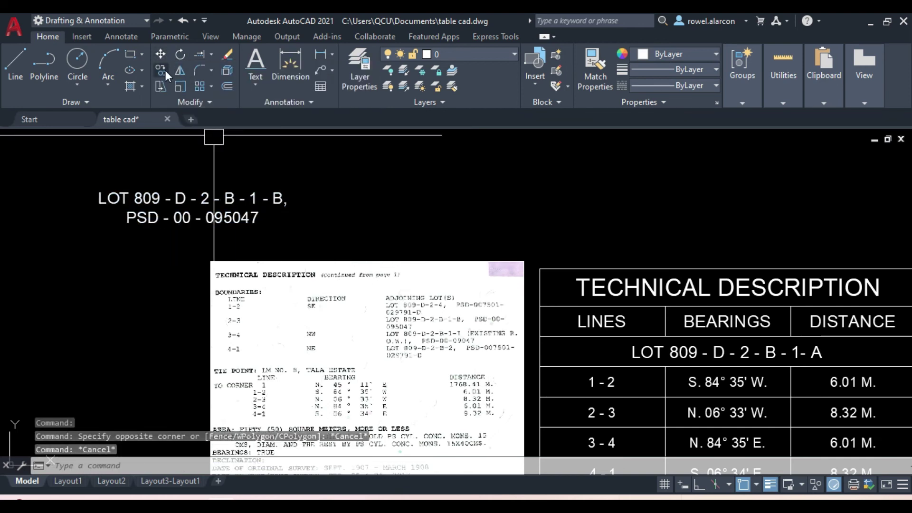
Copy the LOT 809-D-2-B-1-B label to the right, next to the lot
left_click(160, 70)
left_click(207, 190)
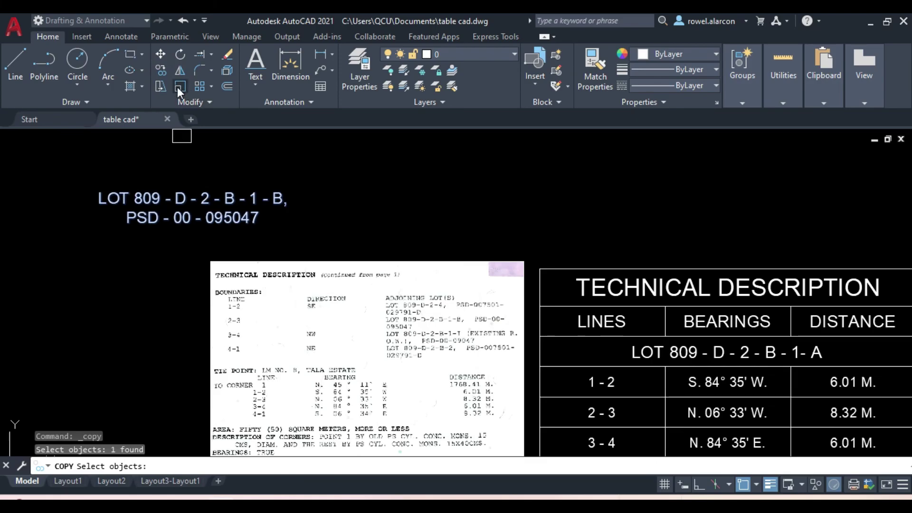
key("Return")
left_click(230, 200)
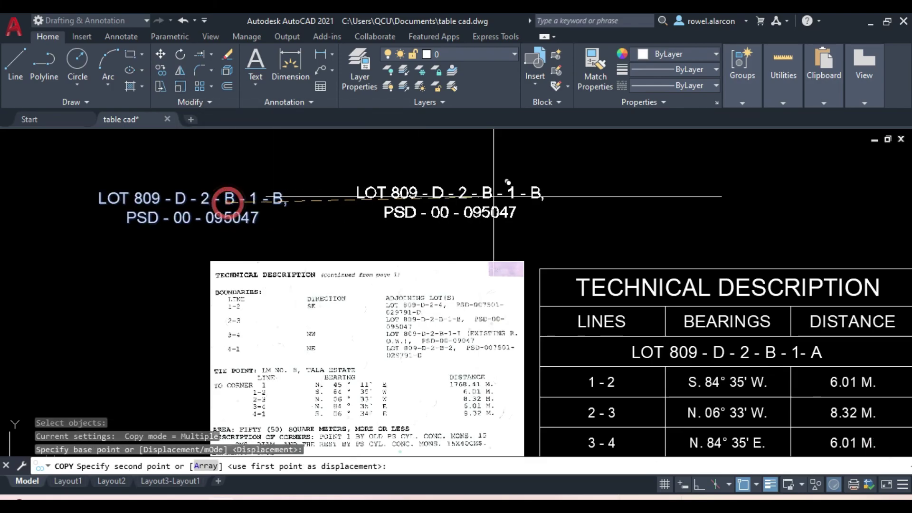
left_click(701, 198)
key("Escape")
Move the left LOT 809 label beside the boundary between corners 3 and 2
left_click(235, 212)
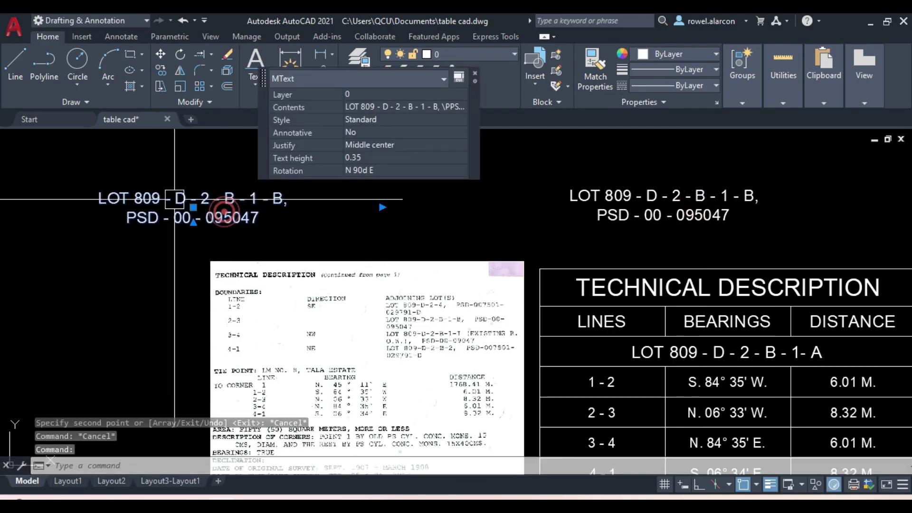
left_click(162, 52)
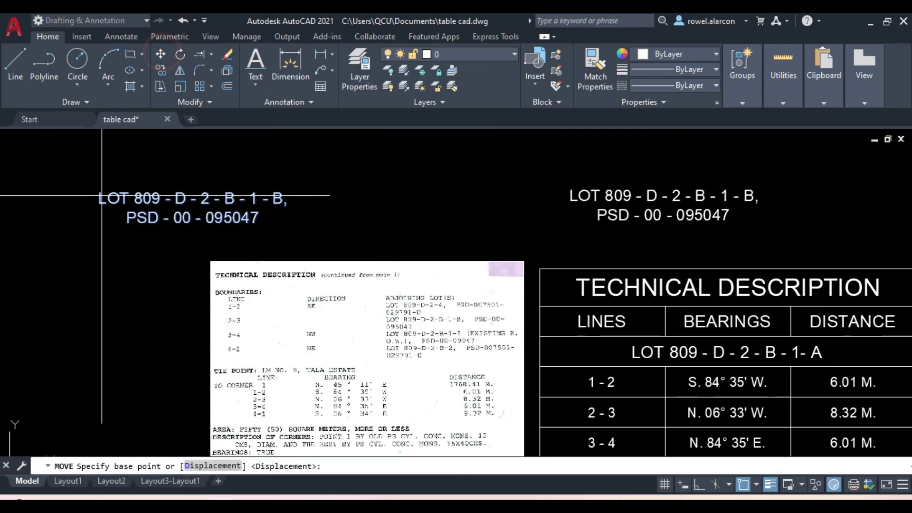
left_click(142, 200)
middle_click_drag(875, 347, 529, 216)
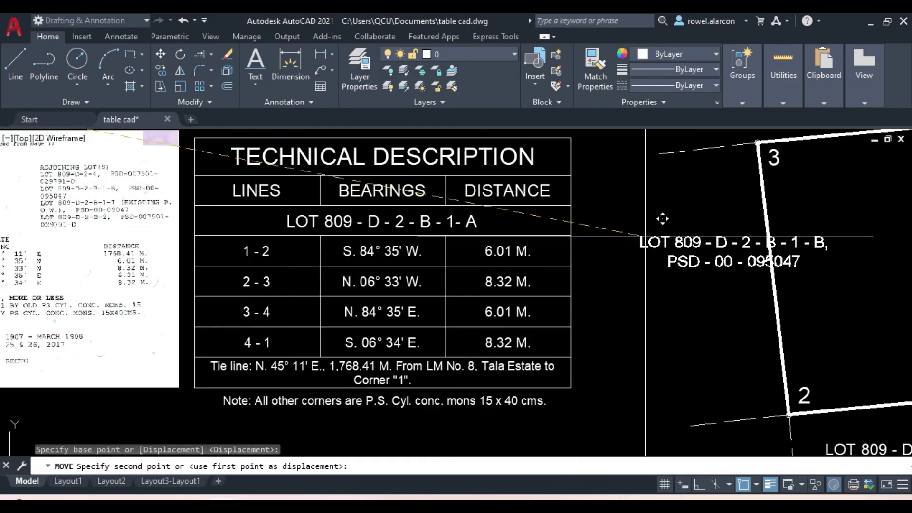
left_click(700, 197)
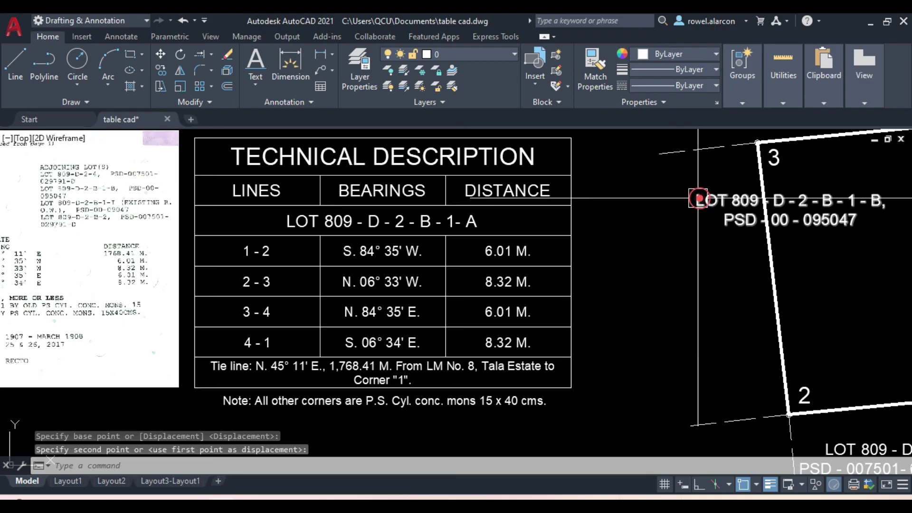
Rotate the label 270 degrees so it runs vertically along side 2–3
left_click(178, 52)
left_click(700, 192)
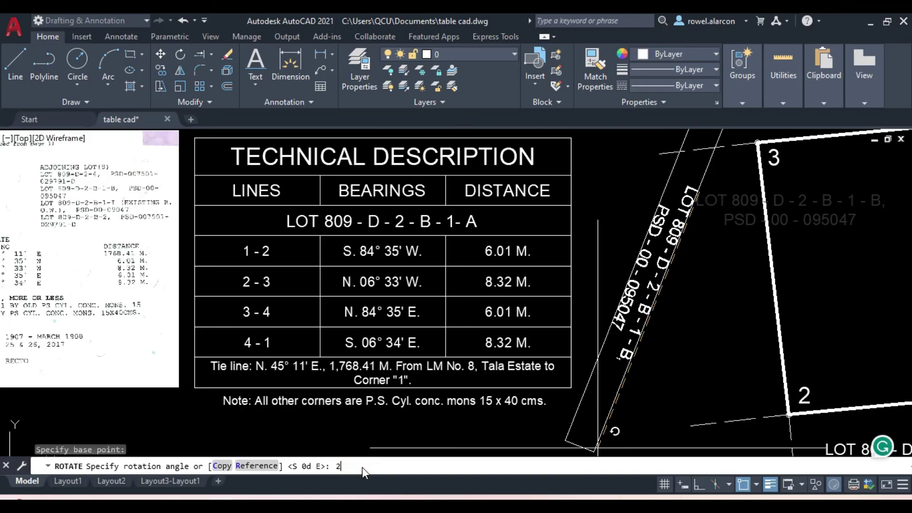
type("70")
key("Return")
key("Escape")
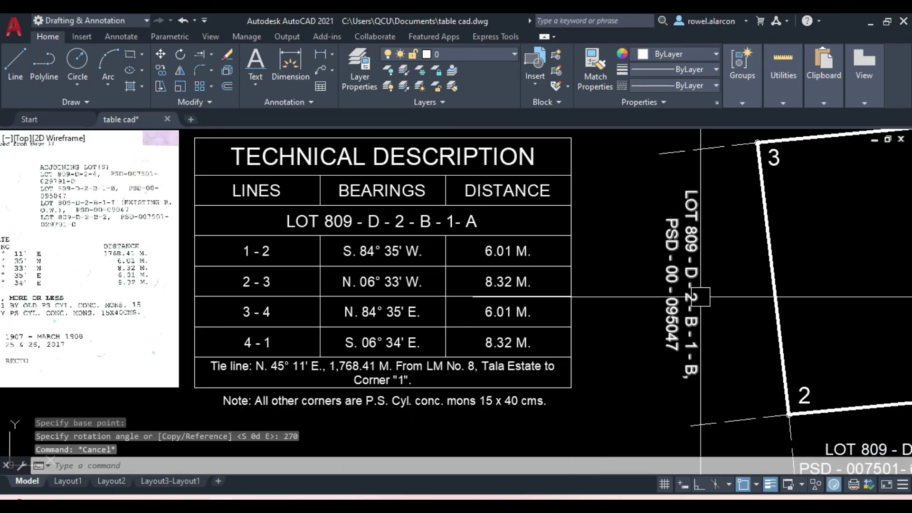
Abandon a further move of the vertical label, then pan and zoom out to the whole lot
left_click(700, 297)
left_click(571, 237)
left_click(160, 54)
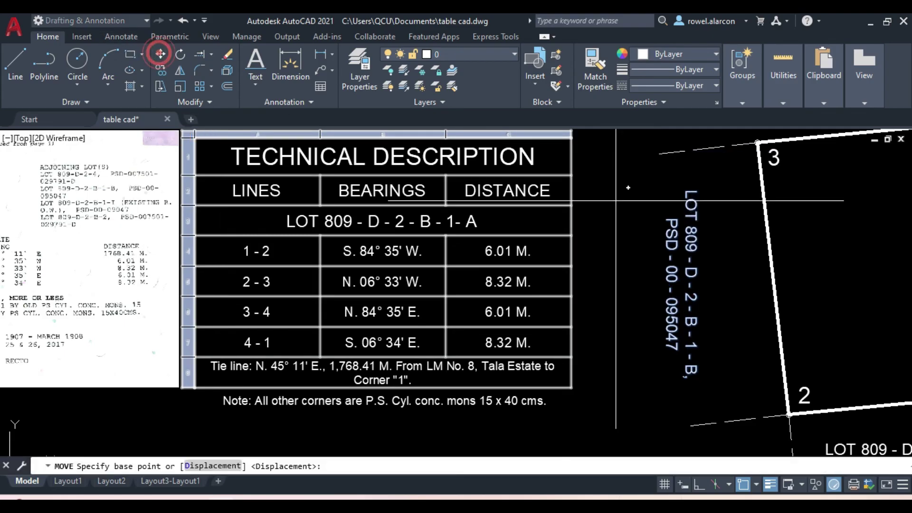
left_click(683, 195)
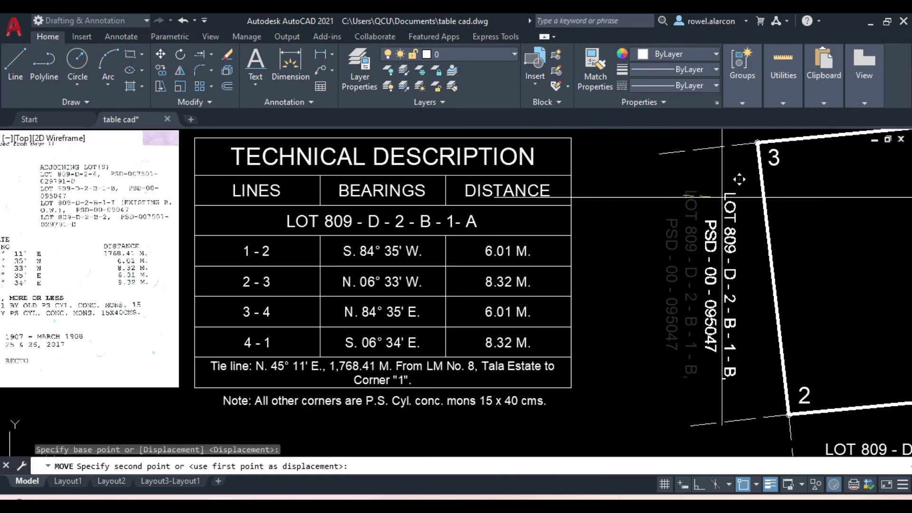
key("Escape")
key("Escape")
middle_click_drag(821, 218, 709, 240)
scroll(641, 209, "down", 2)
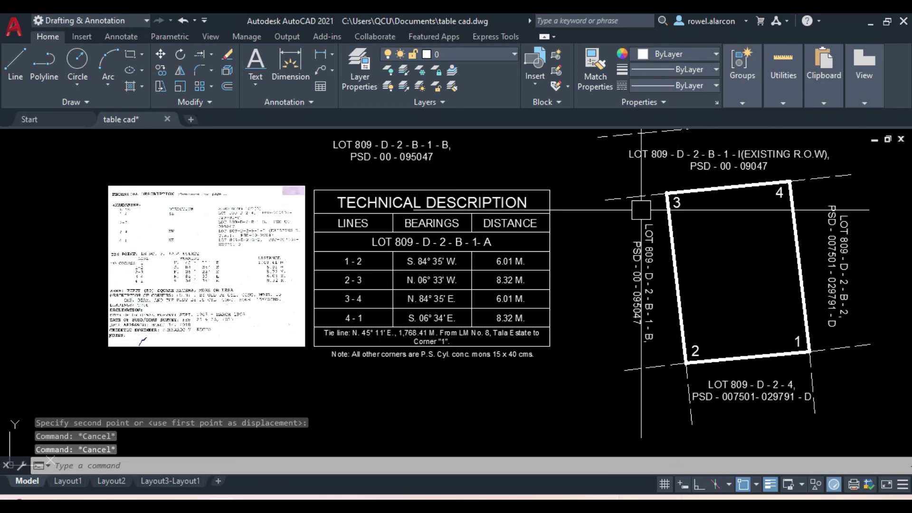
Move the LOT 809-D-2-B-1-B label from above the table into the lot's centre
left_click(422, 152)
left_click(156, 55)
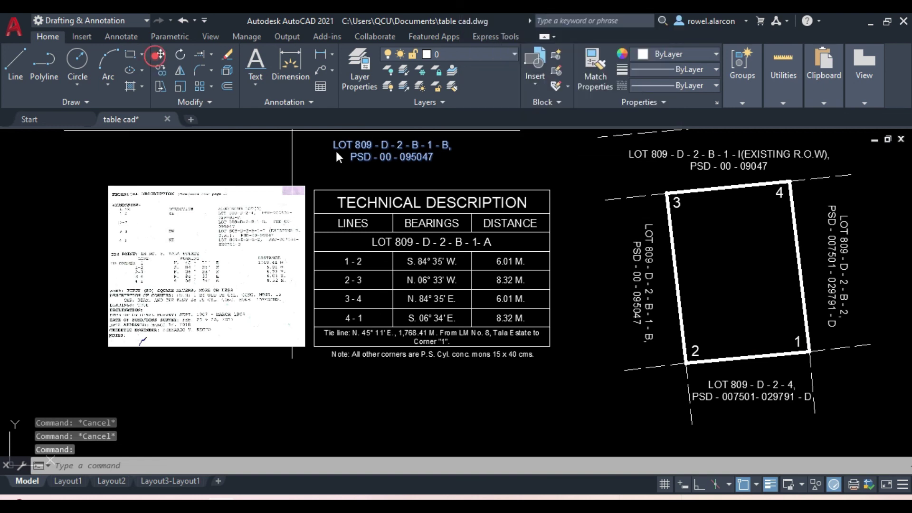
left_click(335, 148)
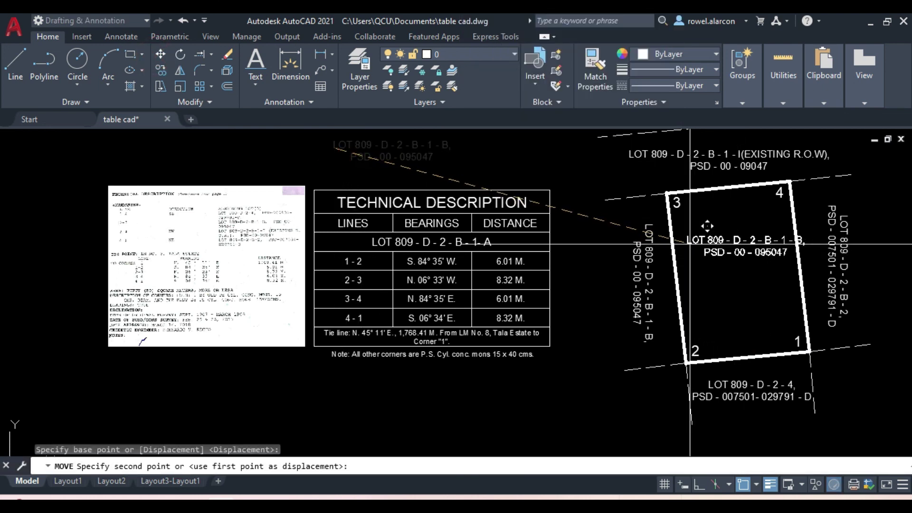
left_click(685, 247)
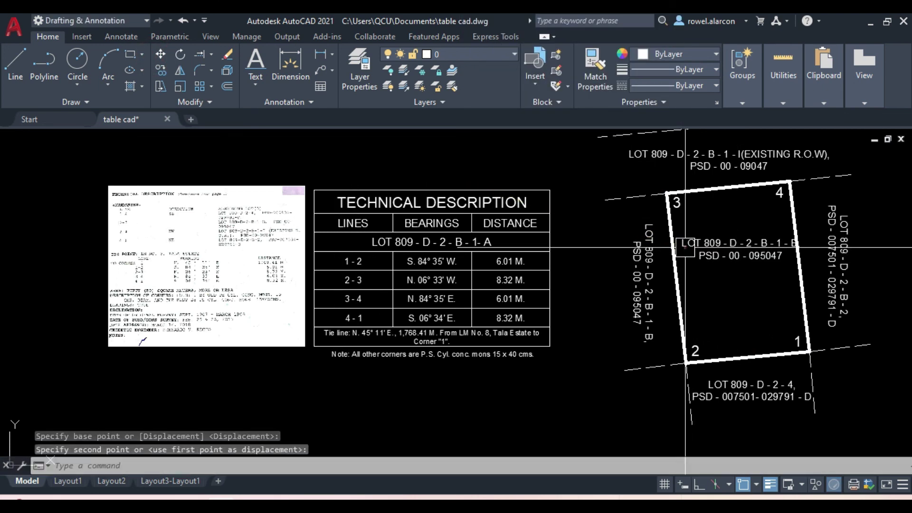
Edit the centre label to read LOT 809-D-2-B-1-A and add the line 'AREA : 50 SQM'
double_click(685, 246)
left_click(800, 243)
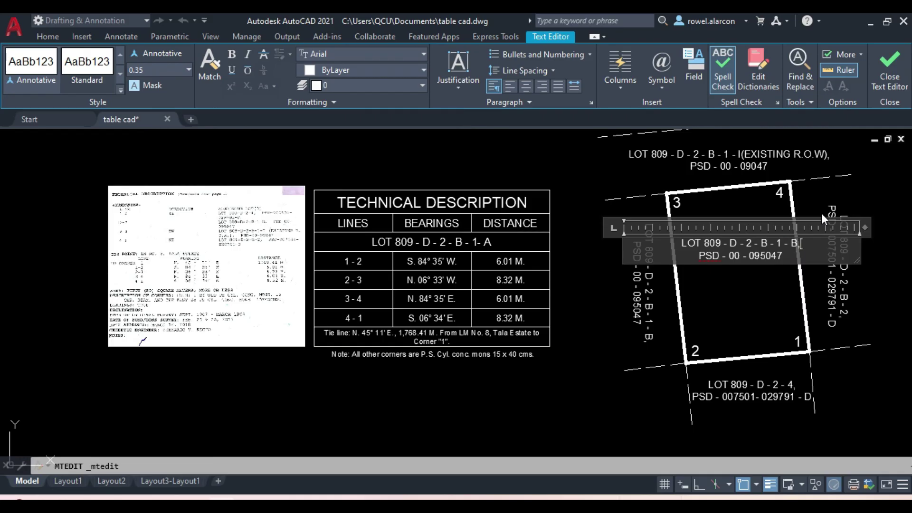
key("BackSpace")
key("BackSpace")
key("BackSpace")
key("BackSpace")
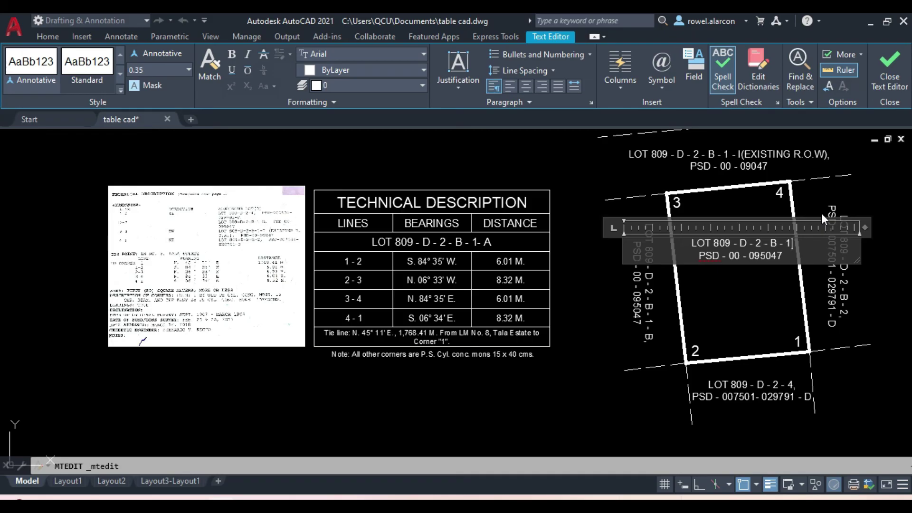
key("BackSpace")
key("BackSpace")
key("BackSpace")
key("BackSpace")
key("BackSpace")
key("BackSpace")
key("BackSpace")
key("BackSpace")
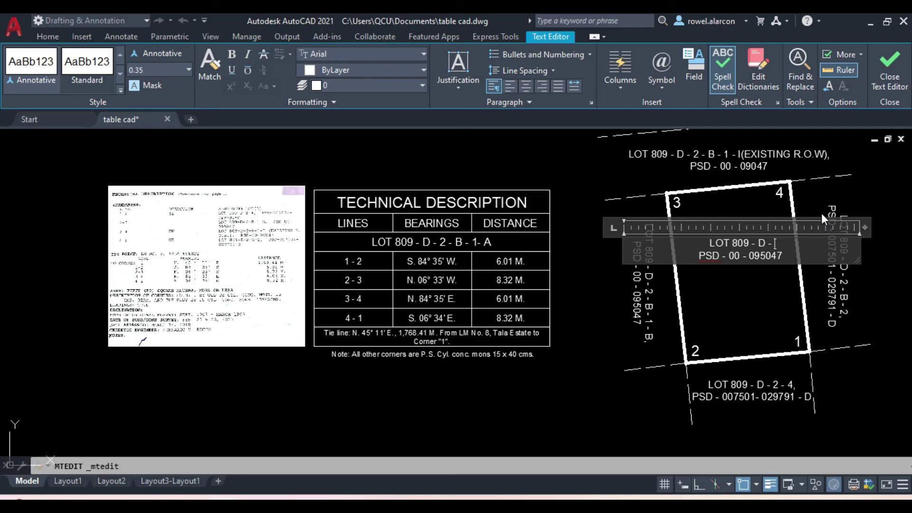
type("2 - ")
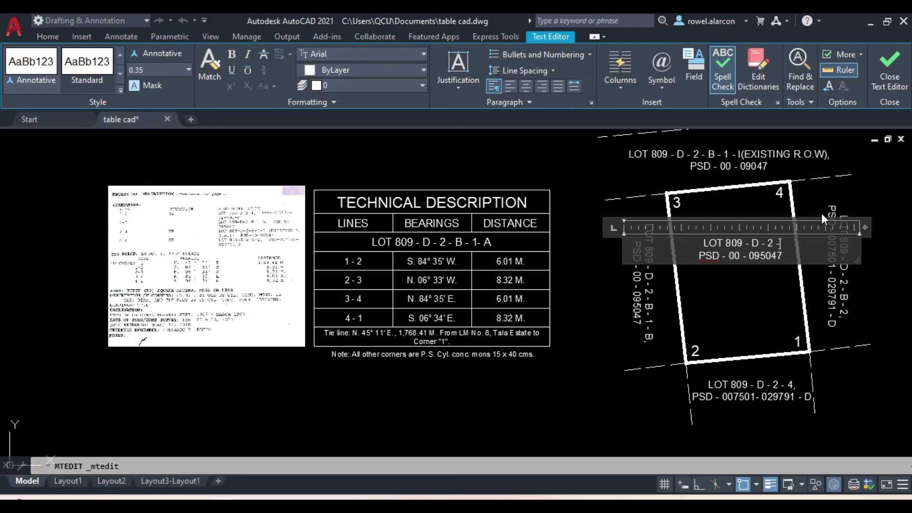
type("B - 1")
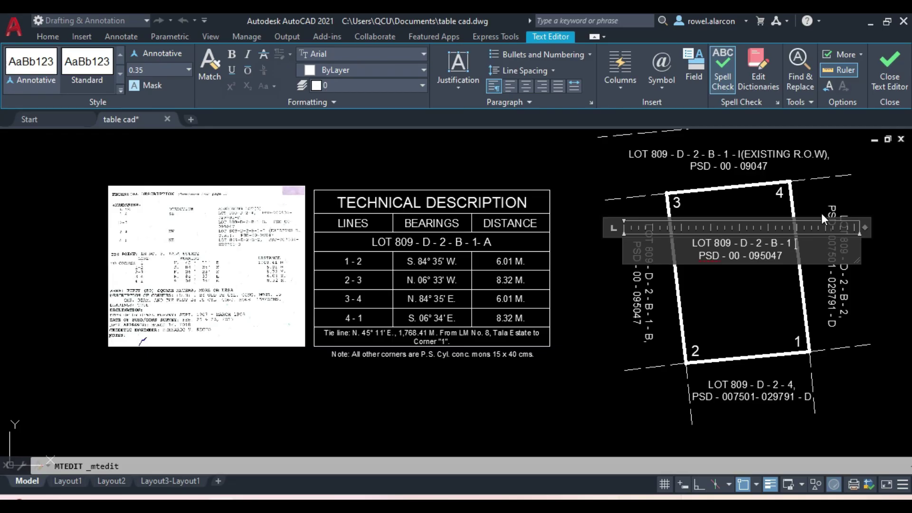
type(" - A")
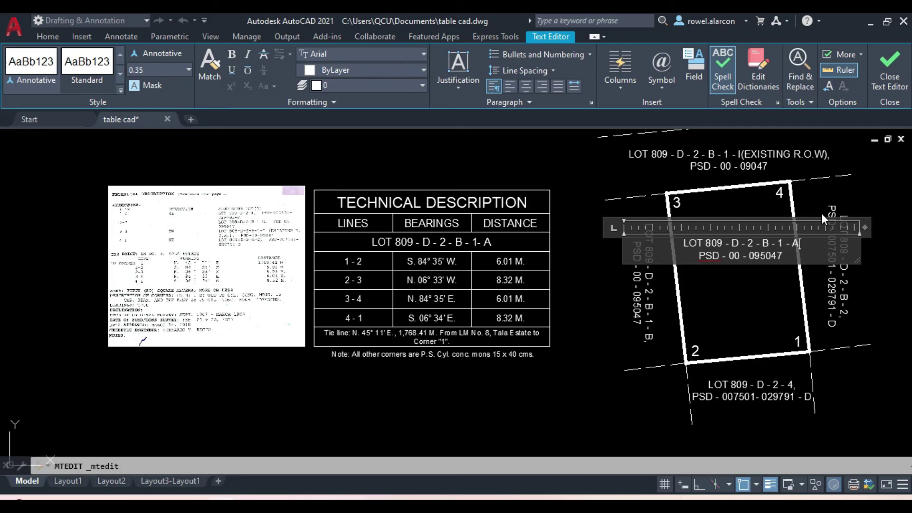
type(",")
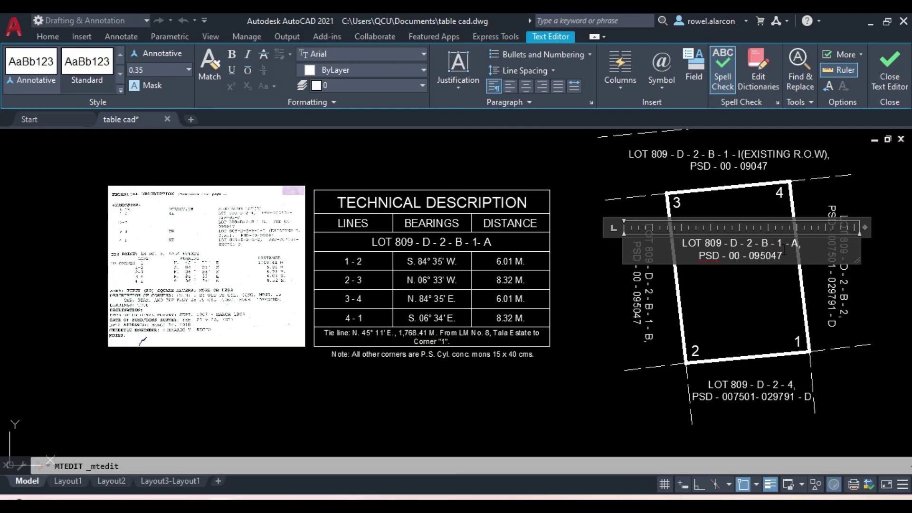
key("Return")
key("Return")
key("BackSpace")
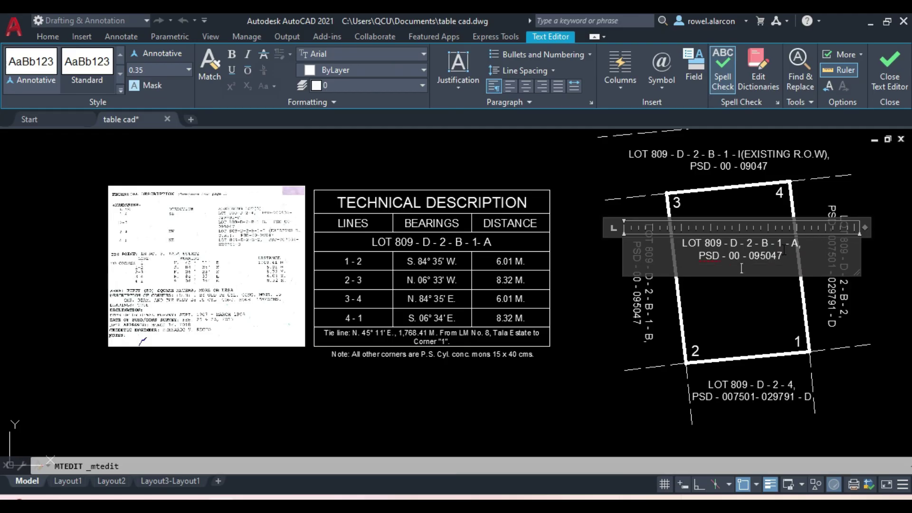
type("AREA : 50 SQM")
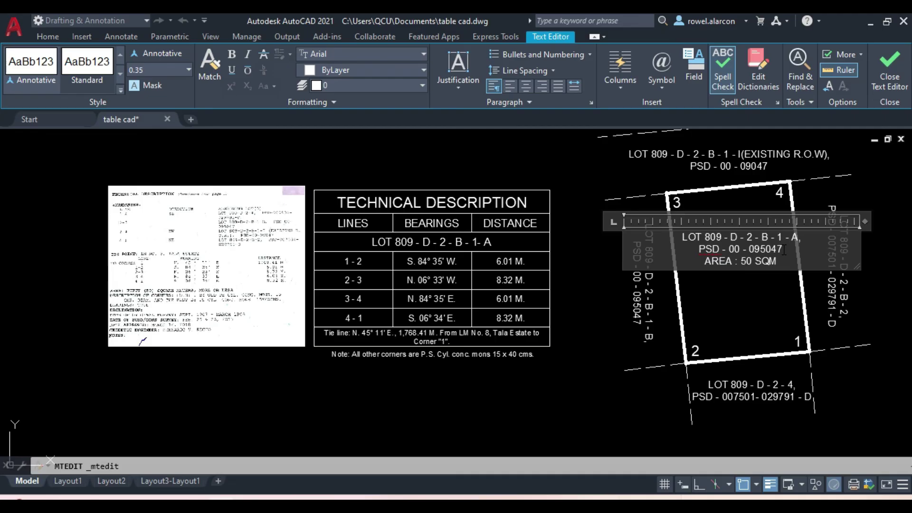
left_click(668, 418)
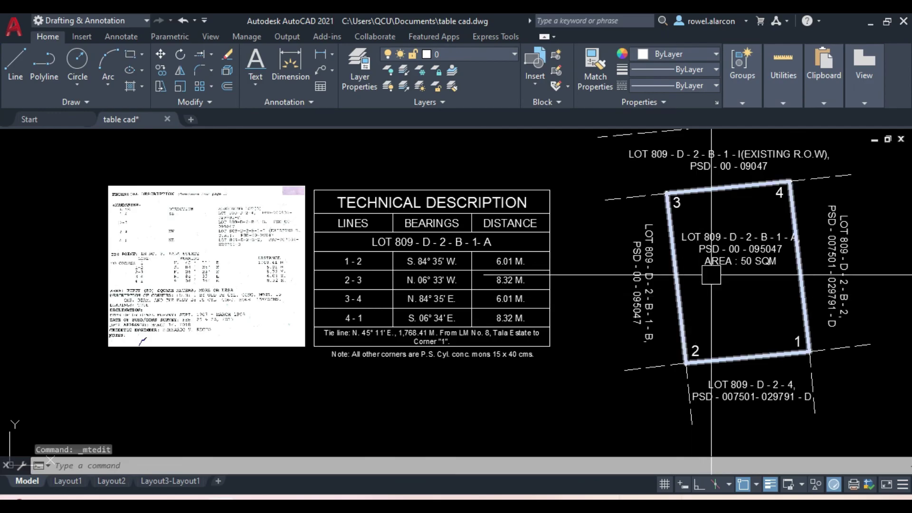
left_click(712, 265)
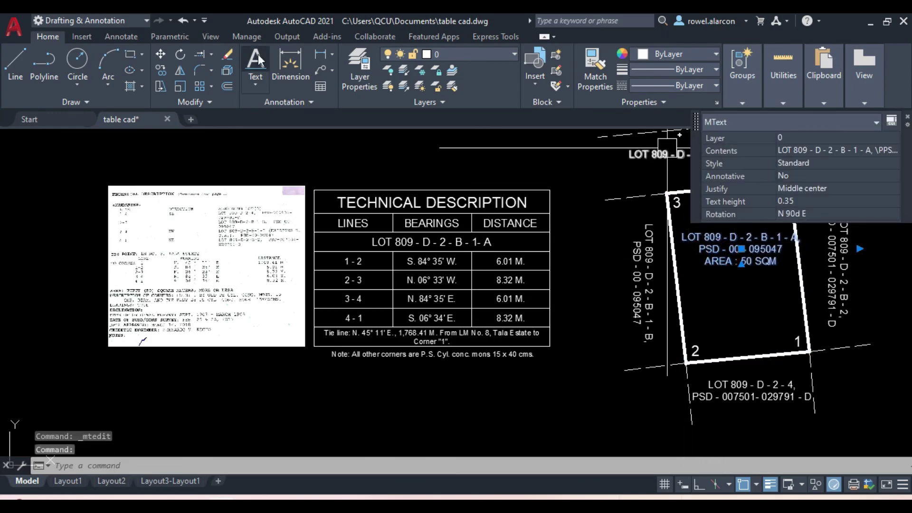
left_click(161, 54)
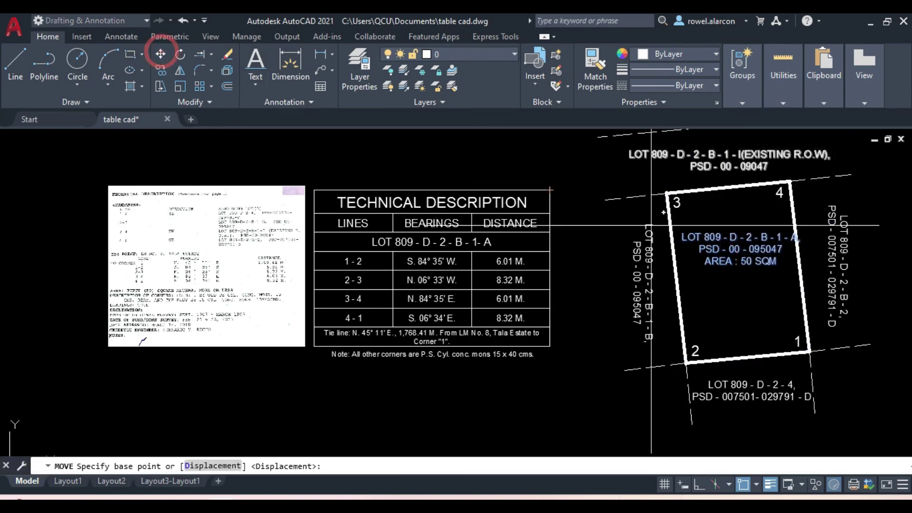
left_click(716, 237)
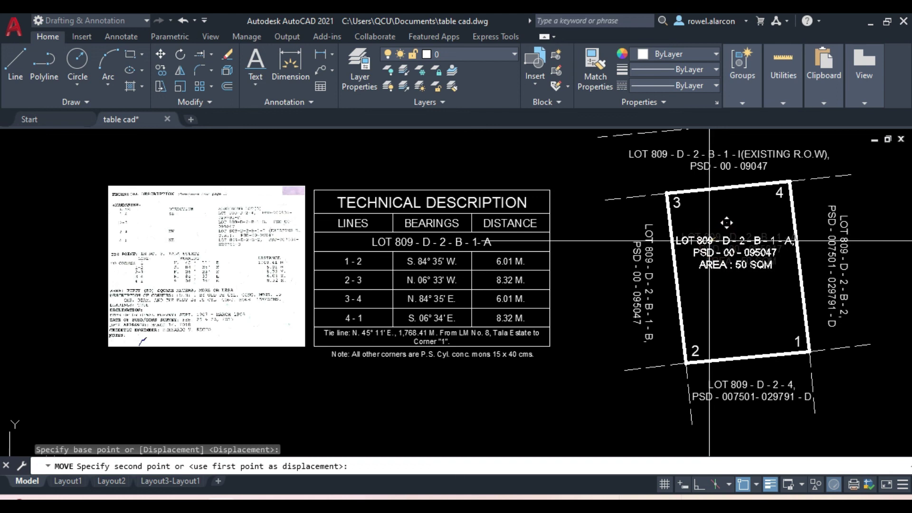
key("Escape")
key("Escape")
key("Escape")
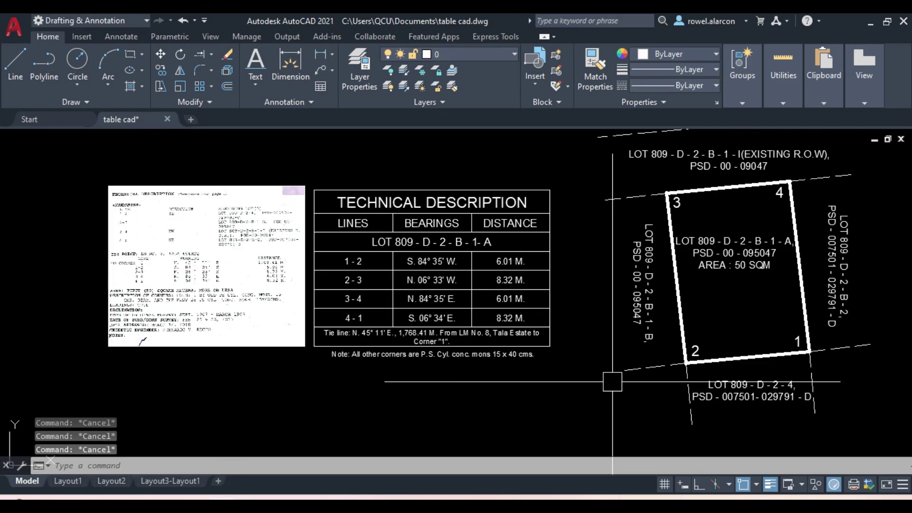
middle_click_drag(243, 304, 125, 328)
left_click(124, 328)
key("Escape")
middle_click_drag(490, 334, 416, 330)
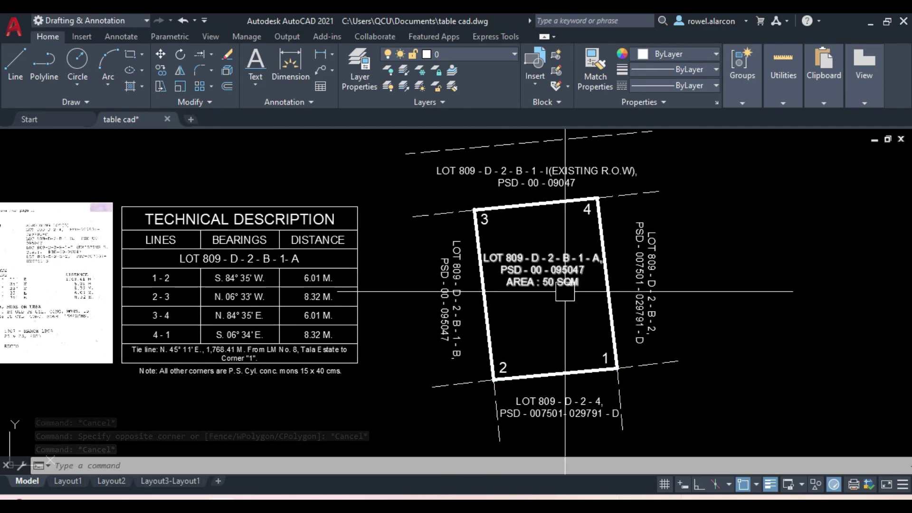